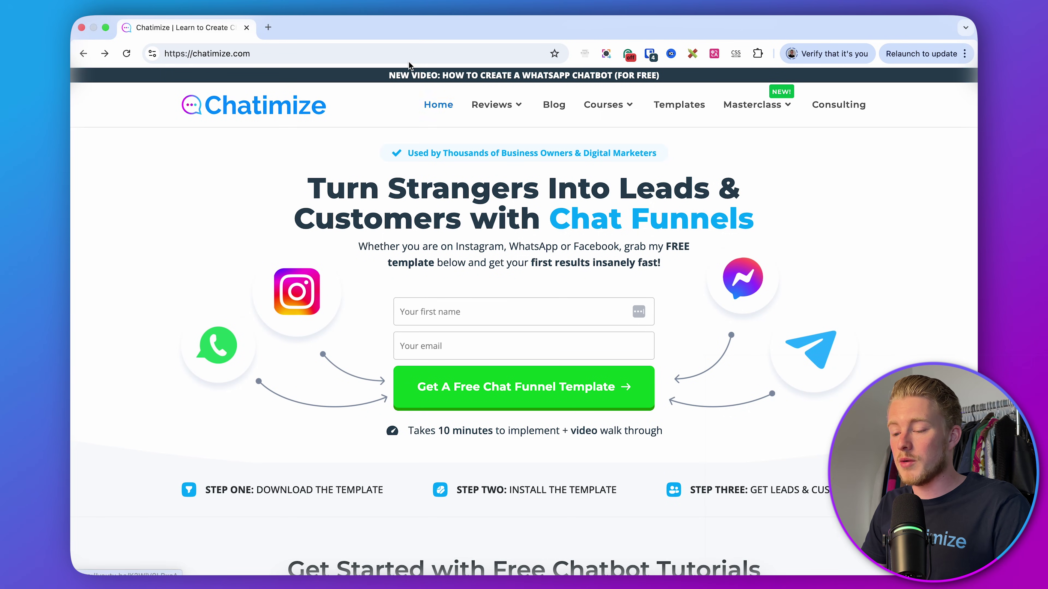
- Load chatimize.com/mc/ to reach Manychat's 'where to start' signup page
type("/mc/")
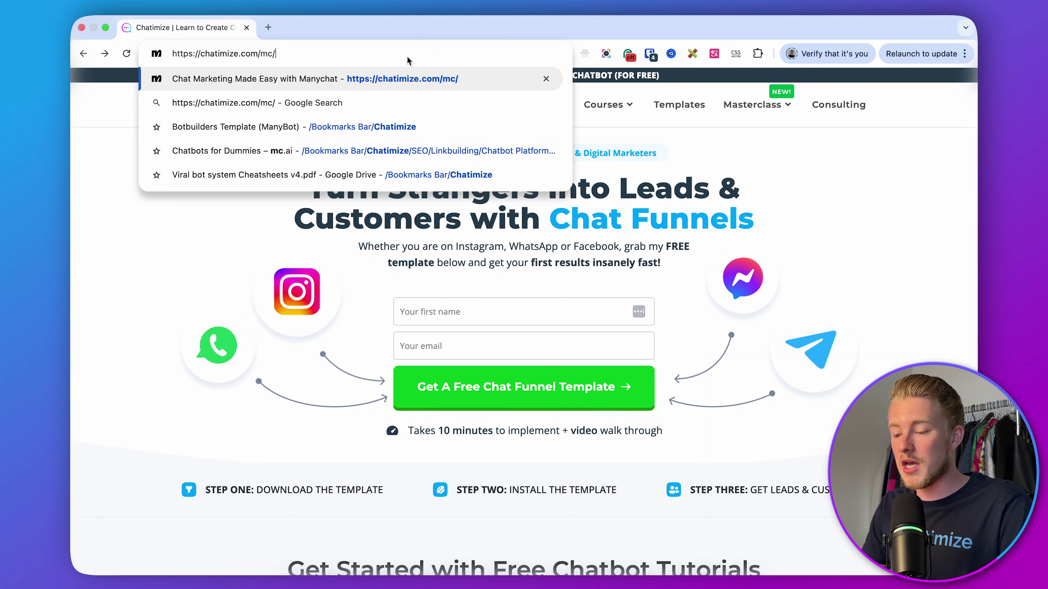
key("Return")
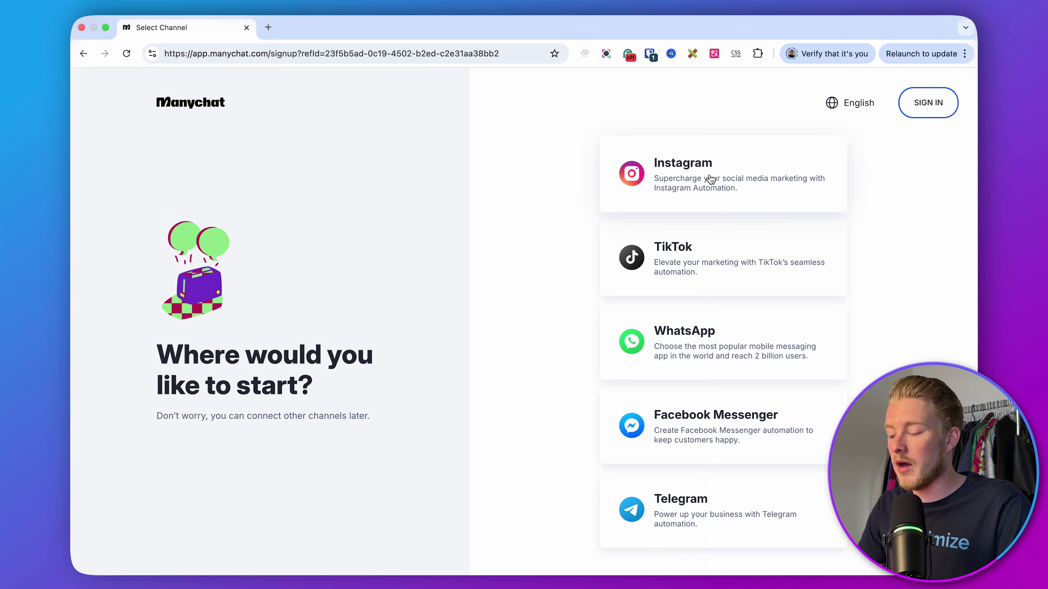
- Choose Instagram, then sign in to the existing Manychat account with Facebook
left_click(710, 178)
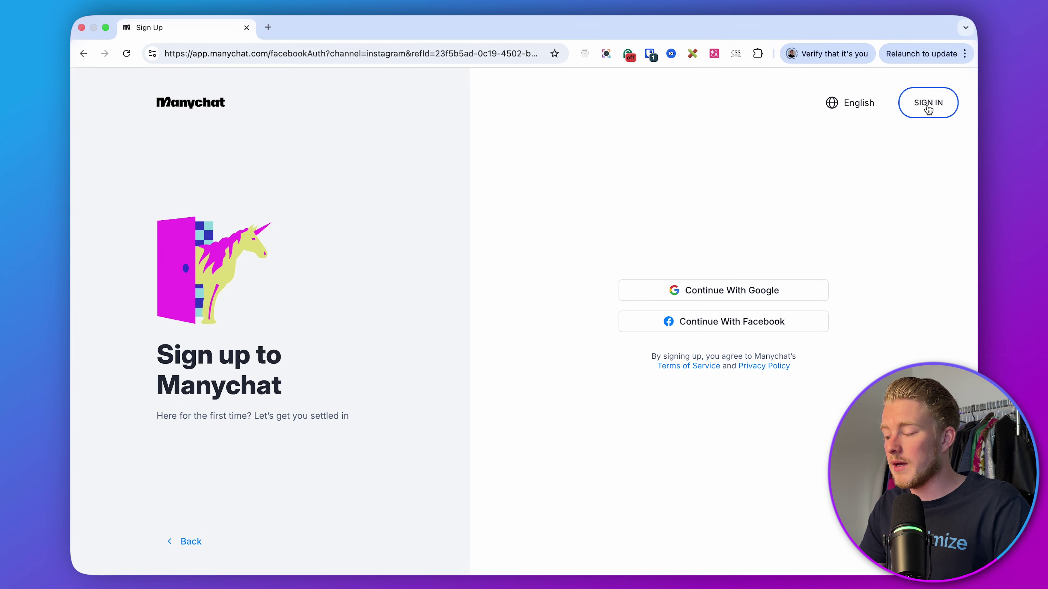
left_click(928, 104)
left_click(709, 261)
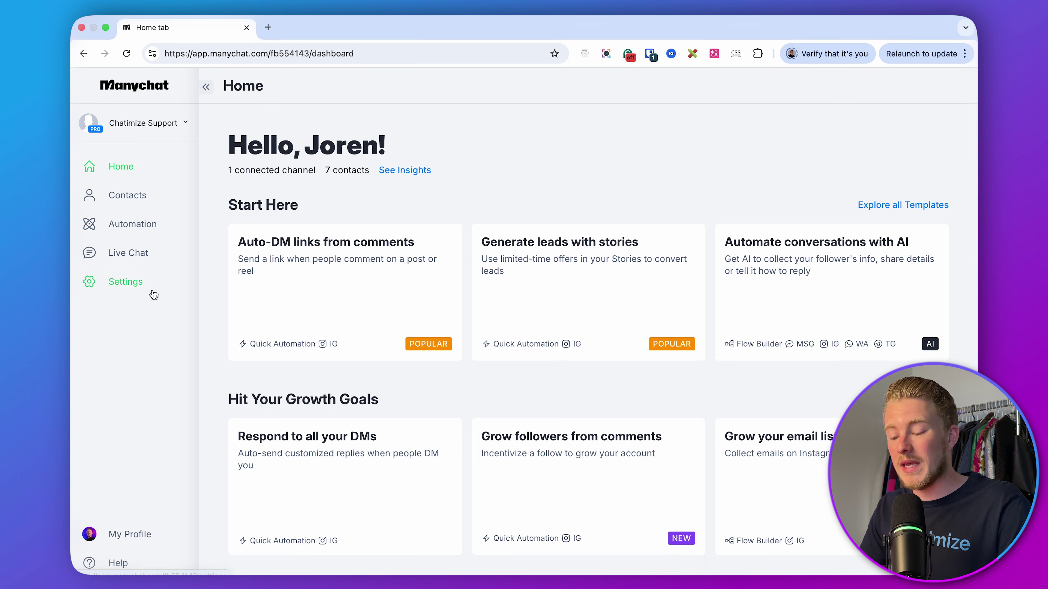
- Go to Settings and show the Live Chat Behavior page under Inbox
left_click(153, 293)
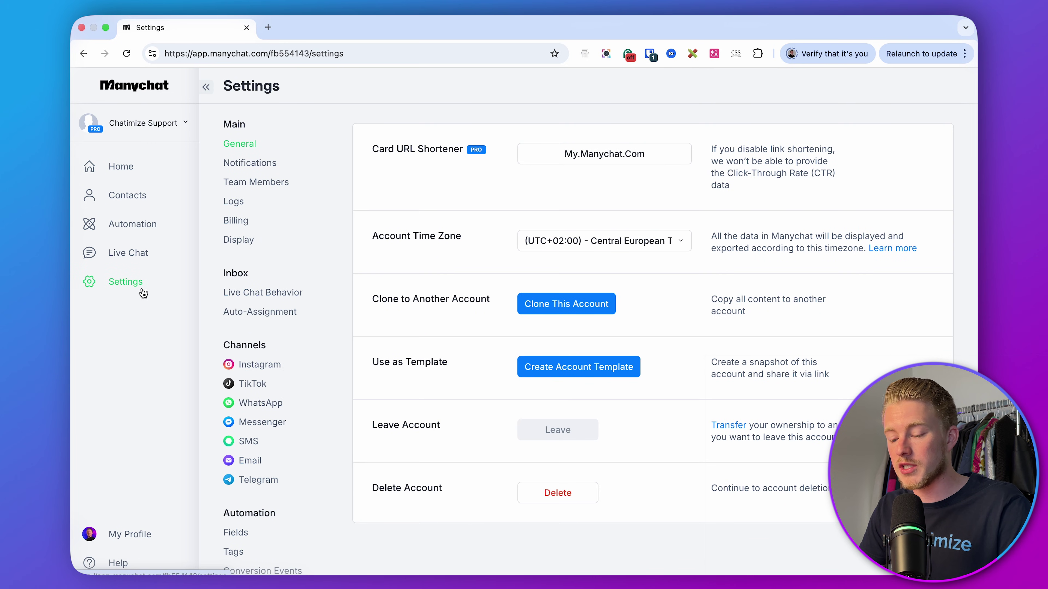
left_click(265, 294)
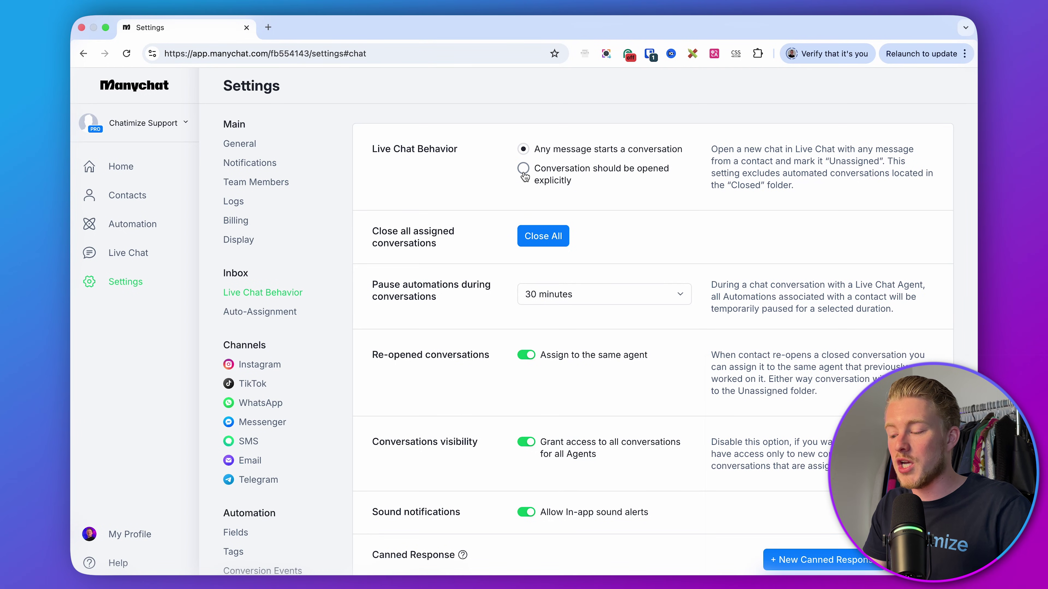
- Require explicit conversation opening and pause automations 1 day, then show Instagram channel settings
left_click(524, 169)
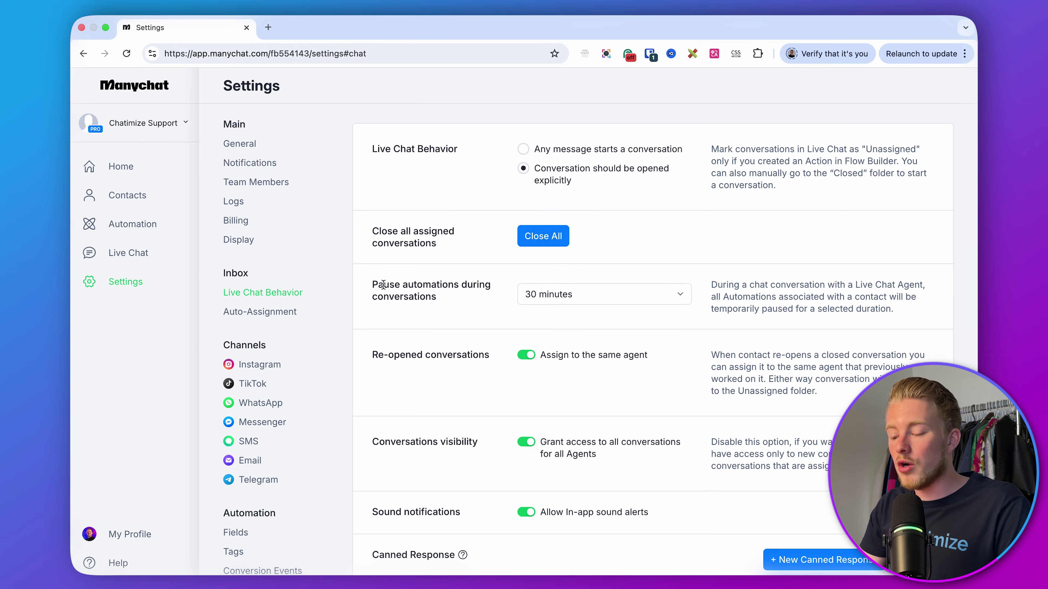
left_click(457, 307)
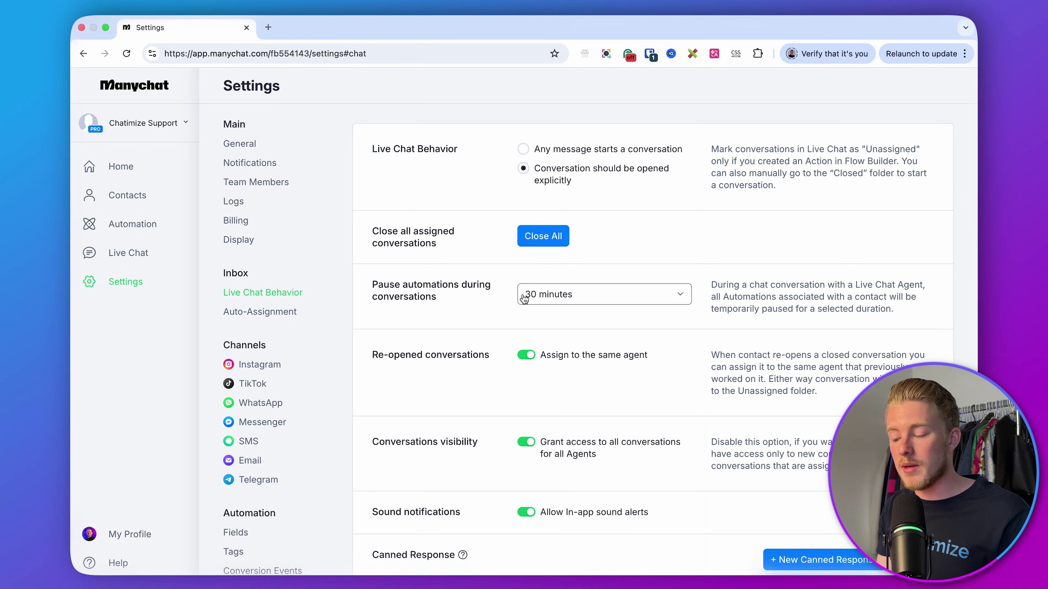
left_click(524, 299)
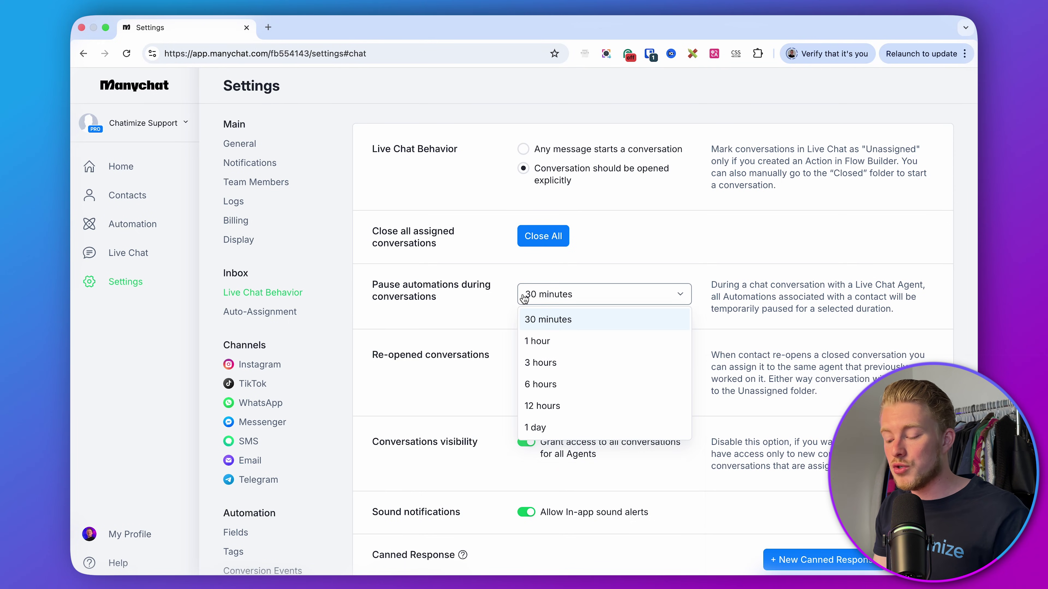
left_click(557, 433)
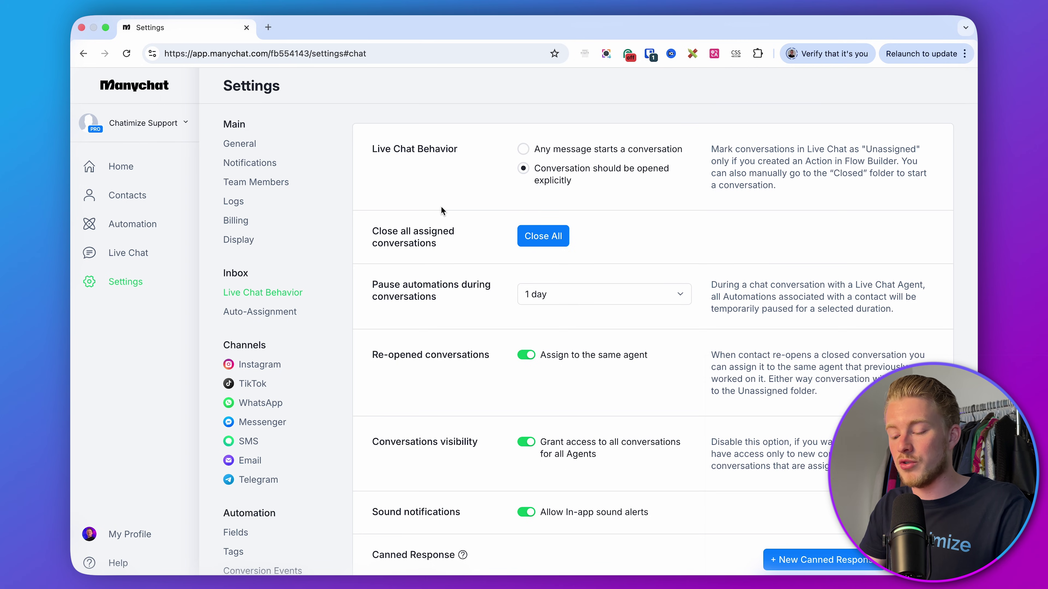
left_click(260, 365)
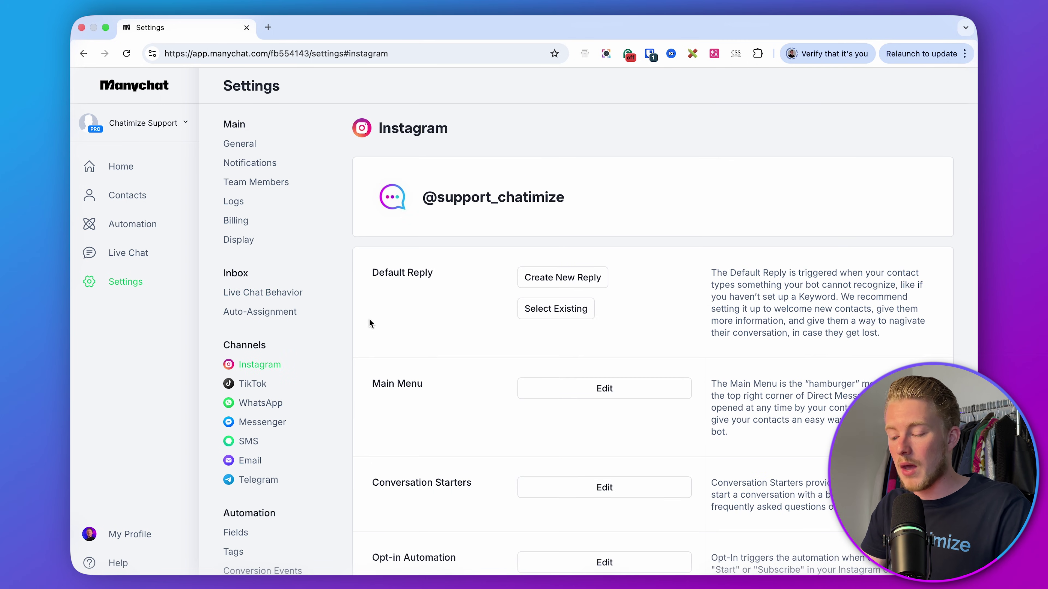
- Create a new reply under the Instagram Default Reply section
left_click(470, 269)
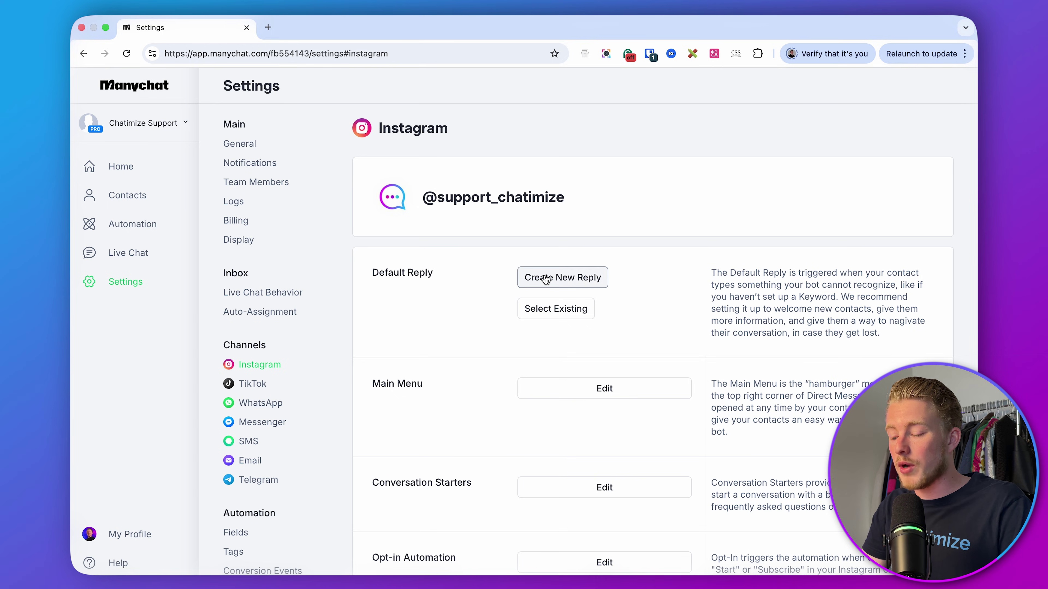
left_click(546, 278)
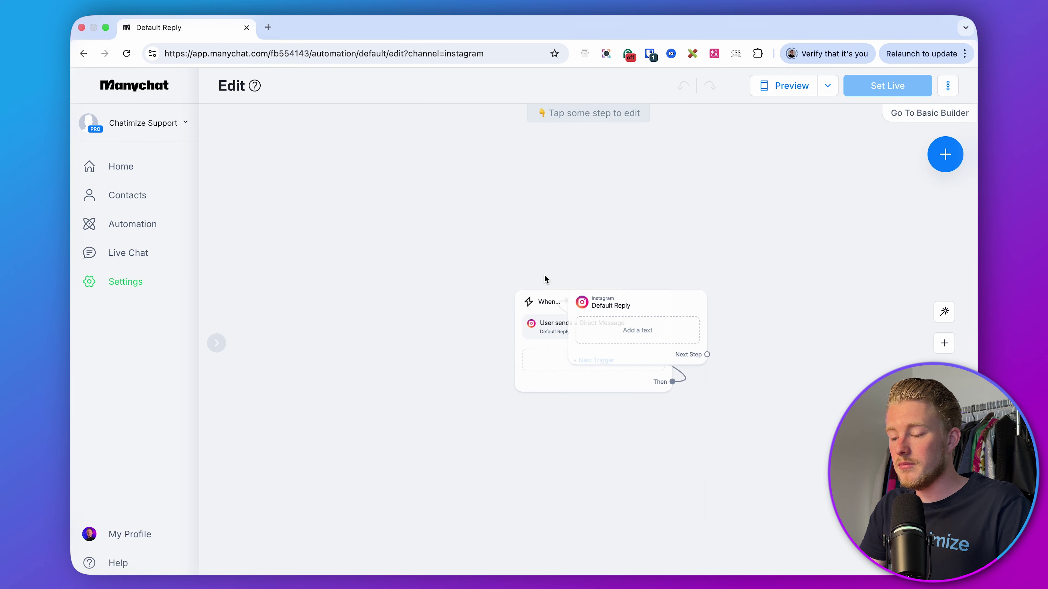
scroll(566, 306, "up", 3)
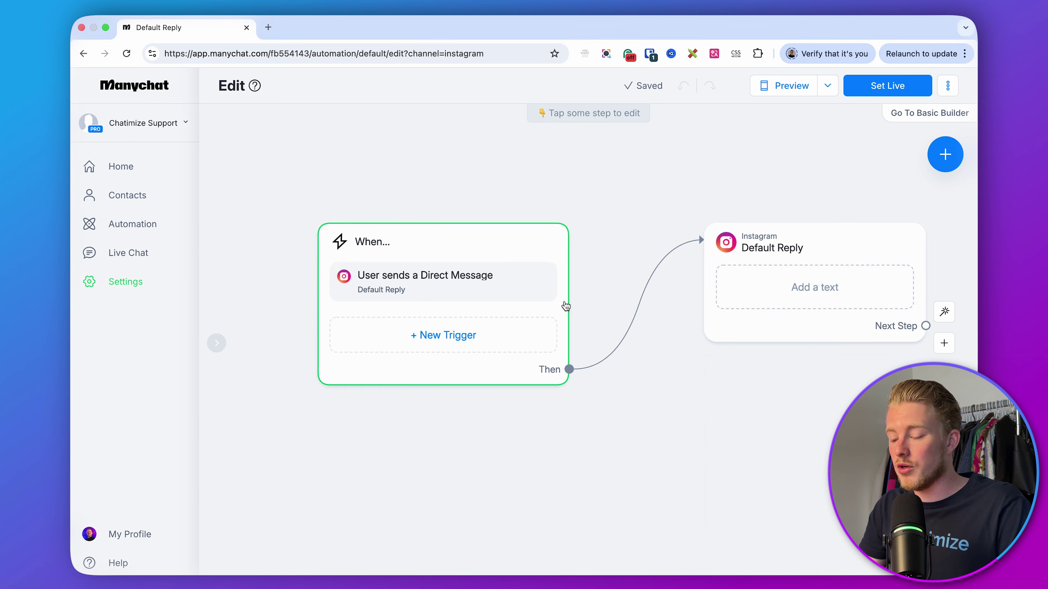
left_click(487, 289)
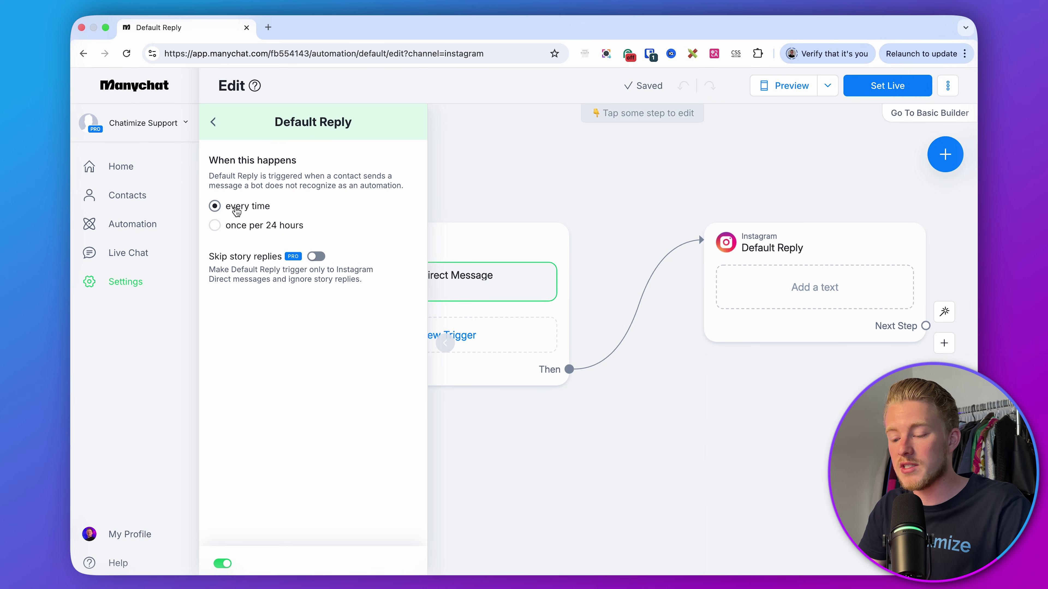
left_click(572, 192)
left_click_drag(713, 204, 625, 206)
mouse_move(718, 202)
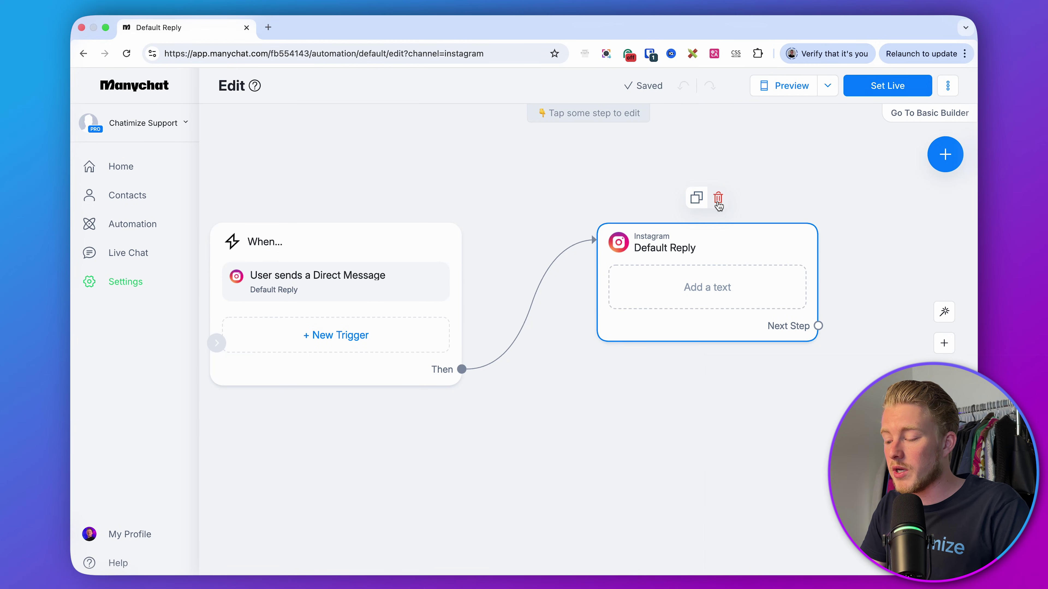
- Replace the Instagram message with an Actions step containing 'Mark conversation as Open'
left_click(718, 201)
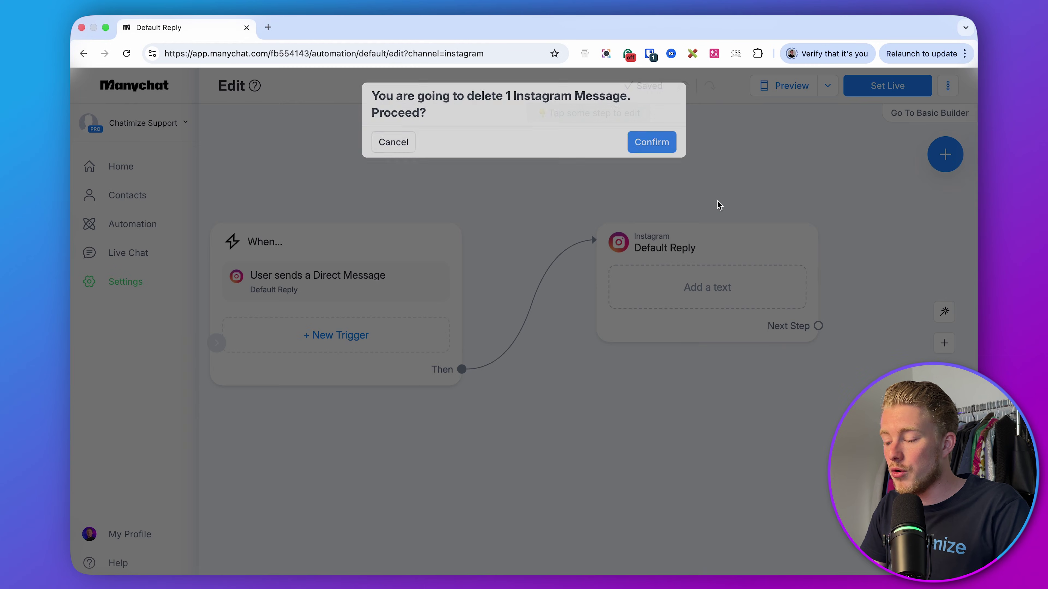
left_click(651, 145)
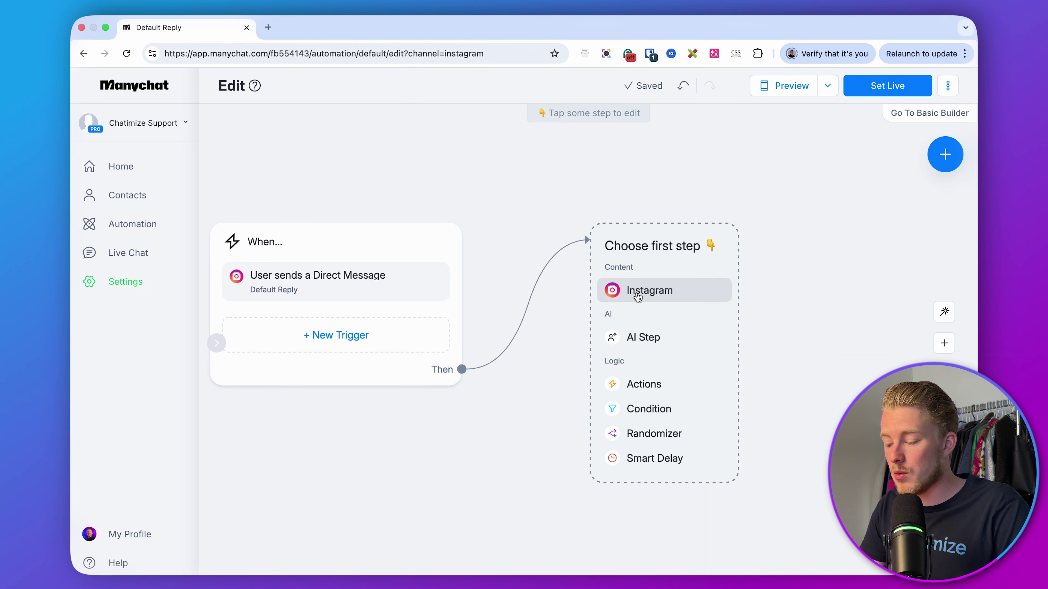
left_click(646, 385)
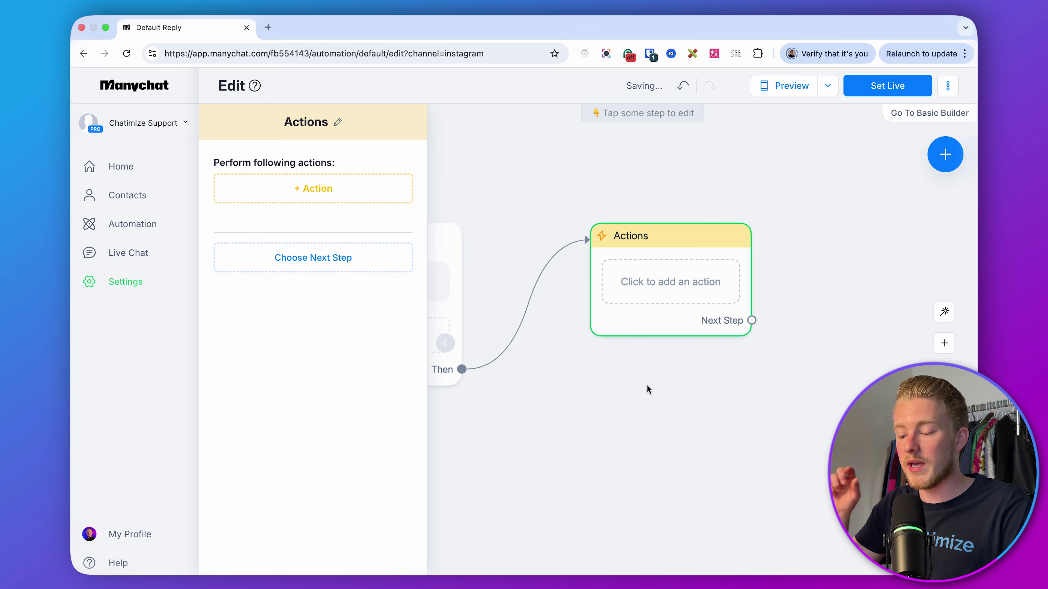
left_click(332, 200)
left_click(331, 204)
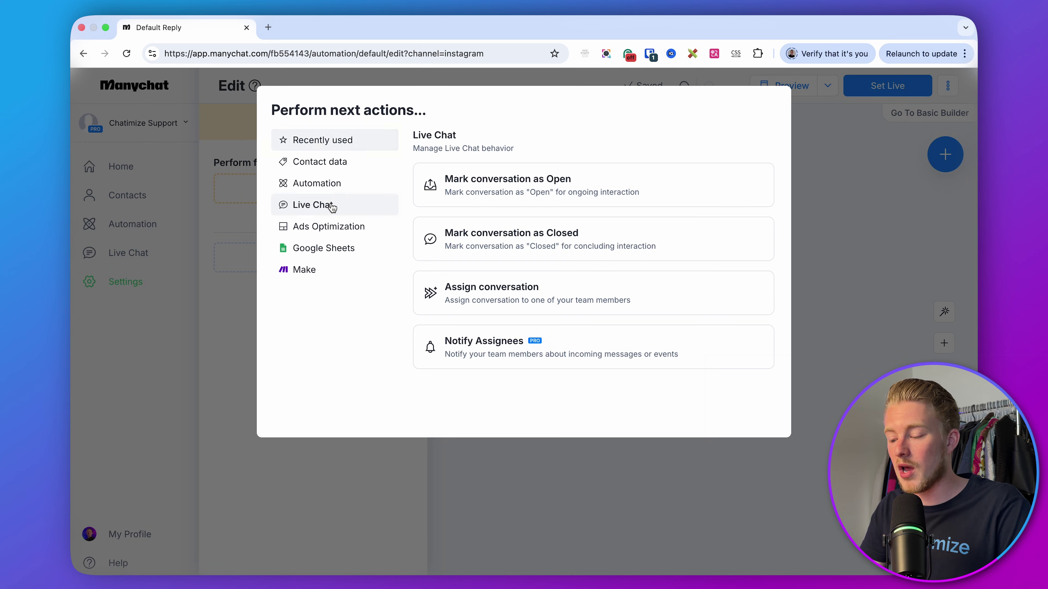
left_click(472, 189)
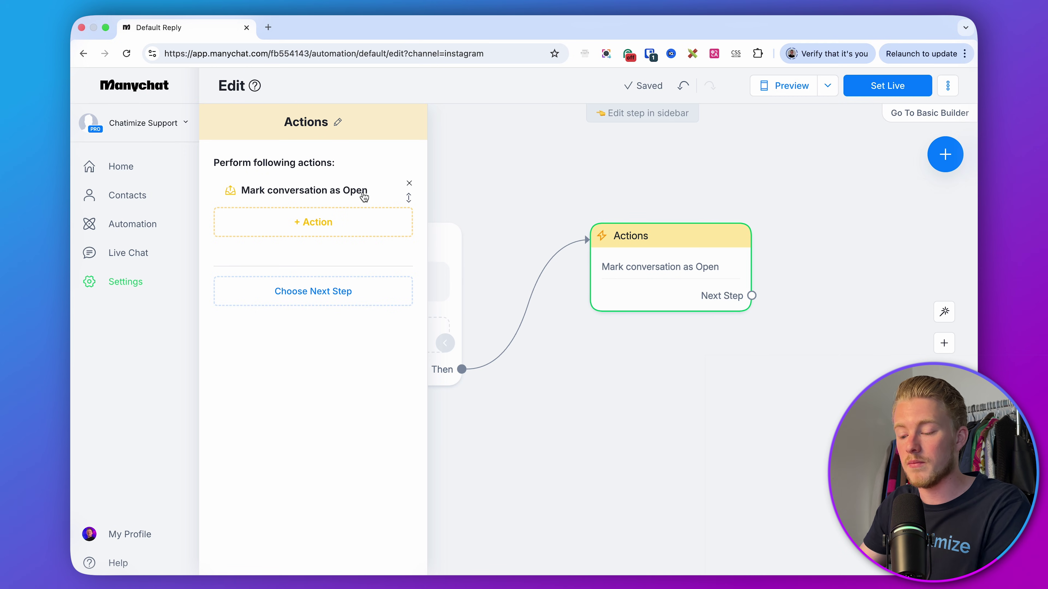
- Add 'Assign conversation' to the only agent and a 'Notify Assignees' action
left_click(324, 222)
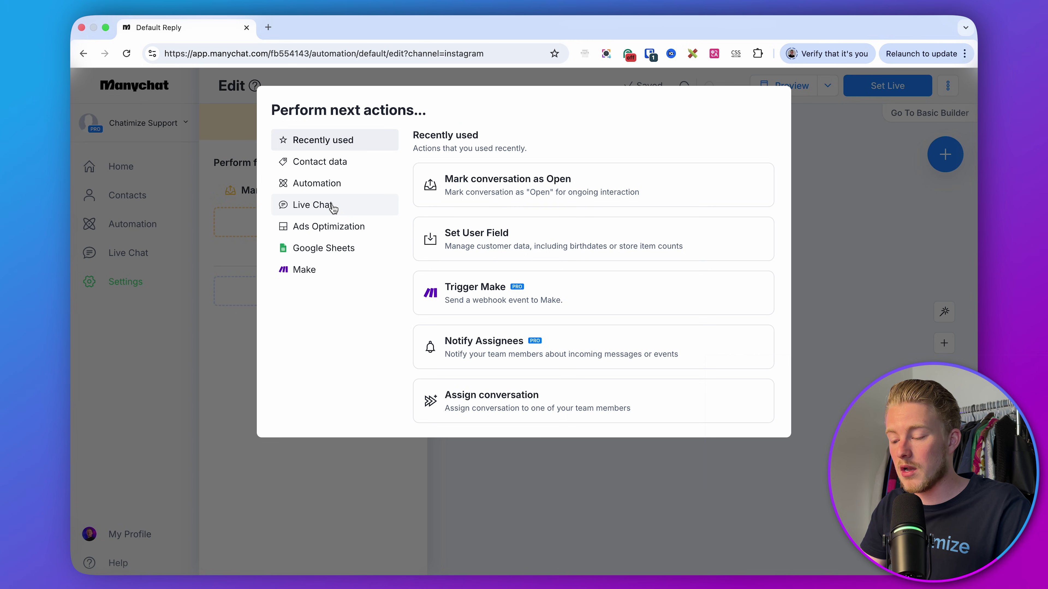
left_click(334, 208)
left_click(491, 297)
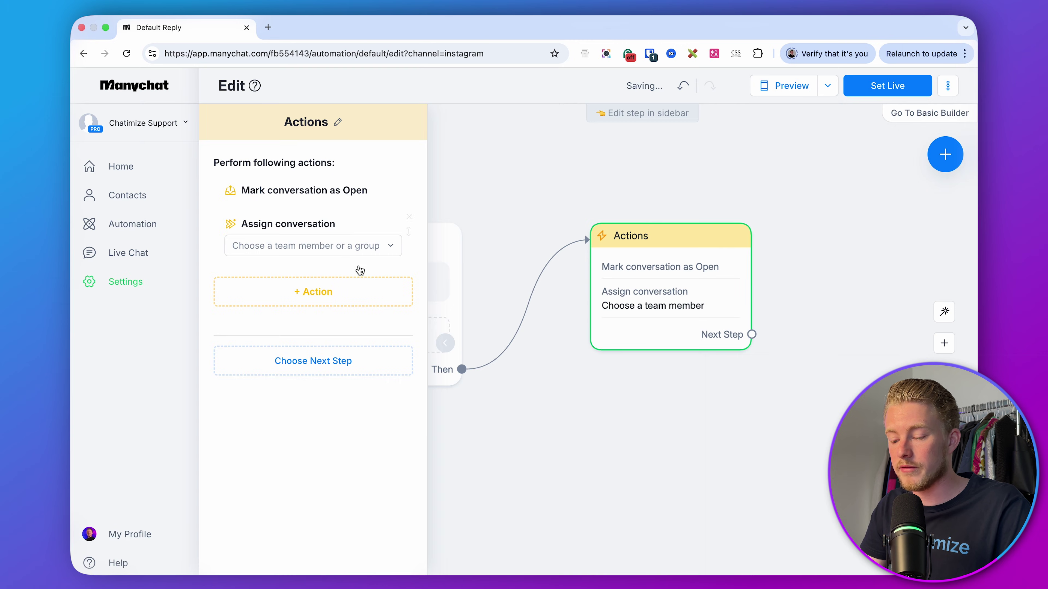
left_click(320, 247)
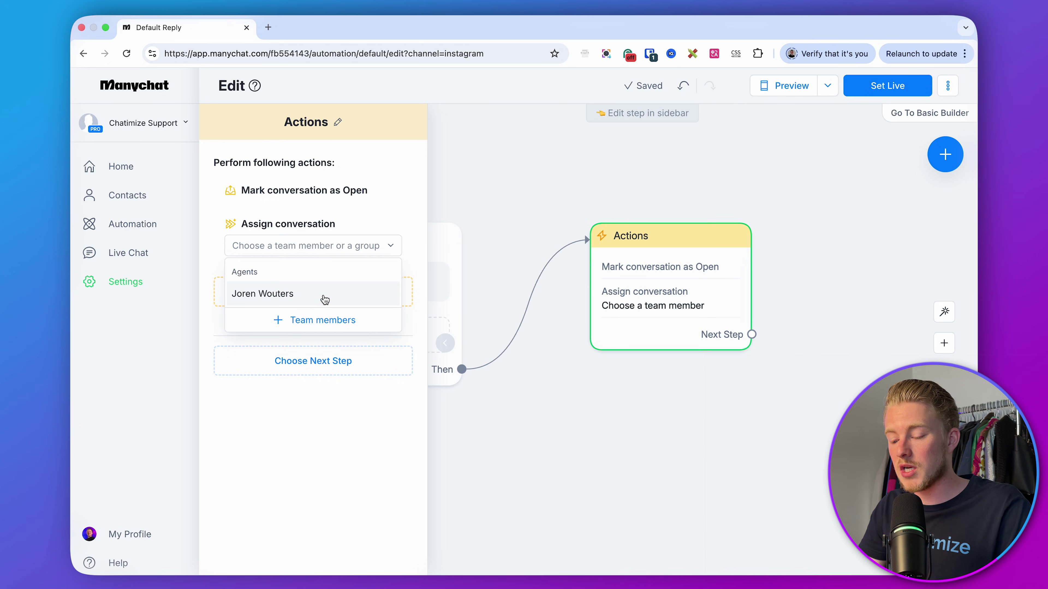
left_click(296, 296)
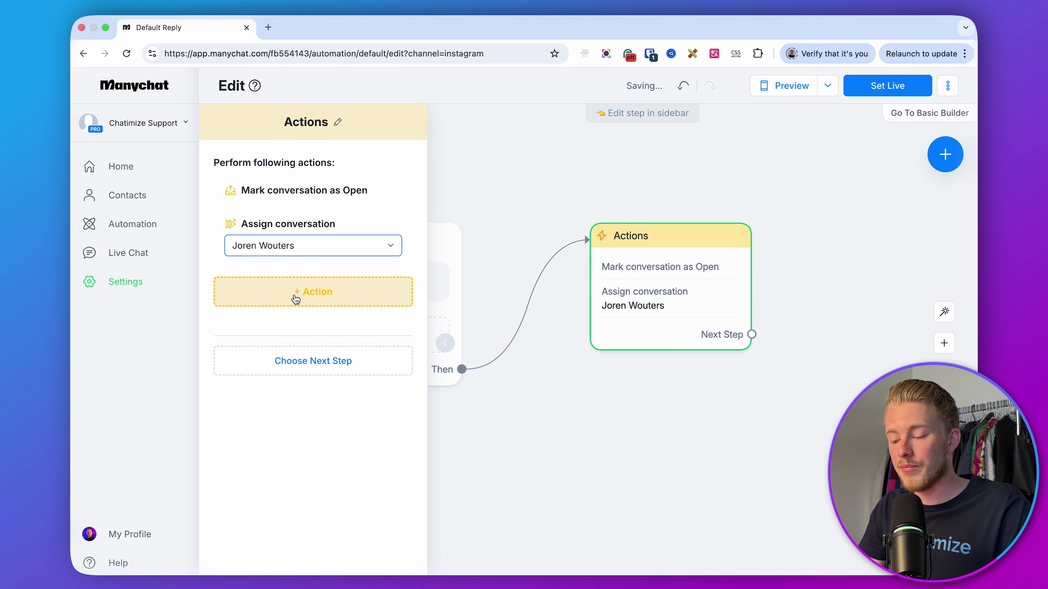
left_click(322, 293)
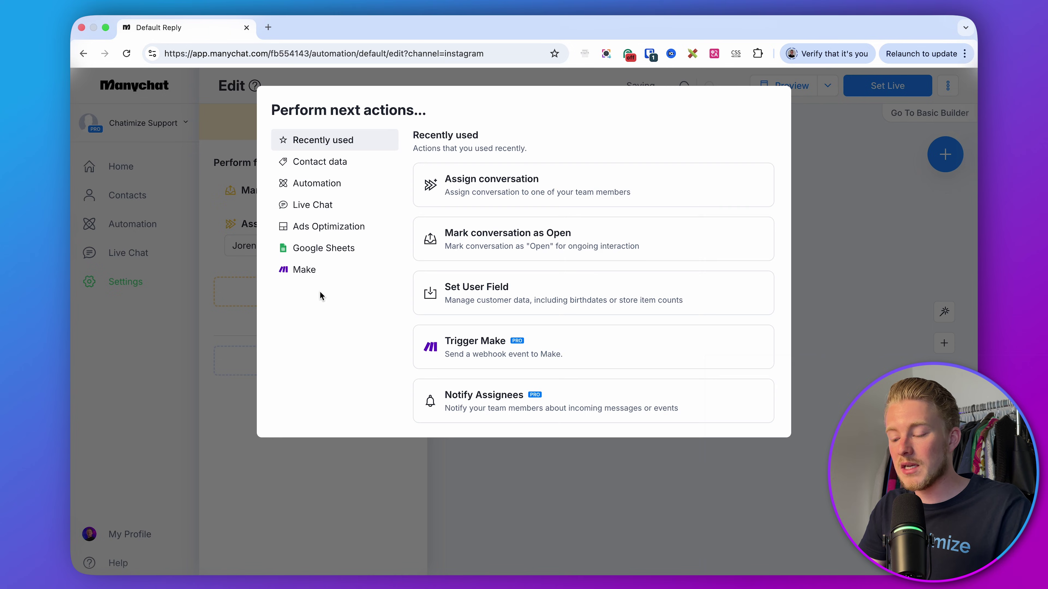
left_click(343, 203)
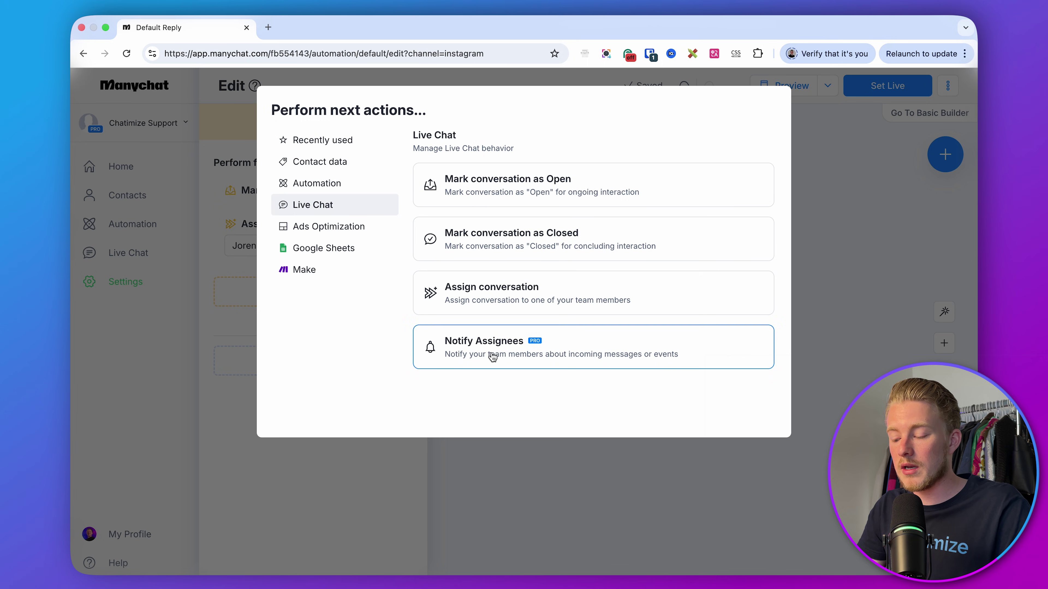
left_click(502, 350)
- Reword the Notify Assignees message to 'Full Name has a question: {Last Text Input}'
left_click(306, 313)
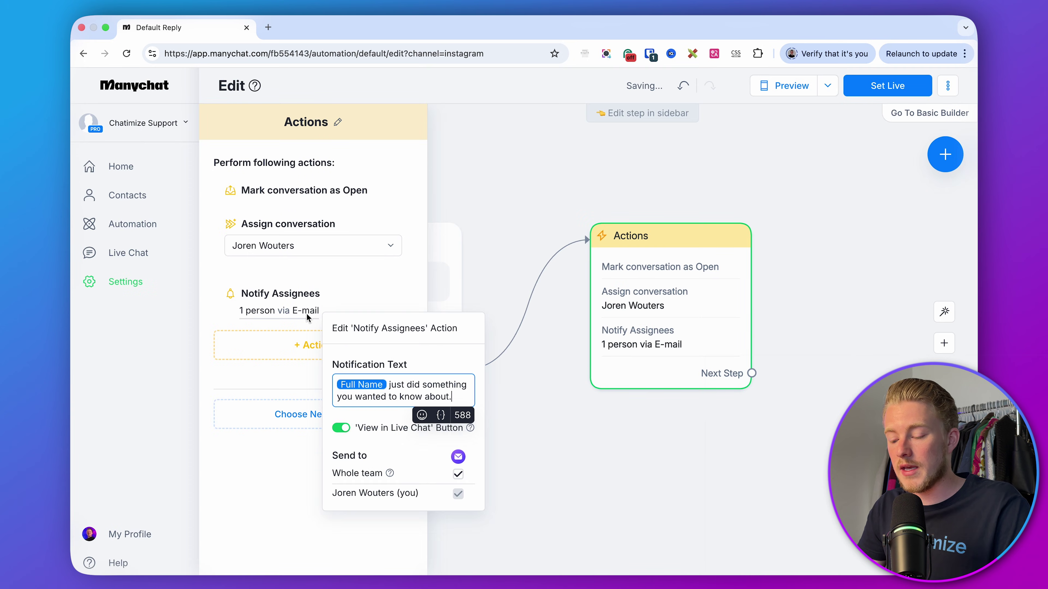
left_click_drag(462, 384, 347, 383)
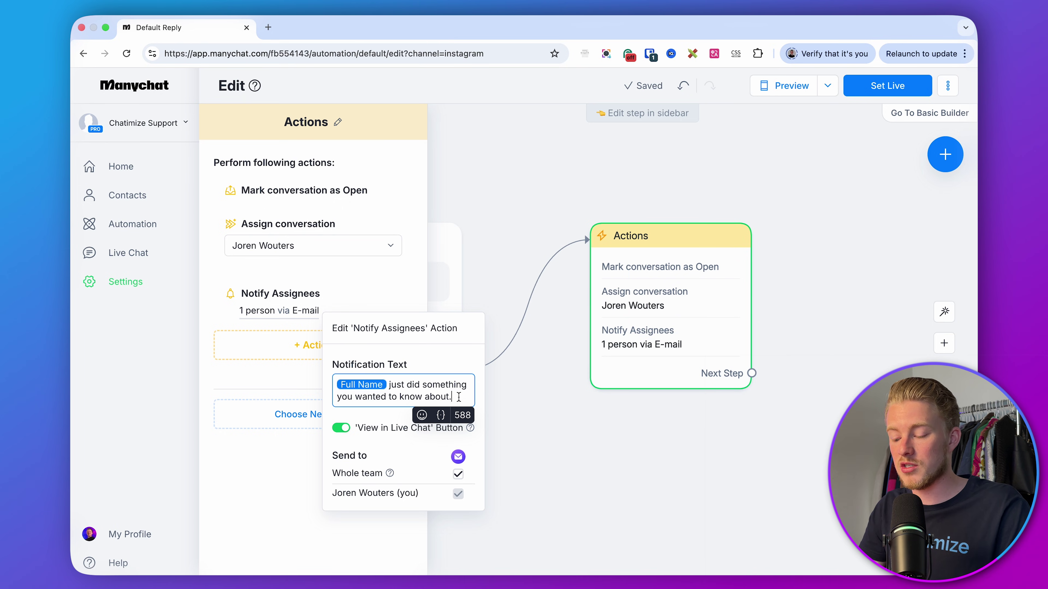
left_click_drag(453, 397, 389, 389)
type("ha")
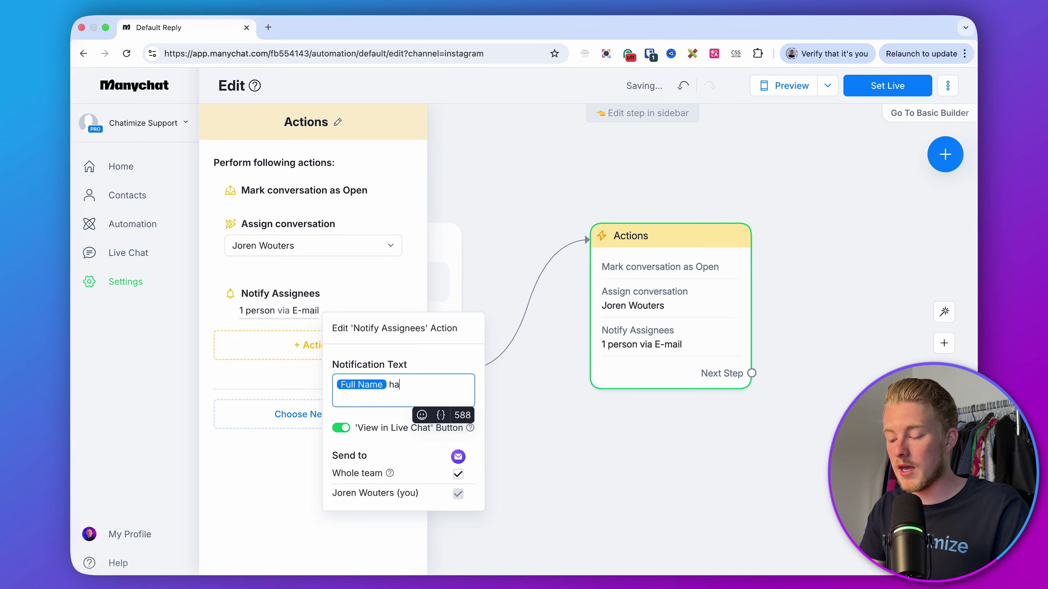
type("s a question: ")
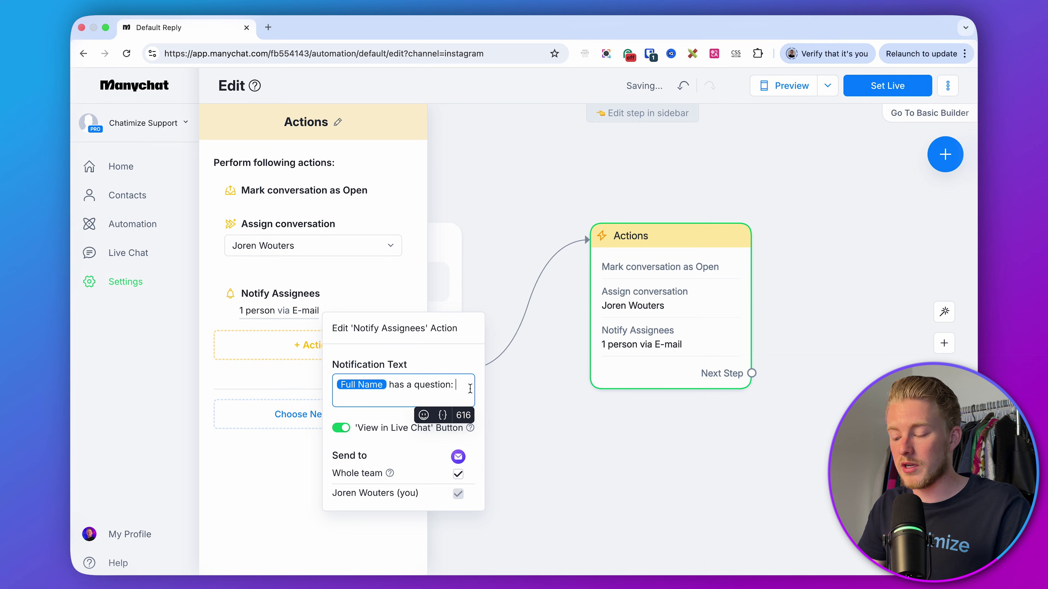
type("{")
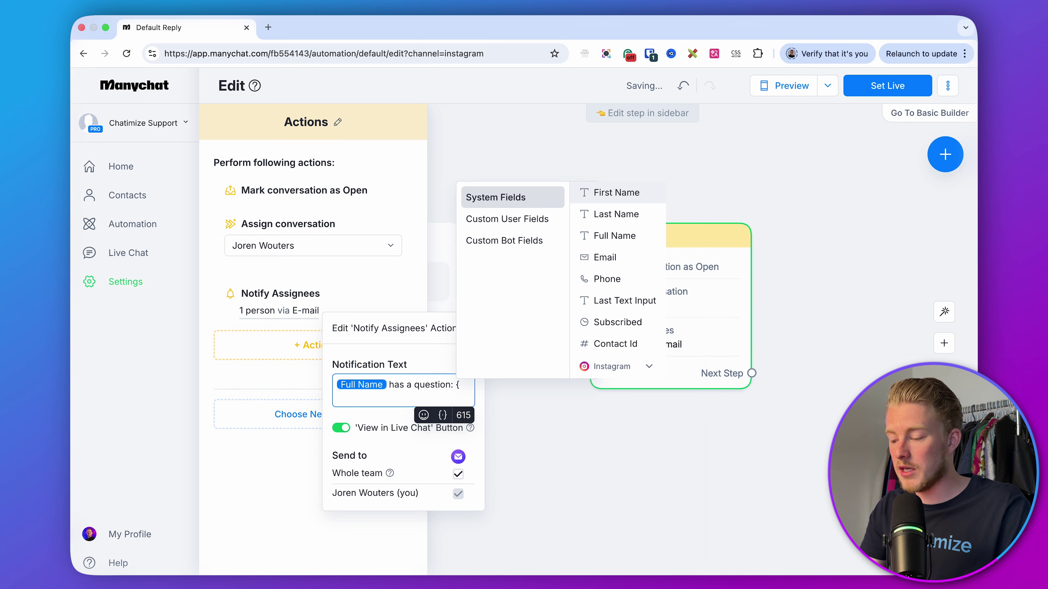
left_click(617, 304)
left_click_drag(413, 397, 318, 367)
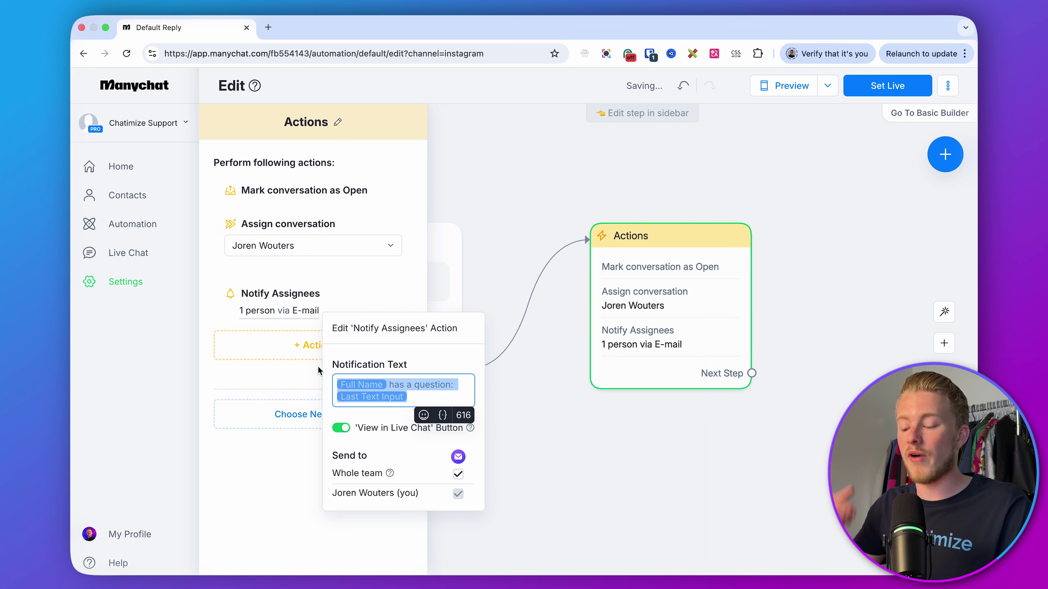
left_click(398, 336)
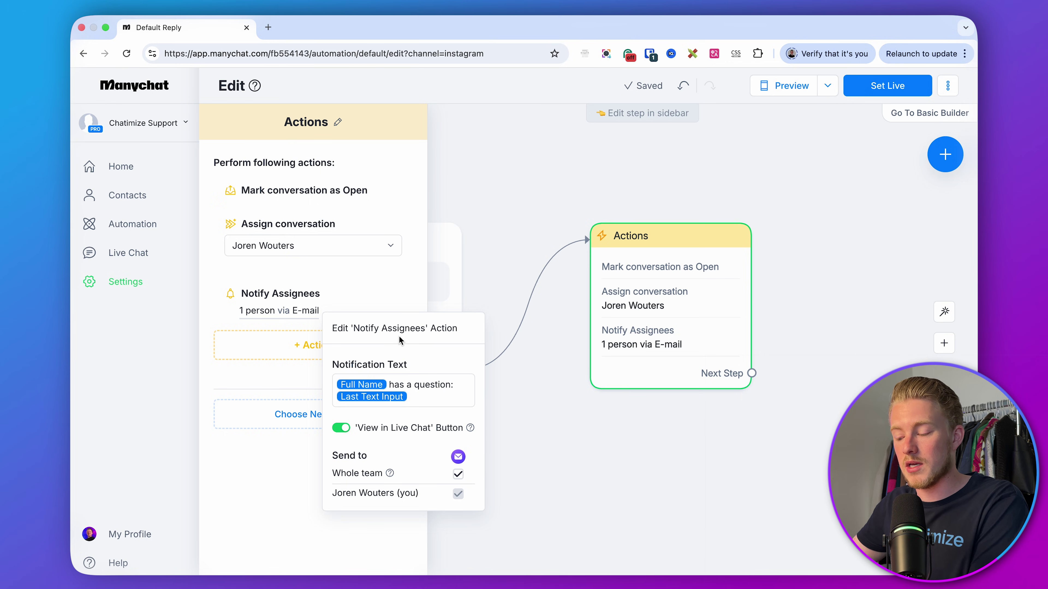
left_click(599, 441)
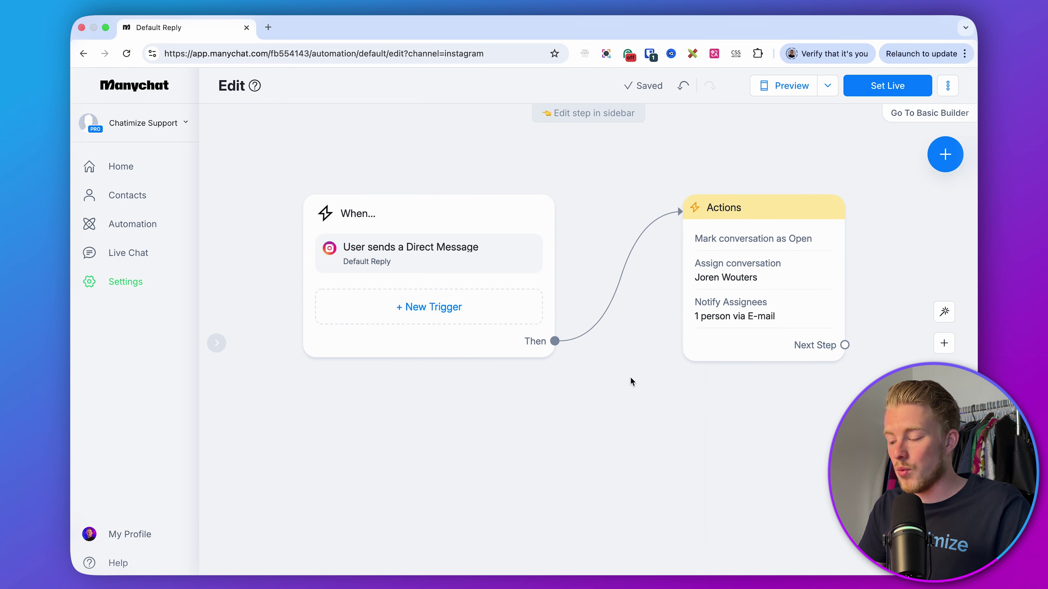
- Set the Instagram Default Reply live and return to My Automations
left_click(871, 88)
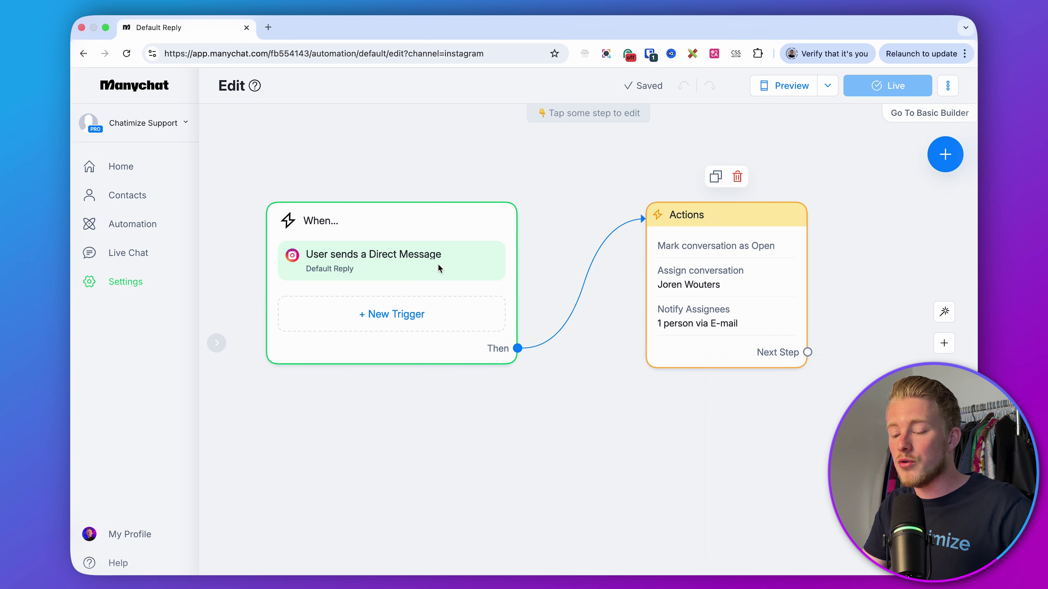
left_click(151, 233)
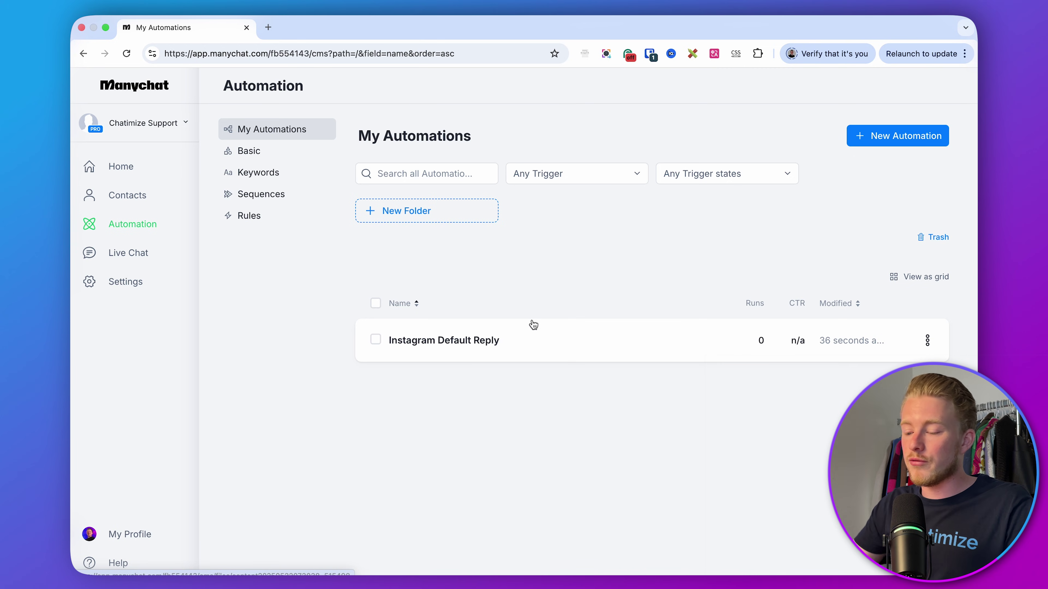
- Create an 'Evergreen' folder and move Instagram Default Reply into it
left_click(443, 210)
type("E")
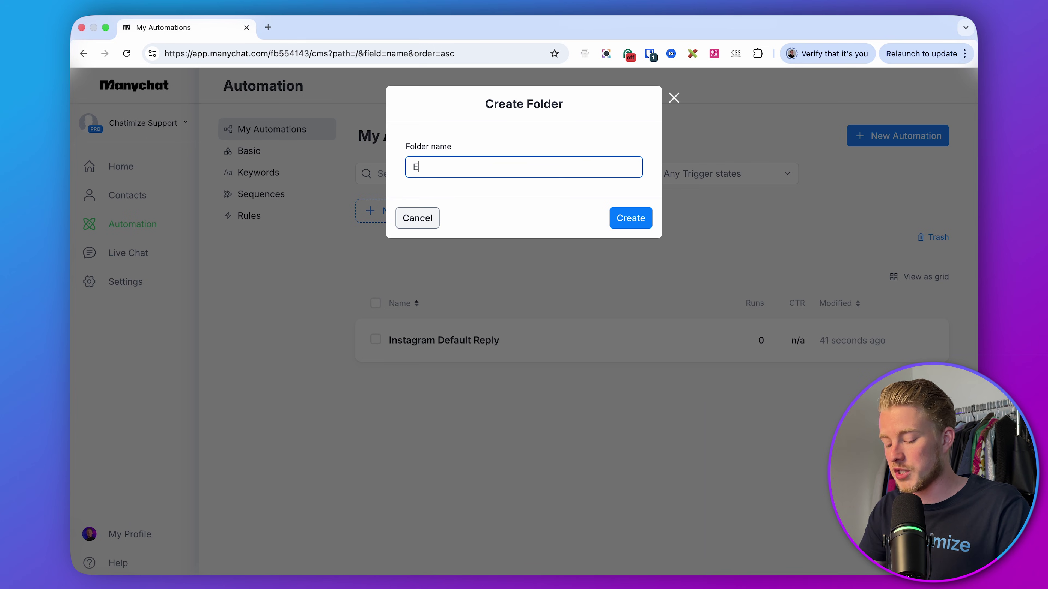
type("vergreen")
left_click(622, 218)
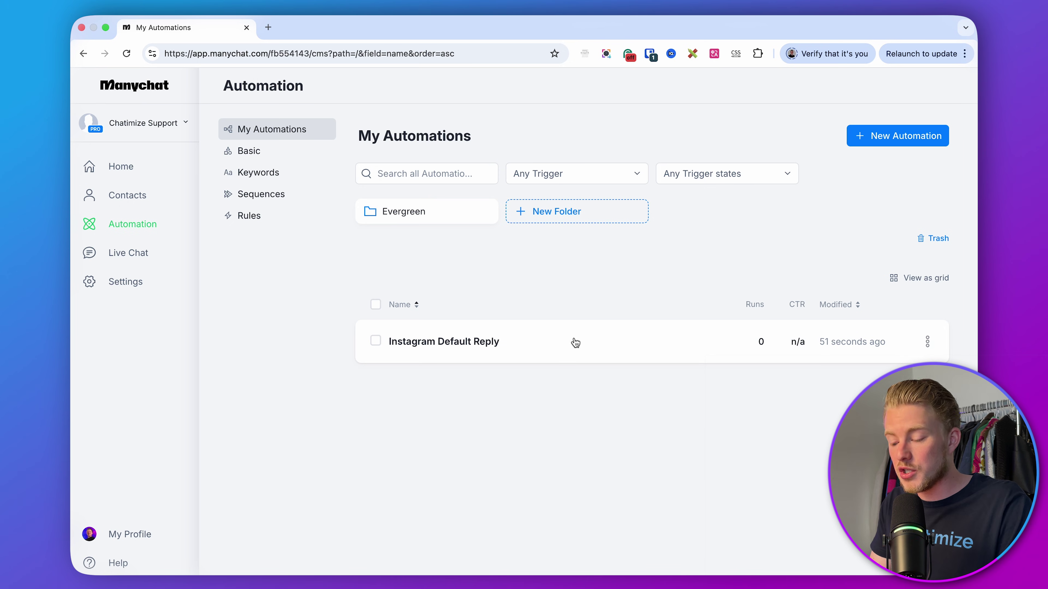
left_click_drag(427, 346, 392, 213)
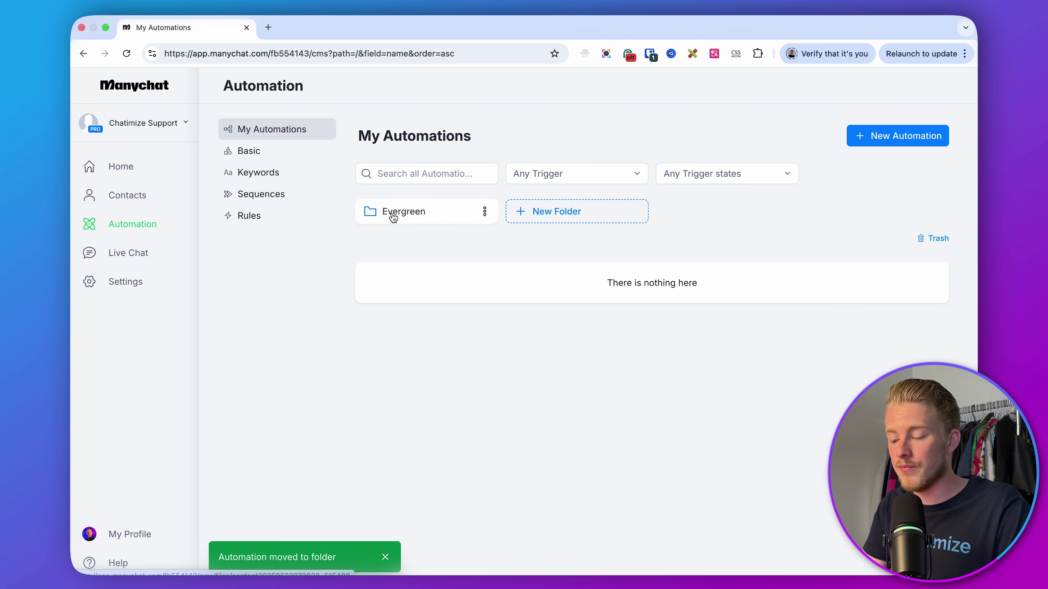
- Create two more folders named 'Funnels' and 'Support'
left_click(542, 217)
type("F")
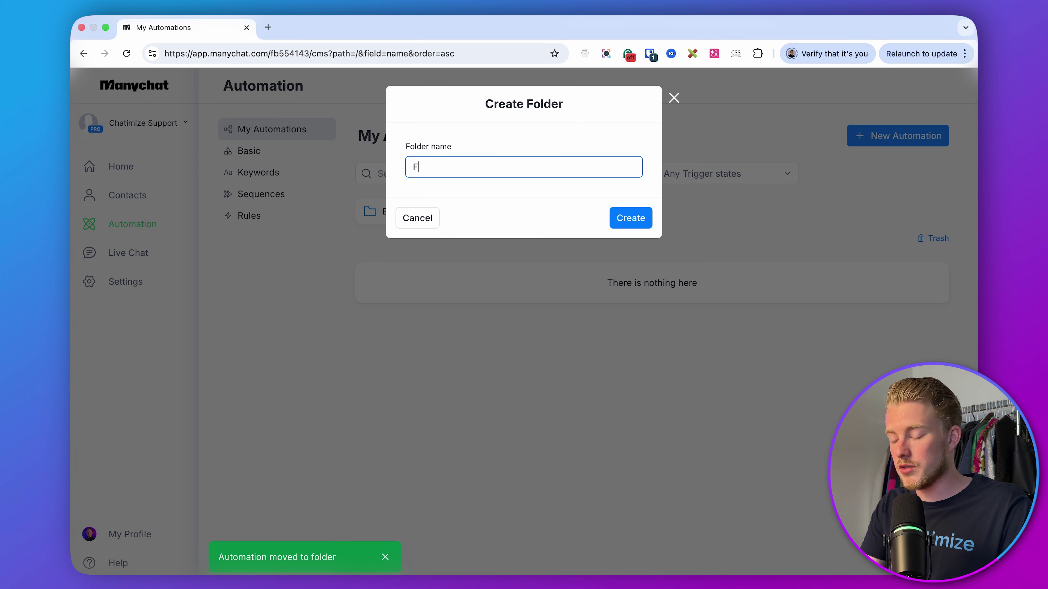
type("unnels")
key("Tab")
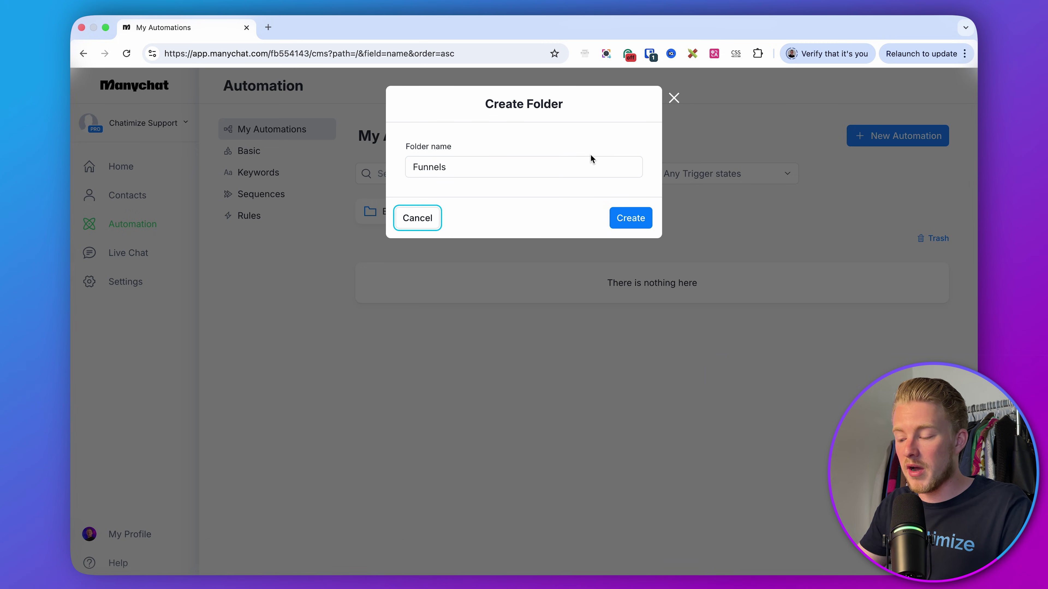
left_click(631, 218)
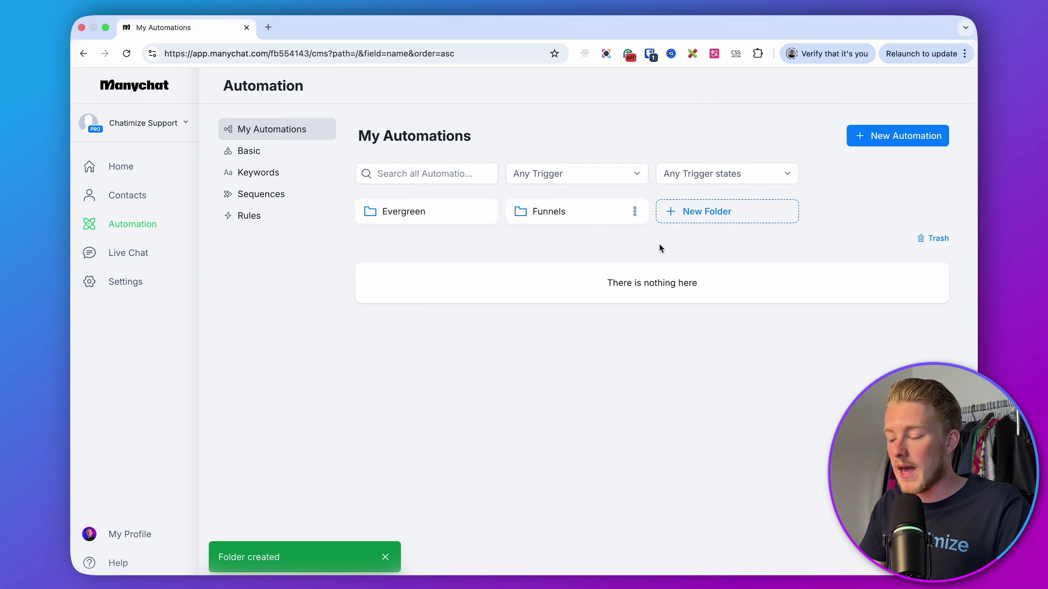
left_click(704, 212)
type("Supp")
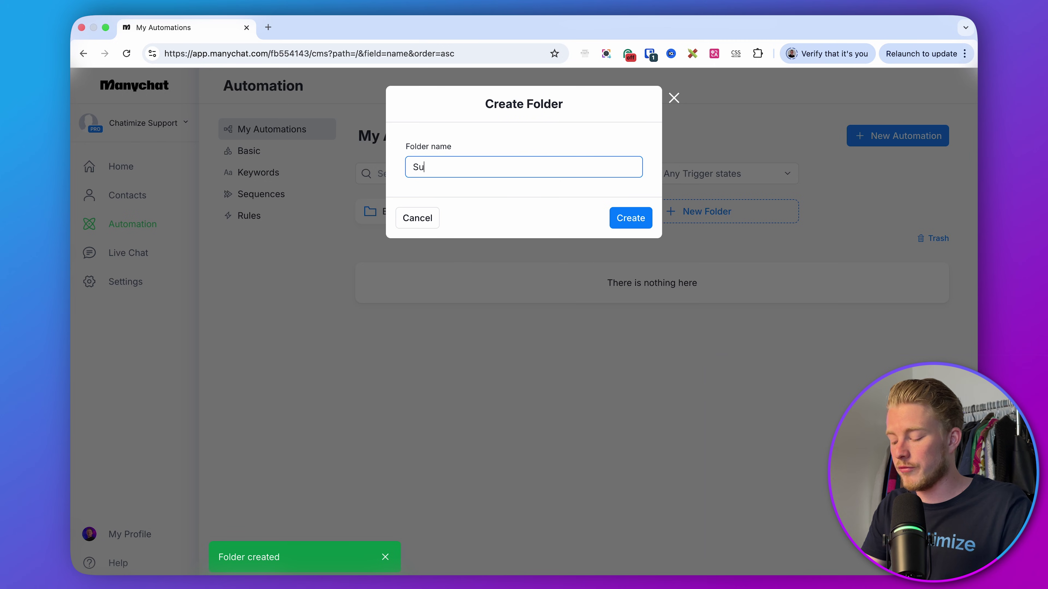
type("ort")
key("Tab")
left_click(630, 218)
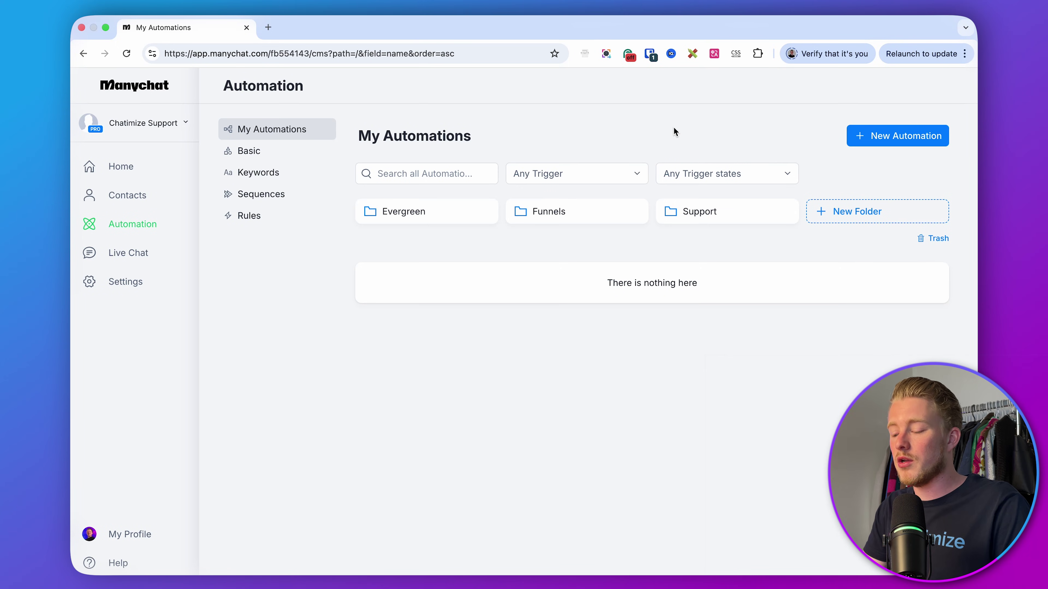
- Create a 'Lead Generation Funnel' subfolder in Funnels and start a new automation inside it
left_click(543, 213)
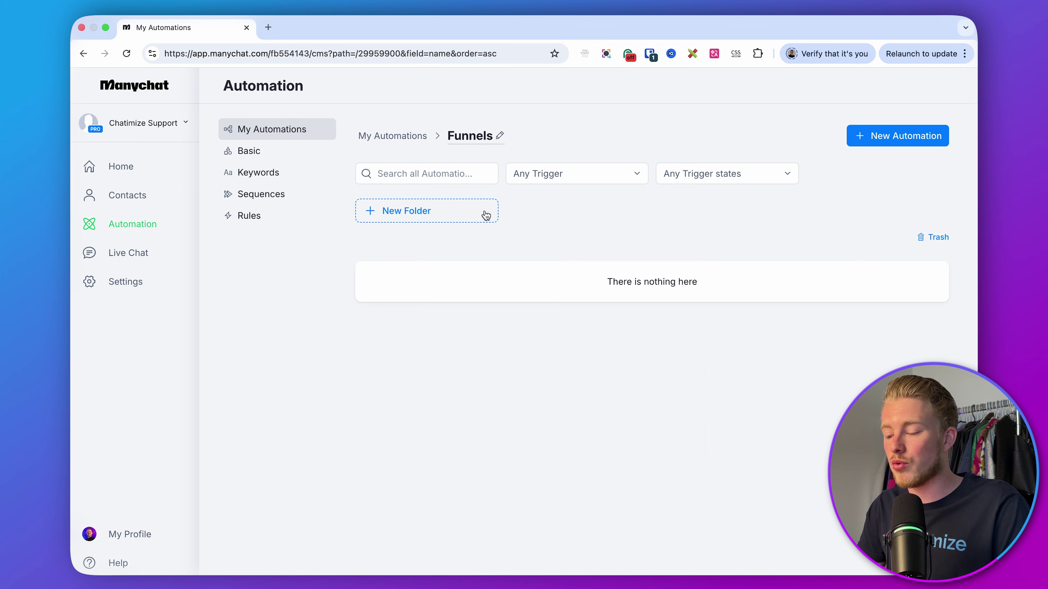
left_click(468, 214)
type("L")
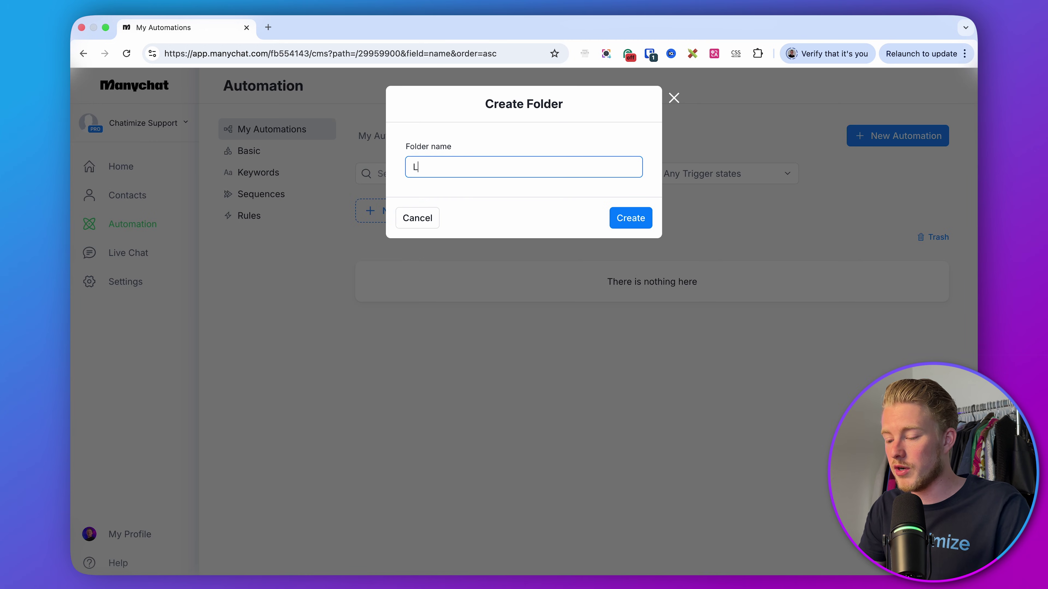
type("ead Generation Funnel")
left_click(626, 226)
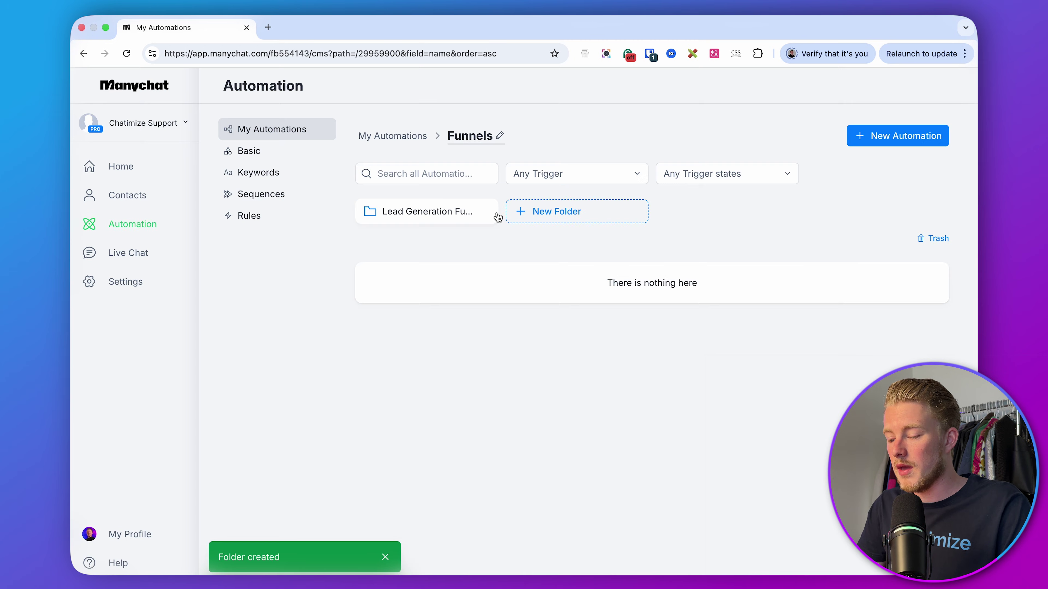
left_click(411, 222)
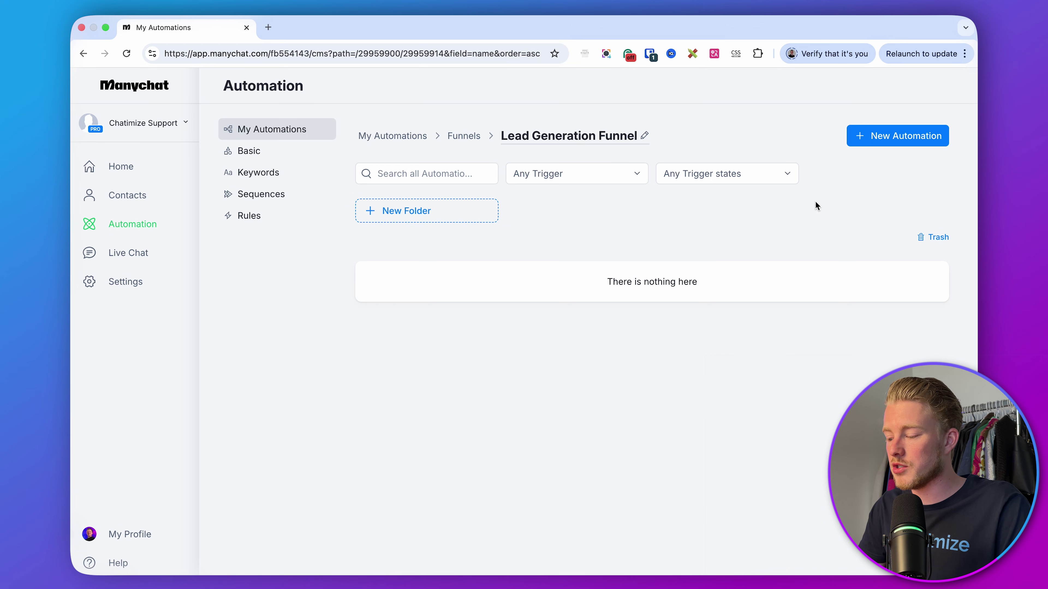
left_click(868, 136)
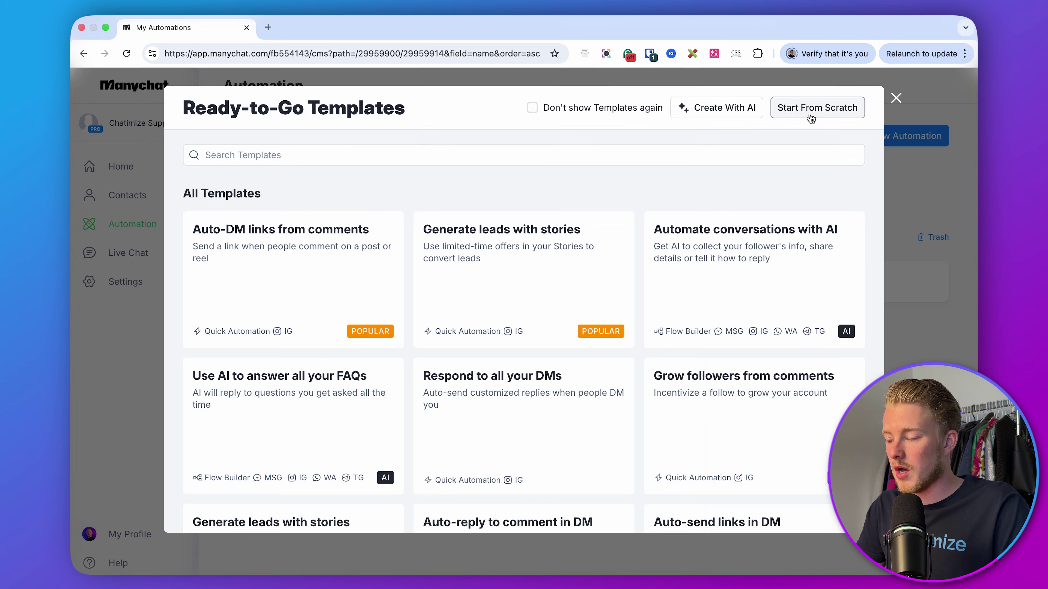
- Start a blank automation and name it 'Lead Generation Funnel > 1. Confirm Interest'
left_click(811, 119)
left_click(473, 87)
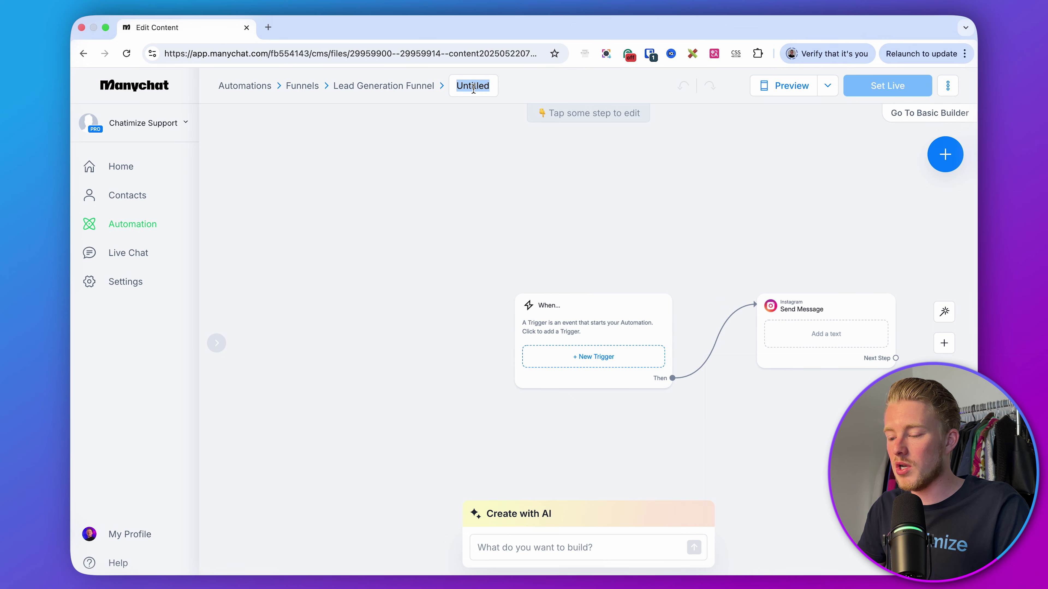
type("Lead Generatio")
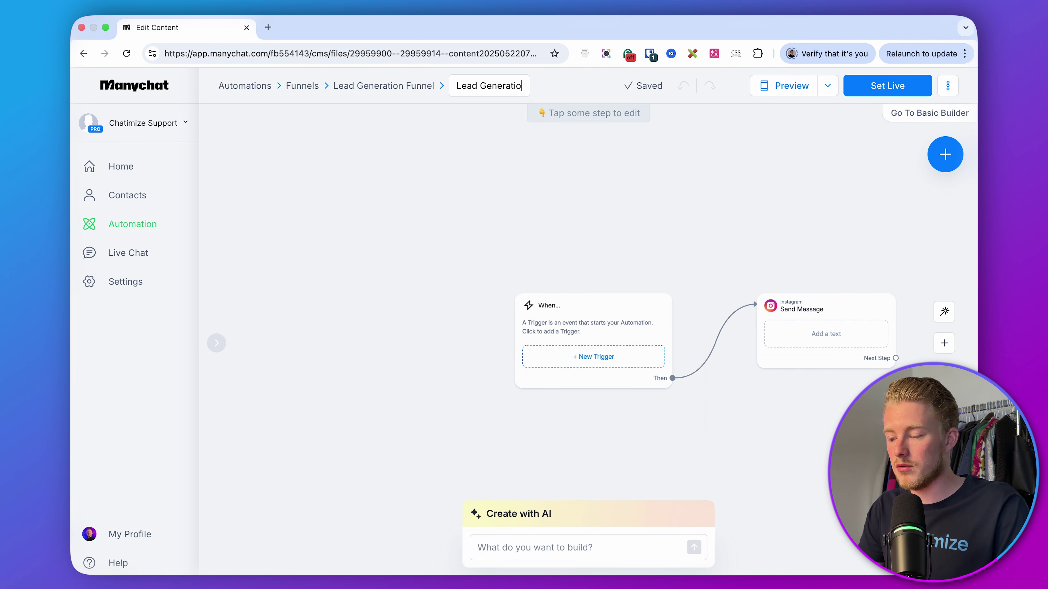
type("n Funnel > 1. Conf")
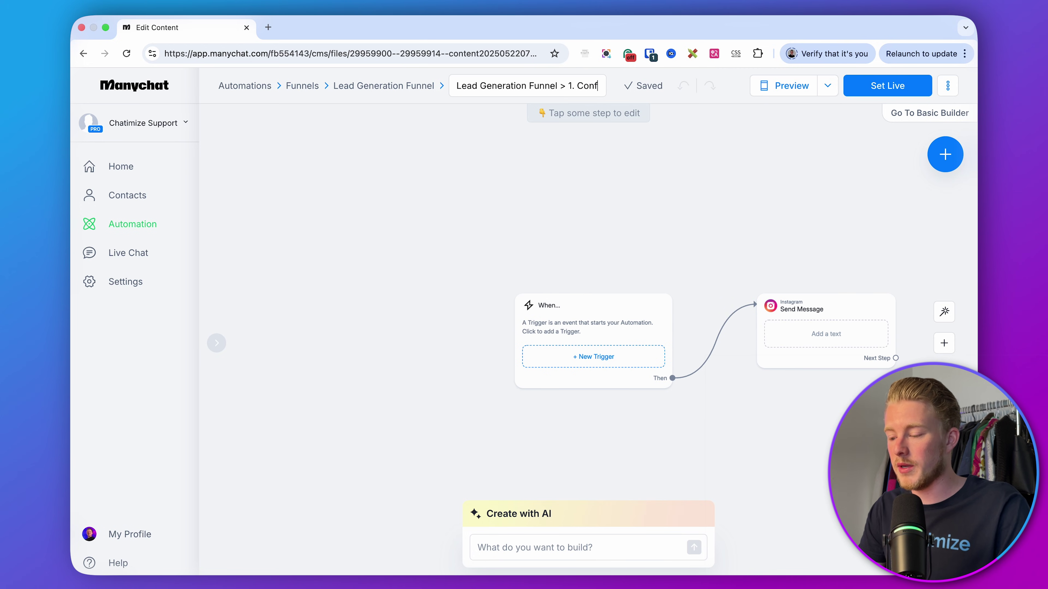
type("irm Interest")
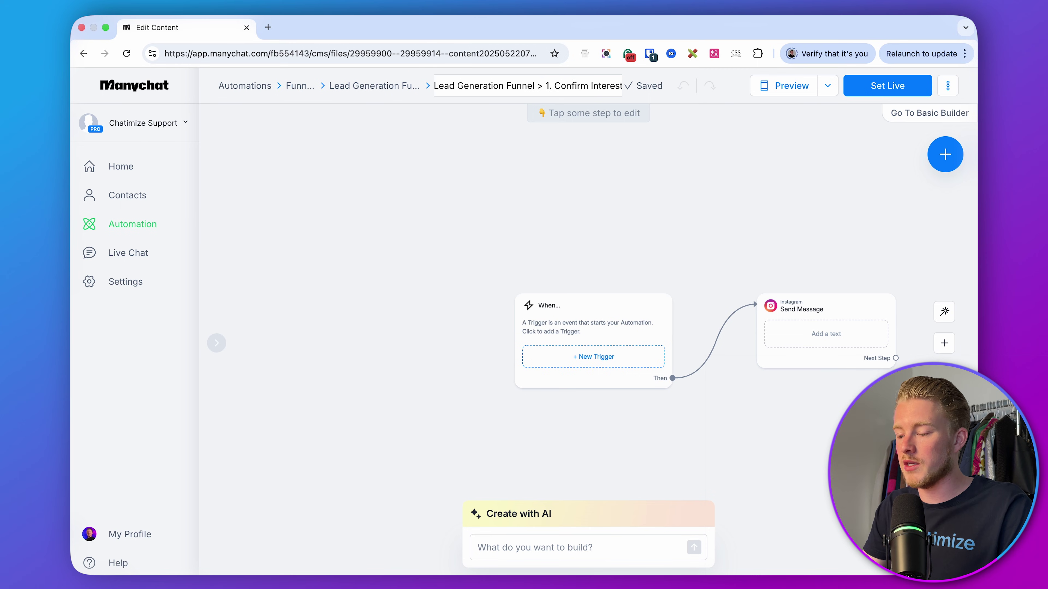
key("Return")
scroll(550, 168, "right", 5)
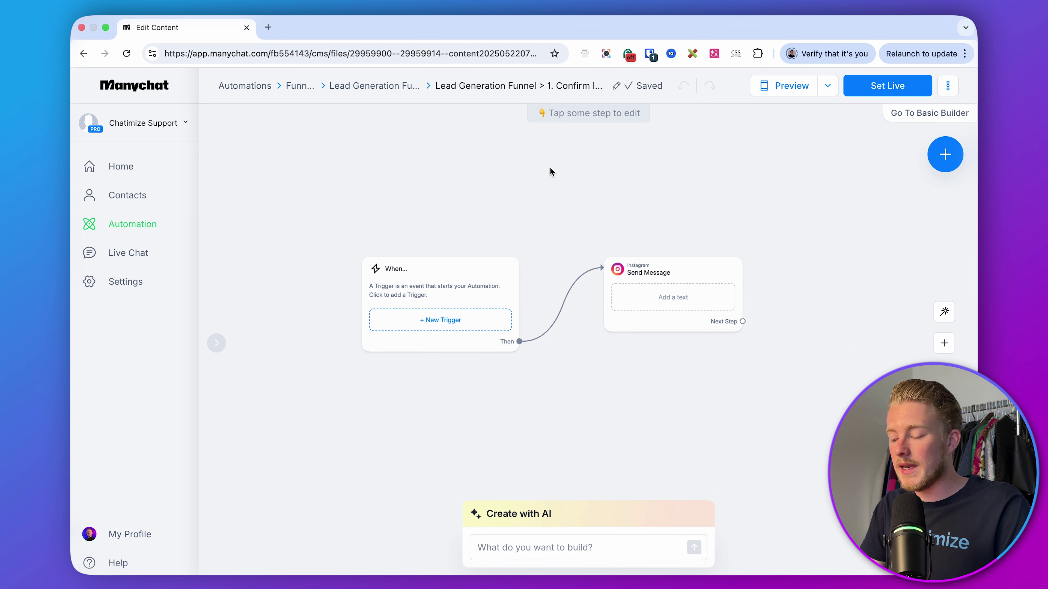
scroll(547, 198, "up", 3)
scroll(567, 158, "down", 1)
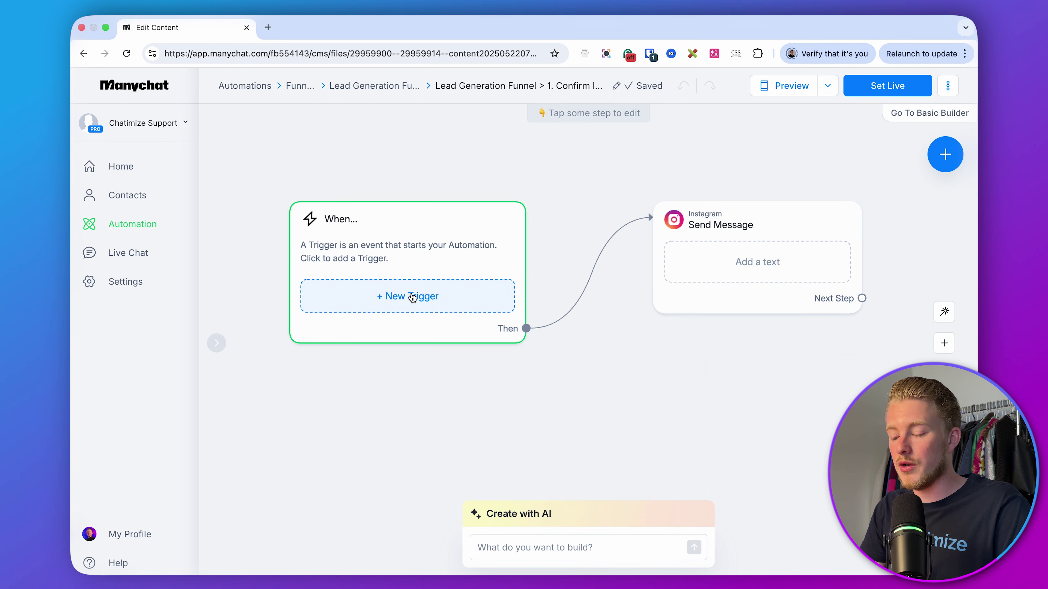
- Add a Post or Reel Comments trigger that applies to all posts and reels
left_click(422, 296)
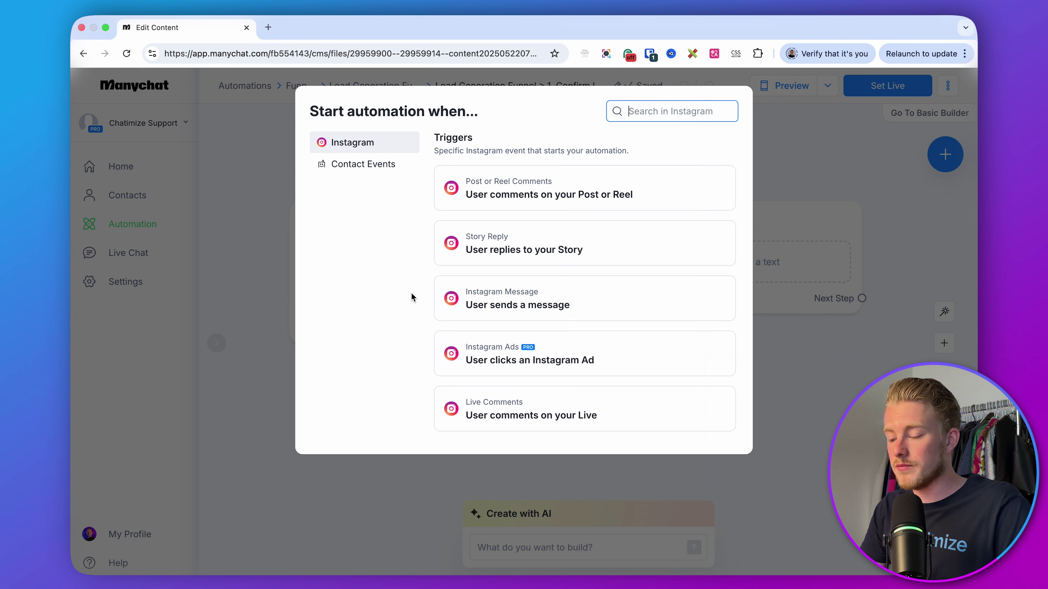
left_click(526, 197)
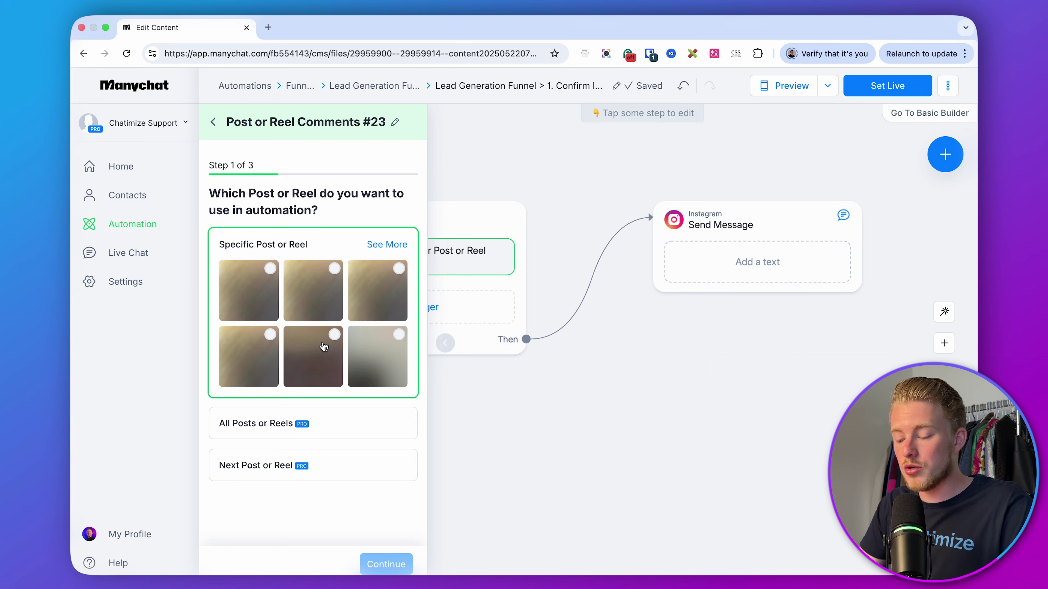
left_click(336, 423)
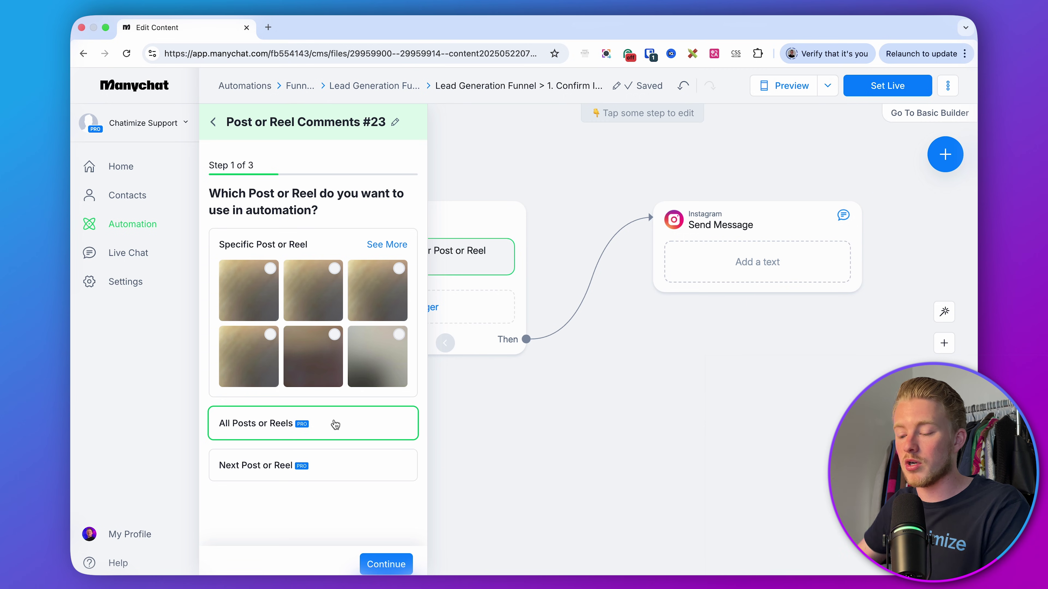
left_click(375, 562)
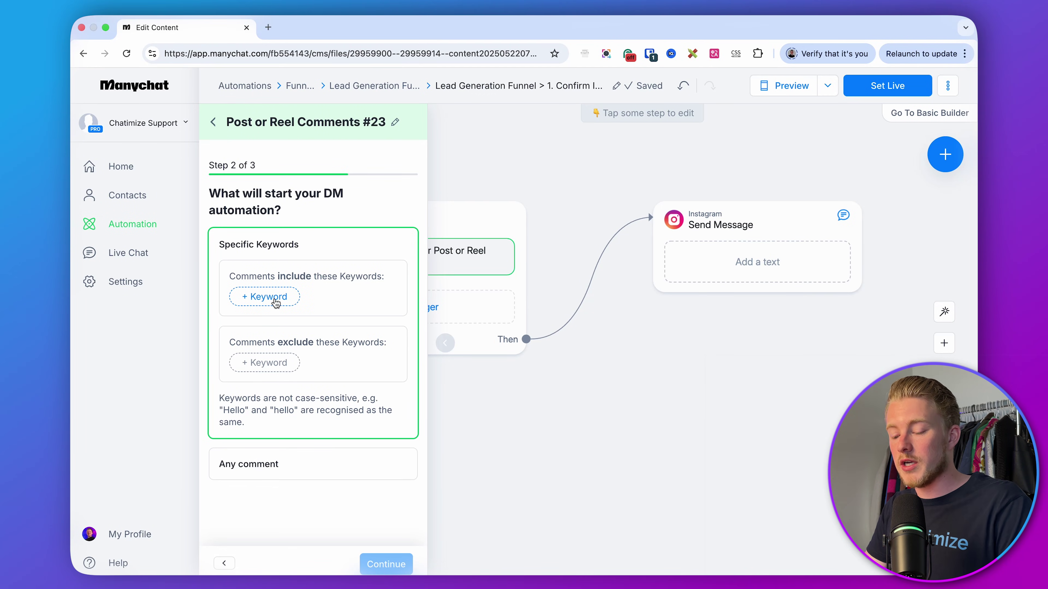
- Make comments containing PACK, PAKC or PAC fire the trigger, then continue
left_click(275, 303)
type("PACK")
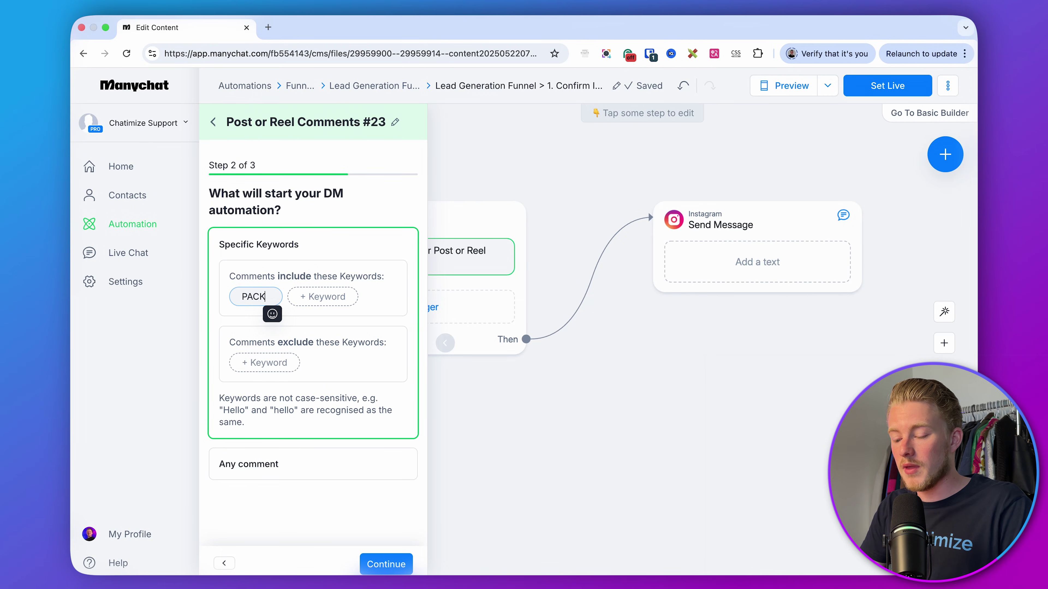
key("Return")
left_click(322, 295)
type("PAKC")
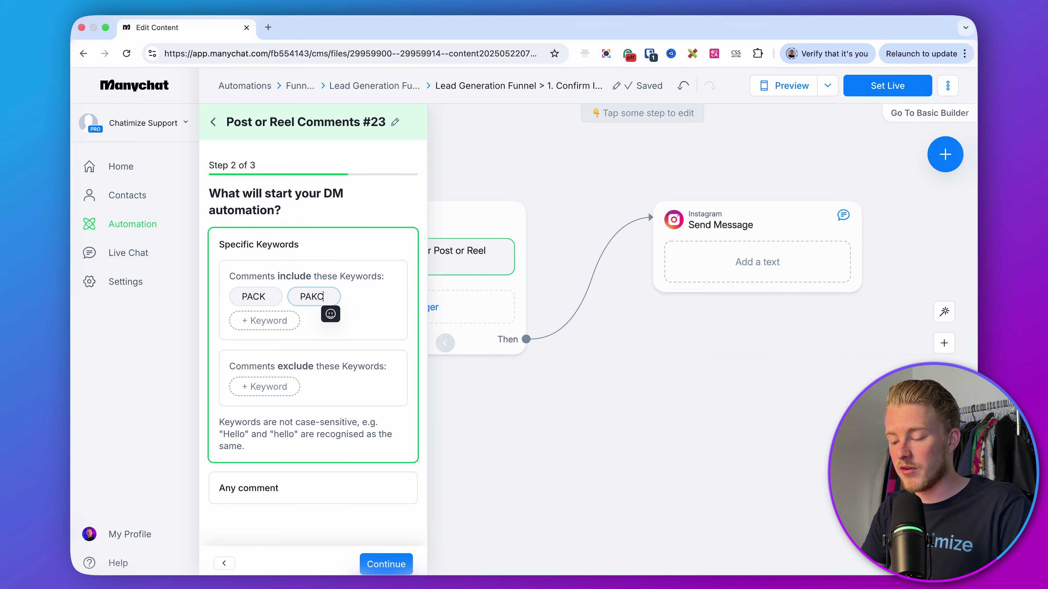
key("Return")
type("PAC")
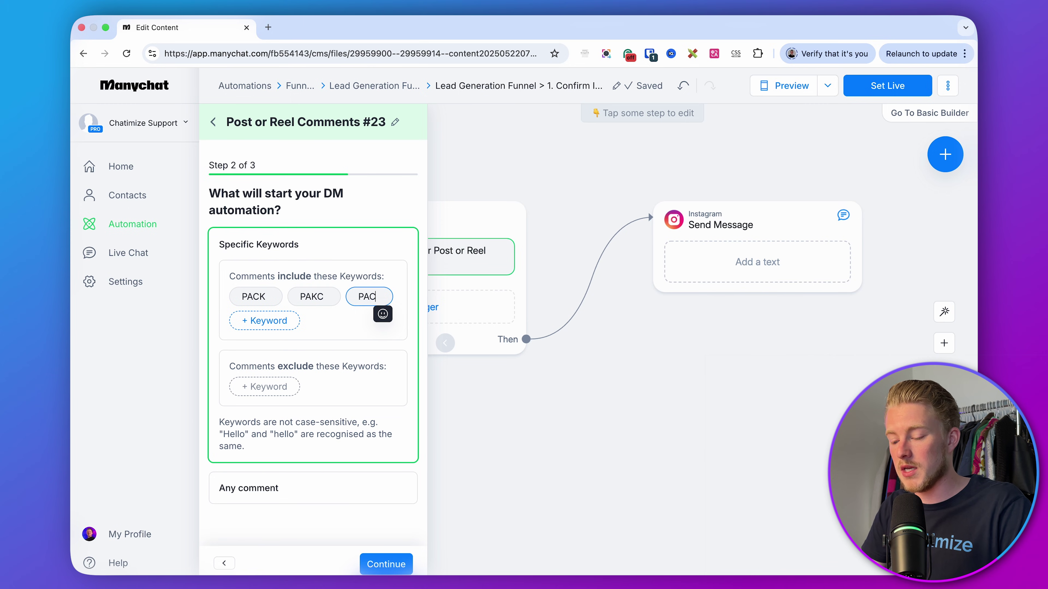
left_click(347, 246)
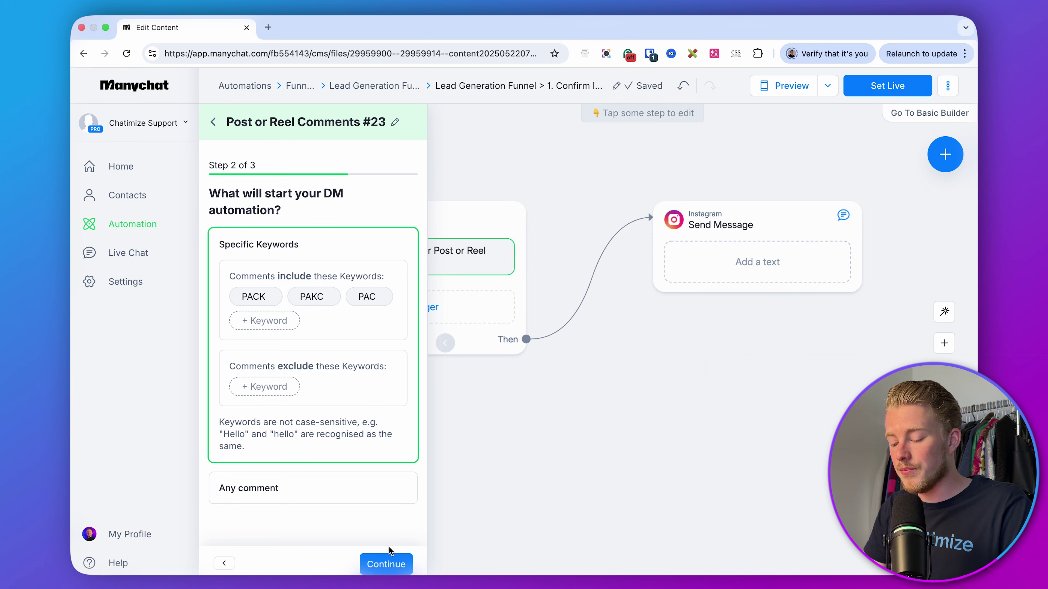
left_click(383, 564)
- Replace the first public reply with the pasted starter-pack message
left_click_drag(355, 216, 206, 194)
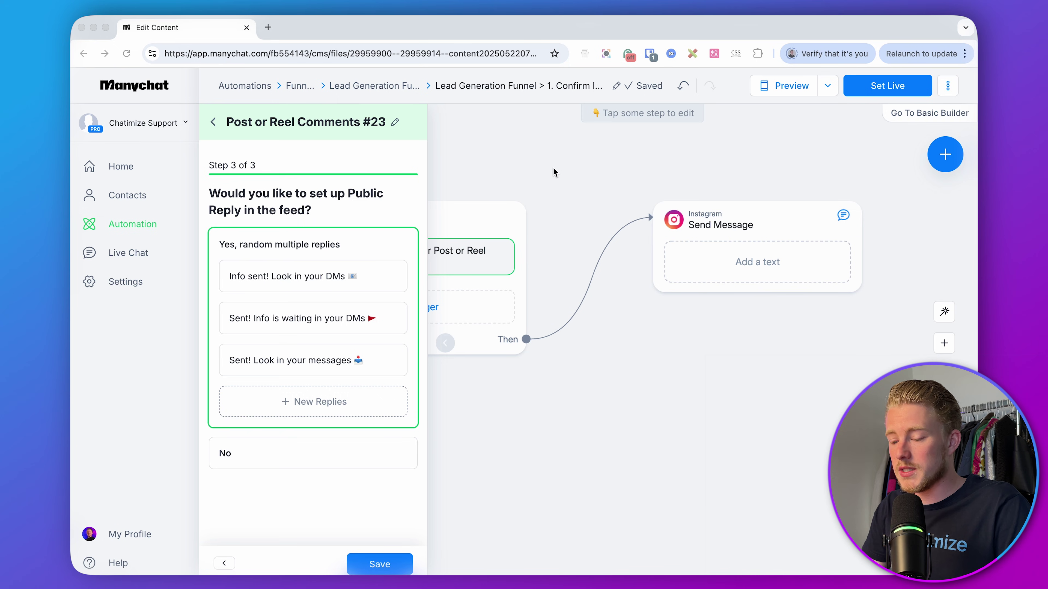
left_click(310, 276)
key("ctrl+a")
type("Just dropped the starter pack in your DMs! Check your message requests if you don’t see it 👀")
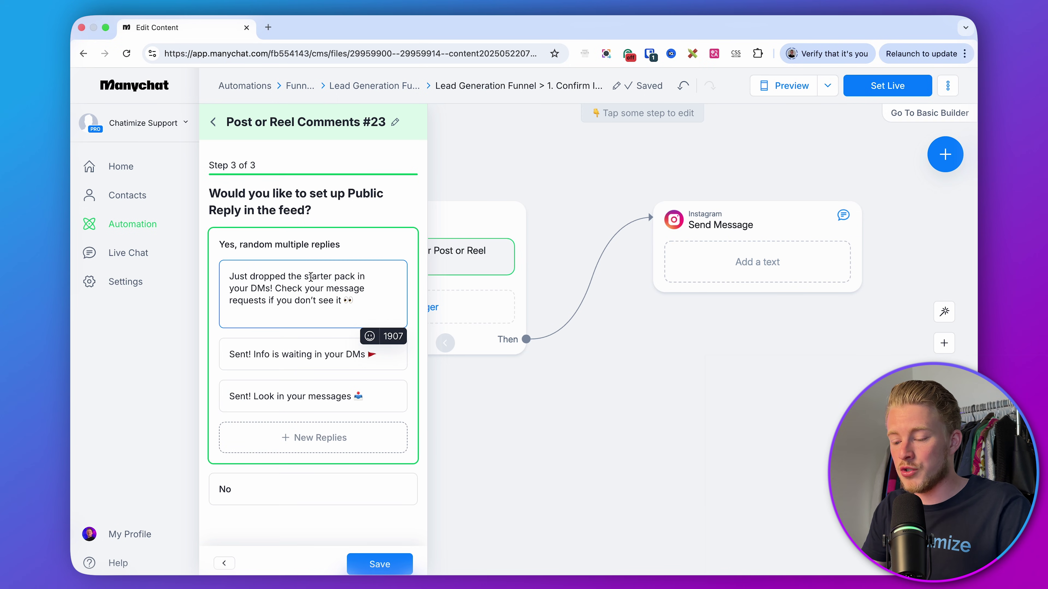
key("BackSpace")
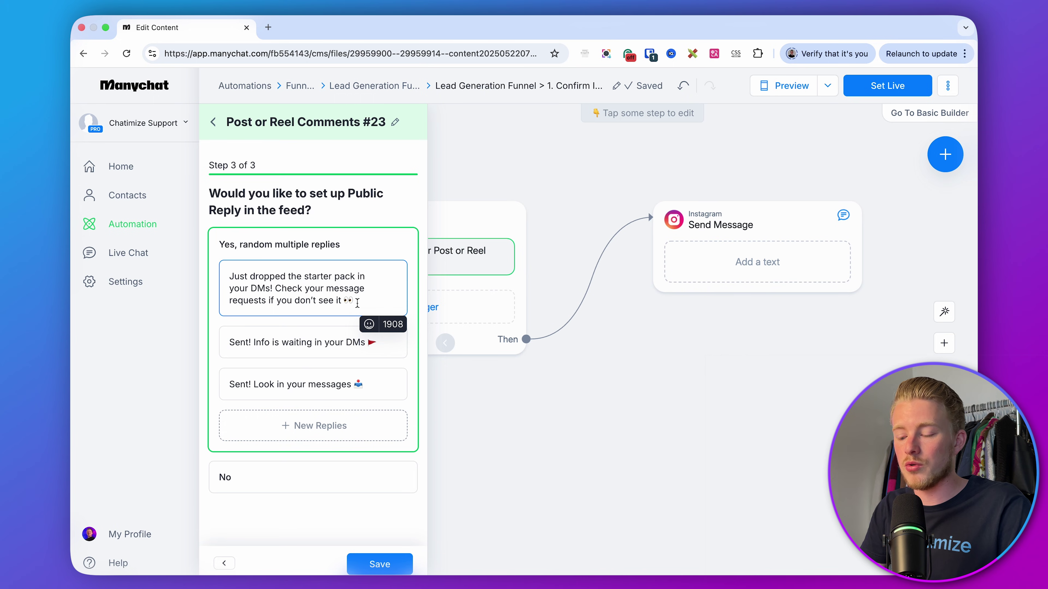
left_click_drag(357, 302, 330, 295)
left_click(328, 289)
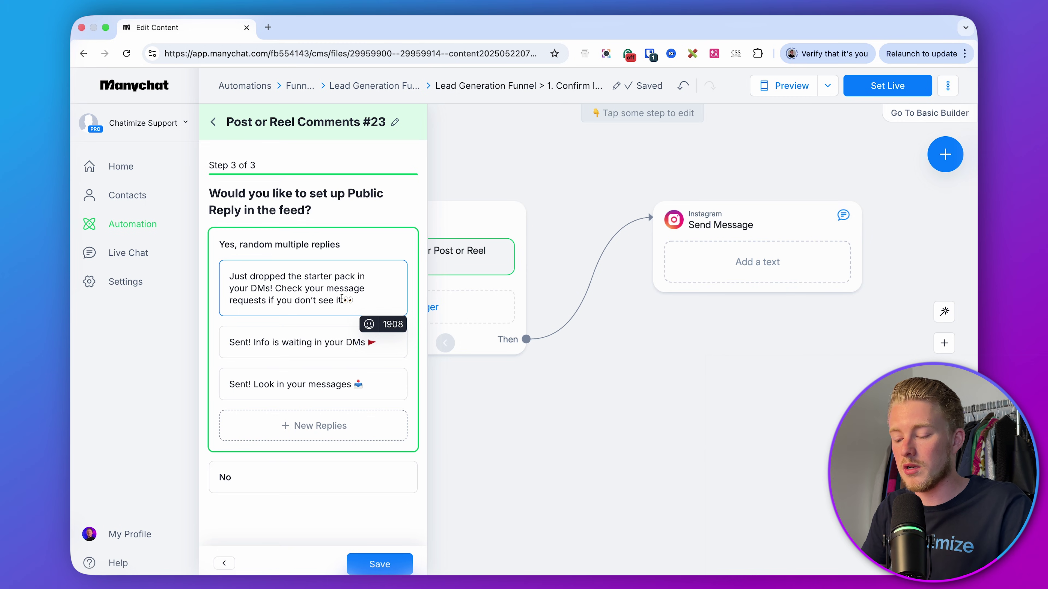
- Replace the second public reply with the new Boom message
key("super+Tab")
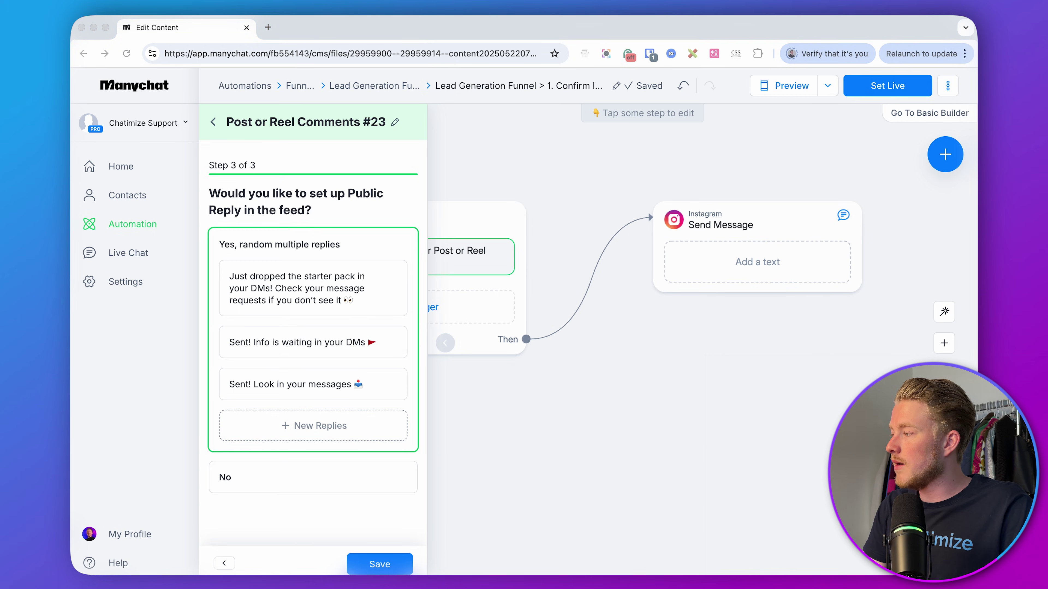
left_click(324, 350)
key("super+a")
type("Boom 💥 Sent it over! You’re gonna love this — check your DMs (and message requests)")
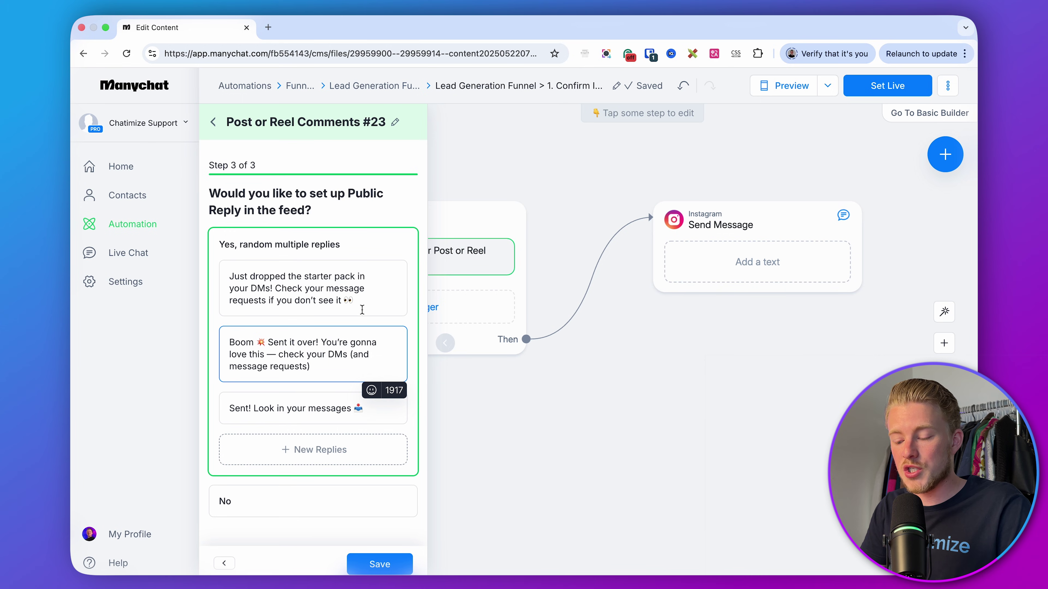
- Replace the third public reply with the Let’s gooo! message and save the trigger
key("super+Tab")
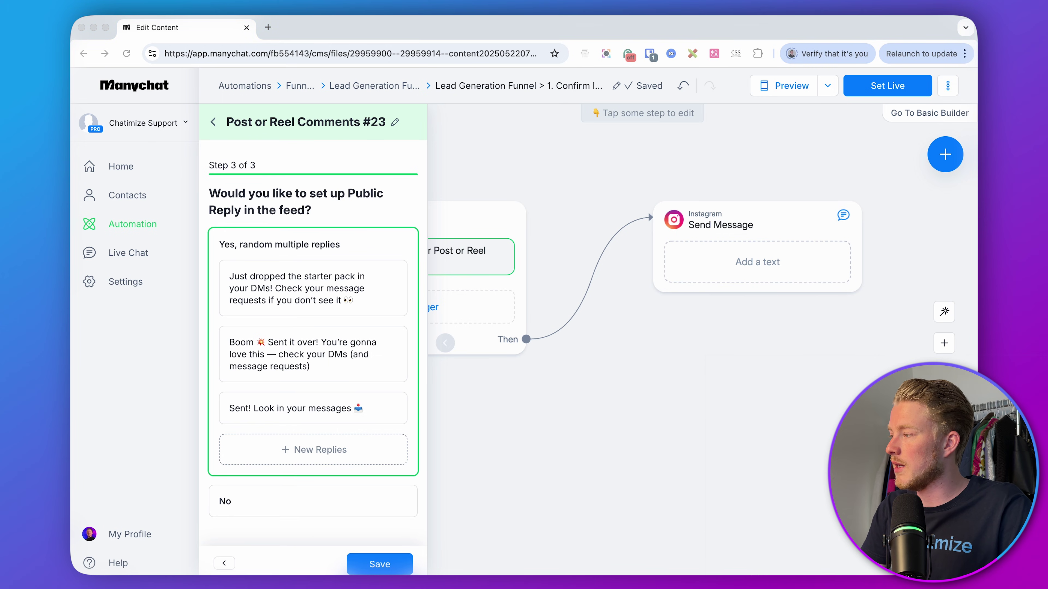
key("super+Tab")
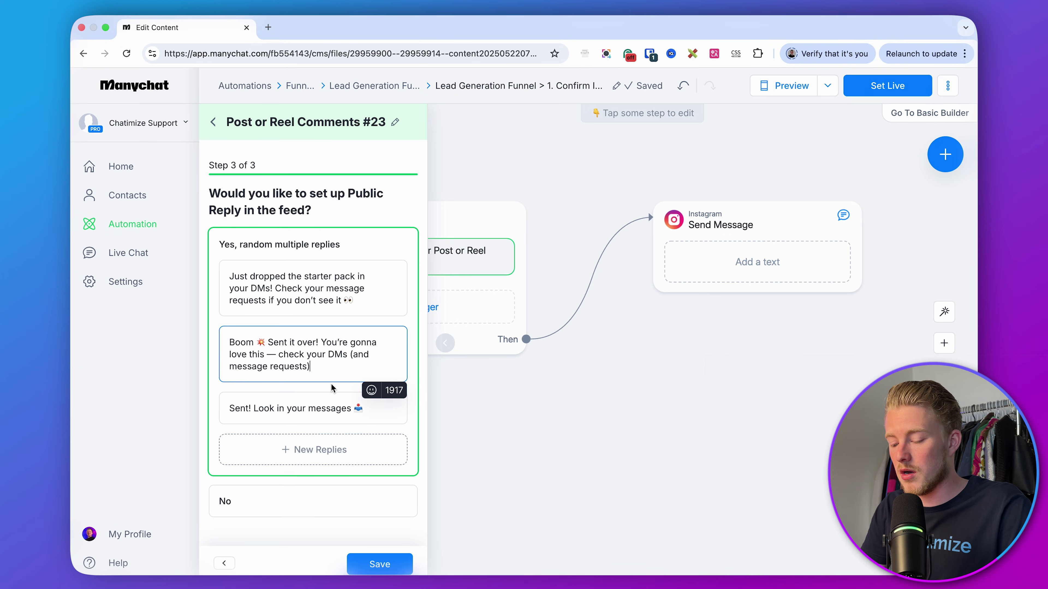
left_click(312, 408)
key("super+a")
type("Let’s gooo! Your Creator Starter Pack is waiting in your DMs 🔥 (check message requests folders if you don’t see it)")
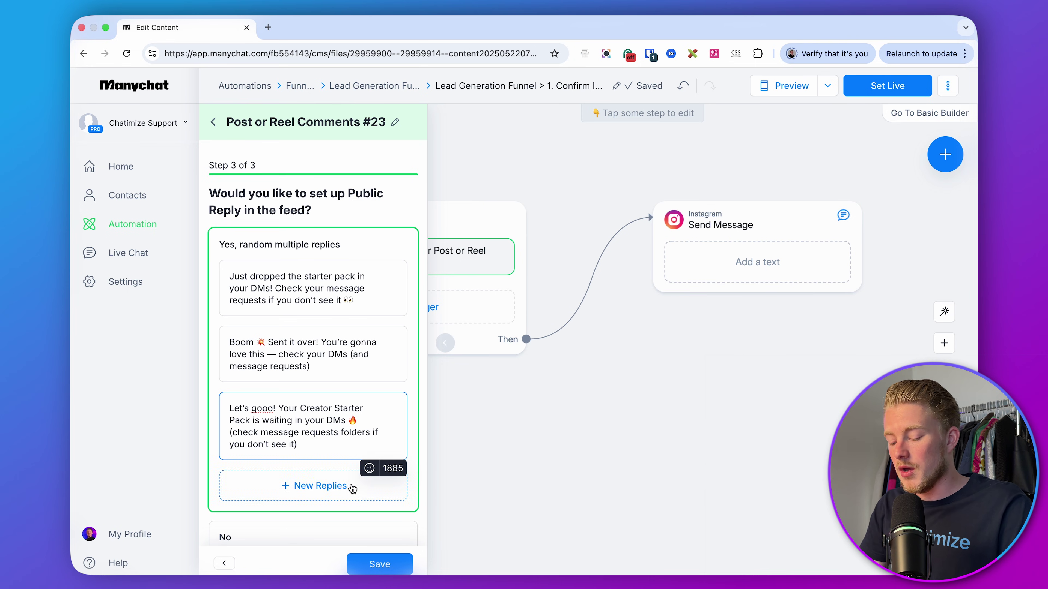
scroll(343, 485, "down", 1)
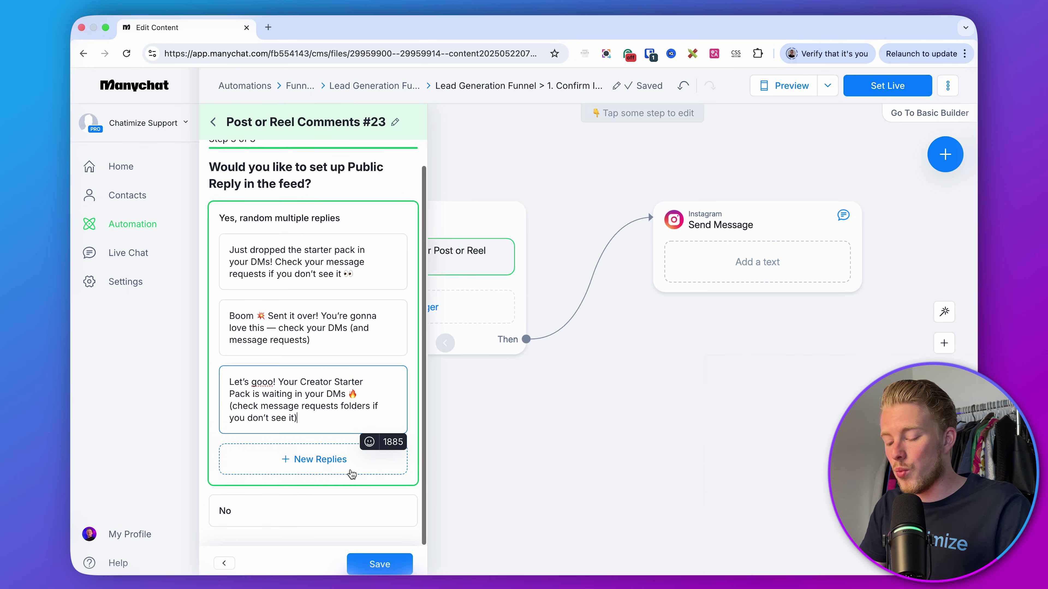
left_click(371, 565)
scroll(337, 348, "down", 3)
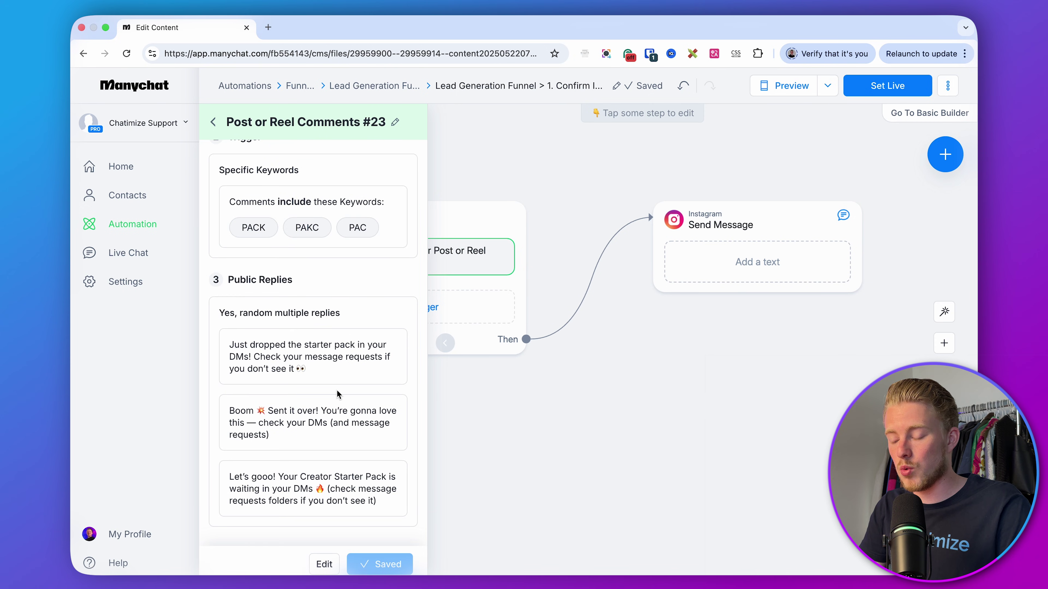
- Add an Instagram Message trigger that detects messages beginning with specific words
scroll(337, 394, "up", 3)
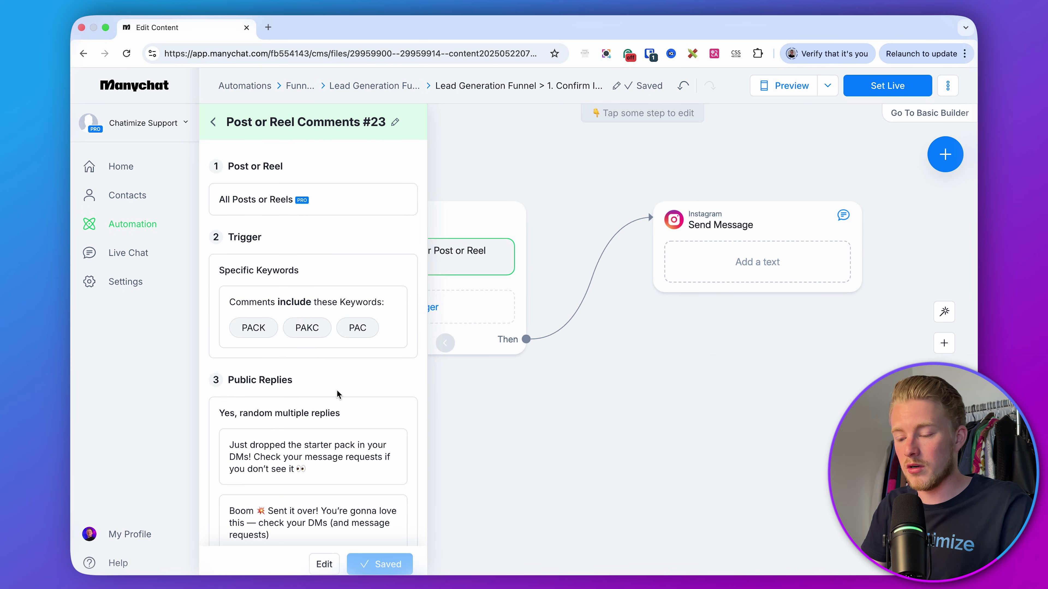
left_click(213, 122)
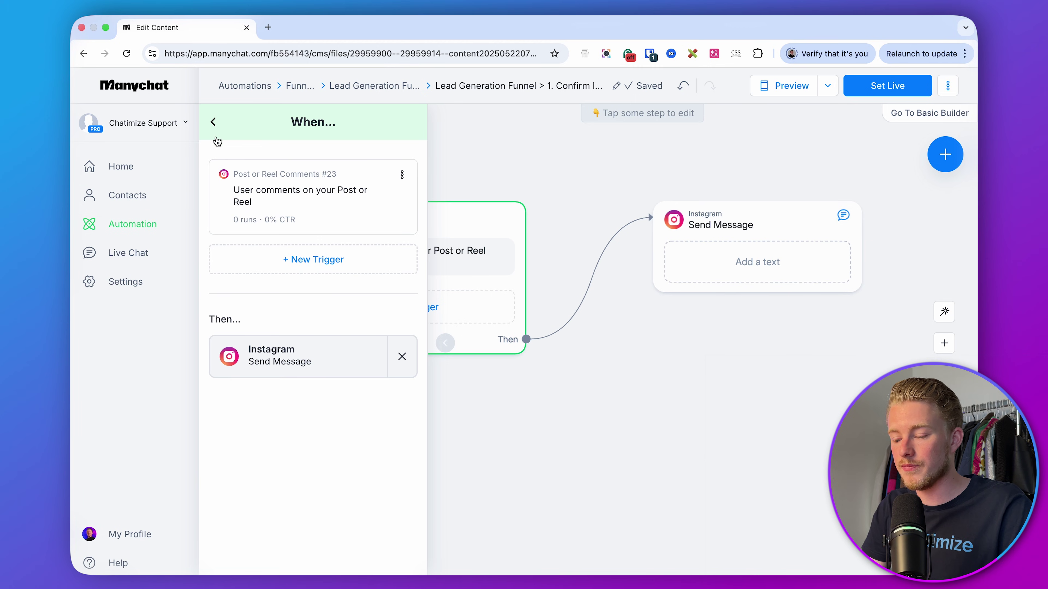
left_click(284, 271)
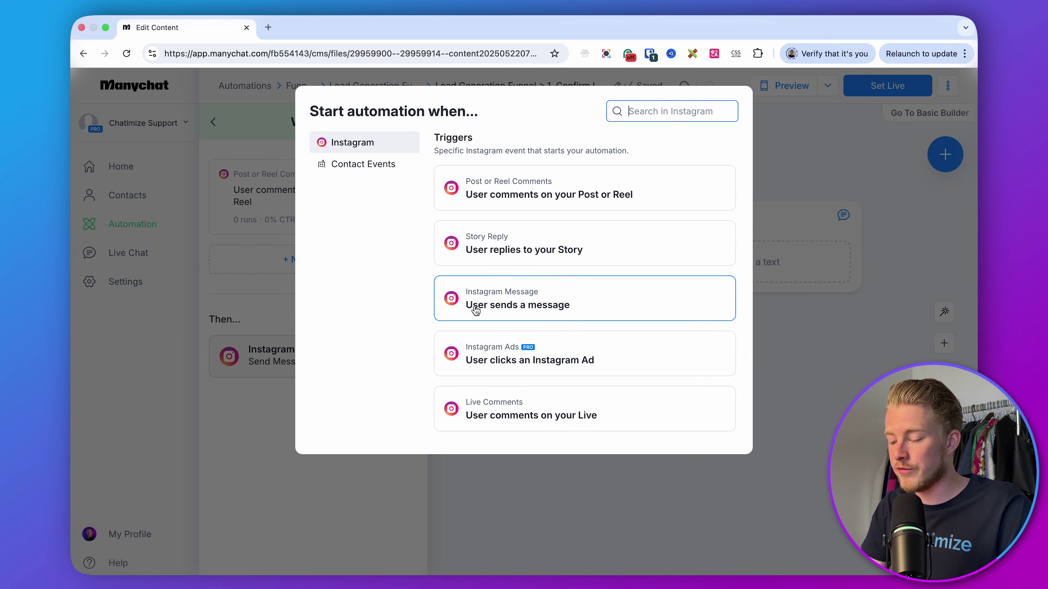
left_click(505, 311)
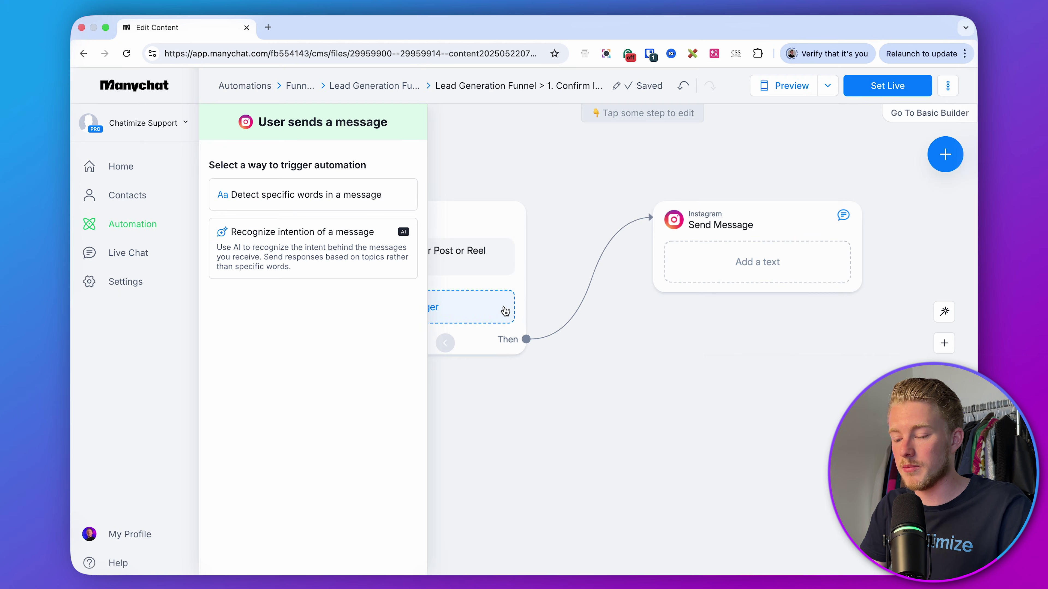
left_click(347, 205)
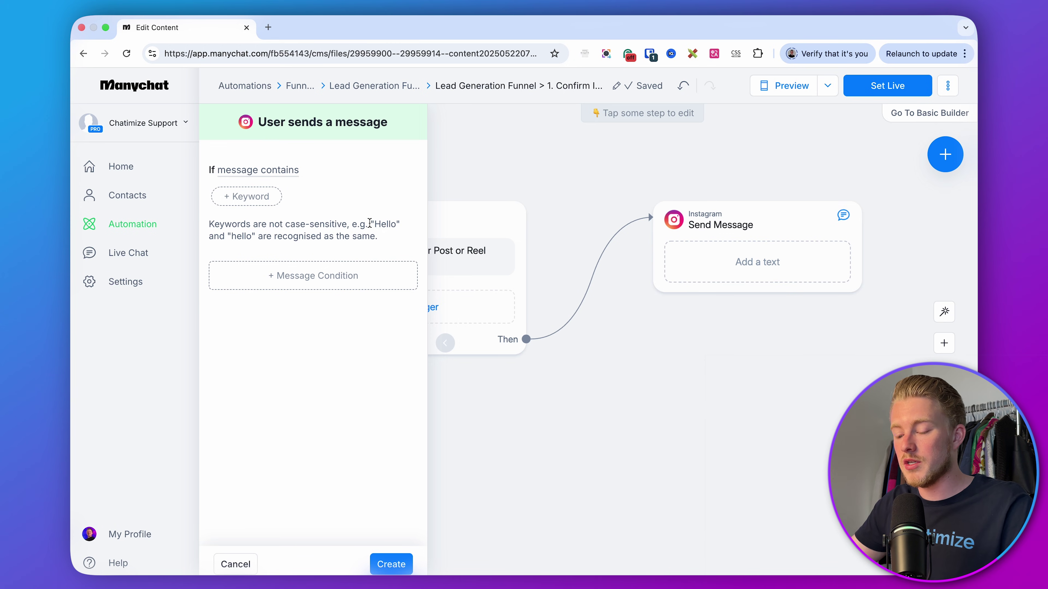
left_click(279, 175)
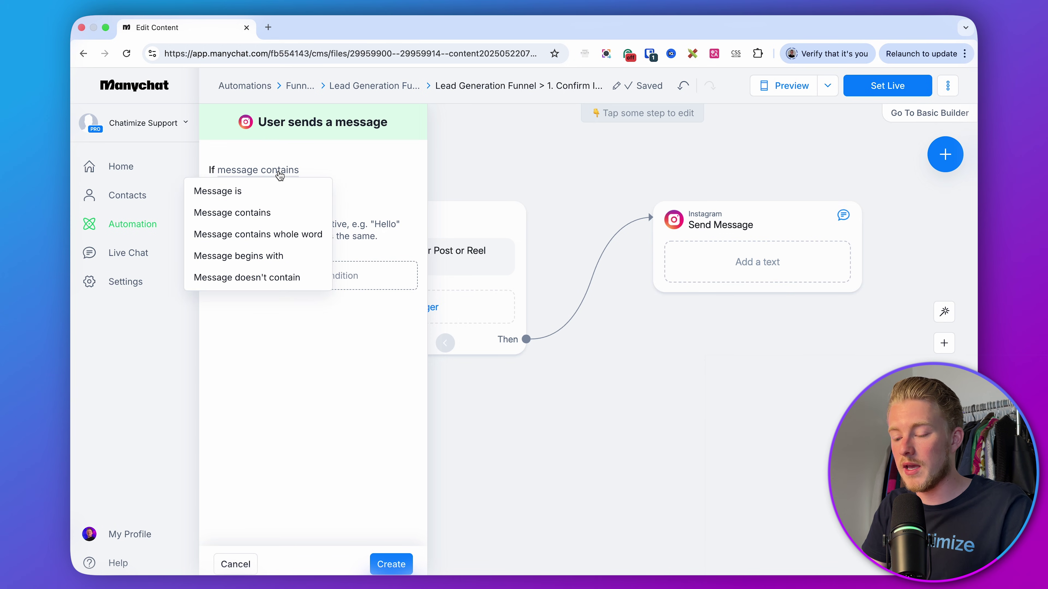
left_click(278, 256)
- Add the keywords PACK, "PACK, 'PACK, PAKC and PAC and create the trigger
left_click(247, 198)
type("PACK")
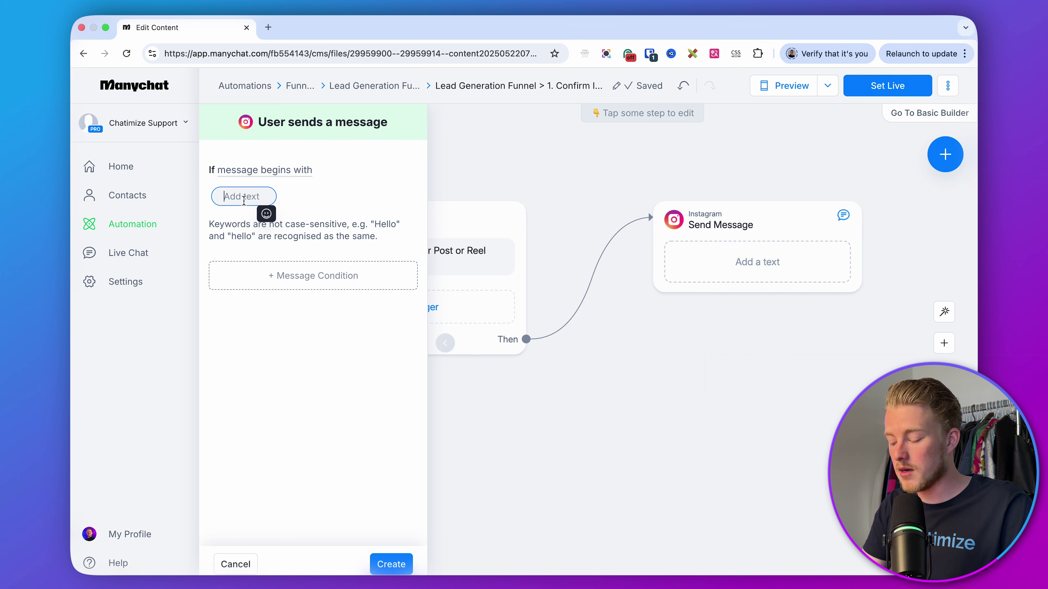
key("Return")
left_click(292, 197)
type("\"PACK")
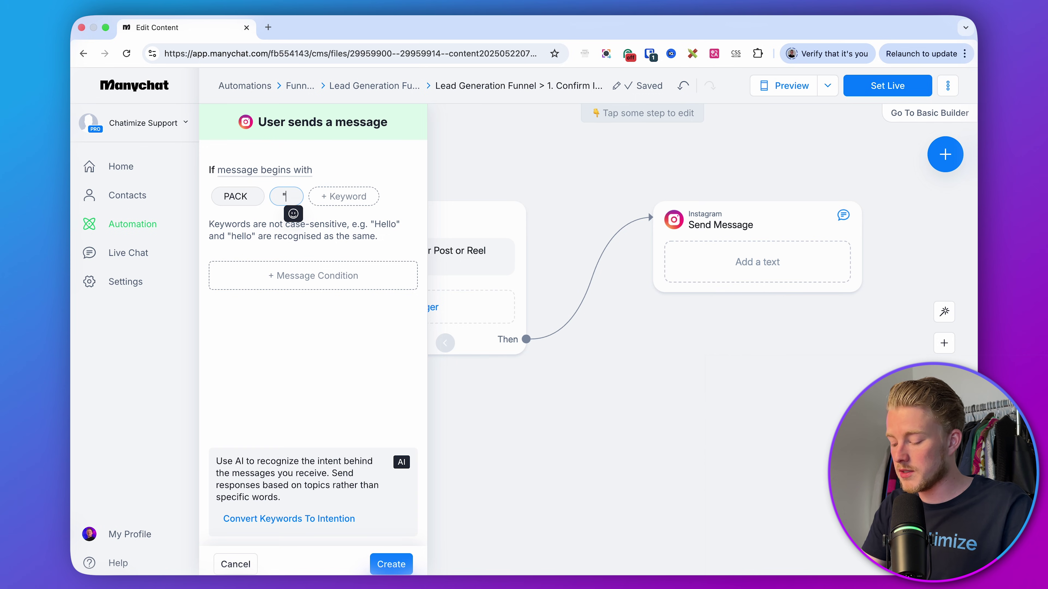
key("Return")
left_click(339, 196)
type("'PACK")
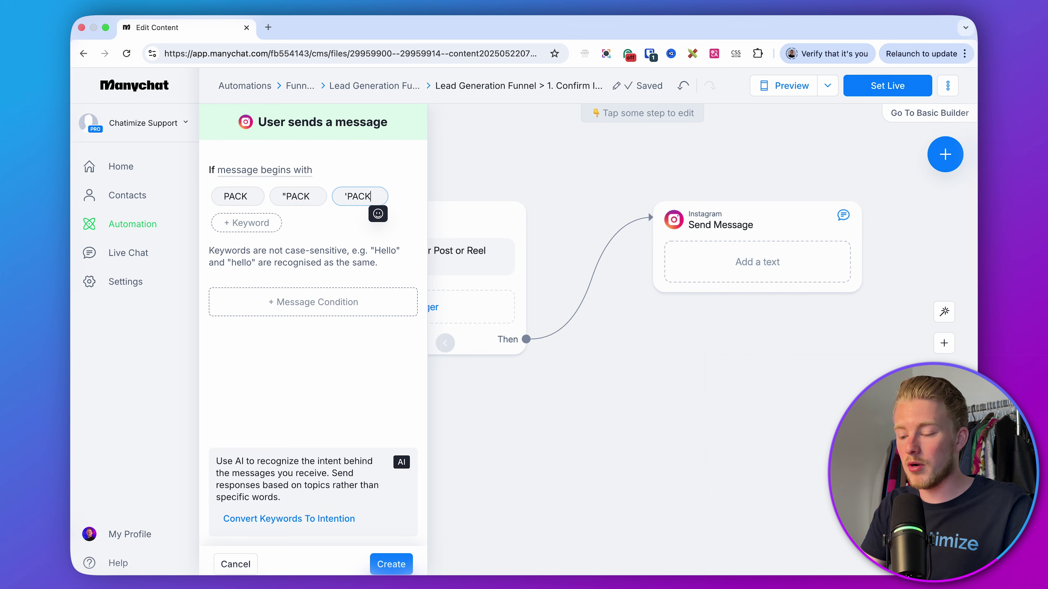
key("Return")
left_click(266, 223)
type("PAKC")
key("Return")
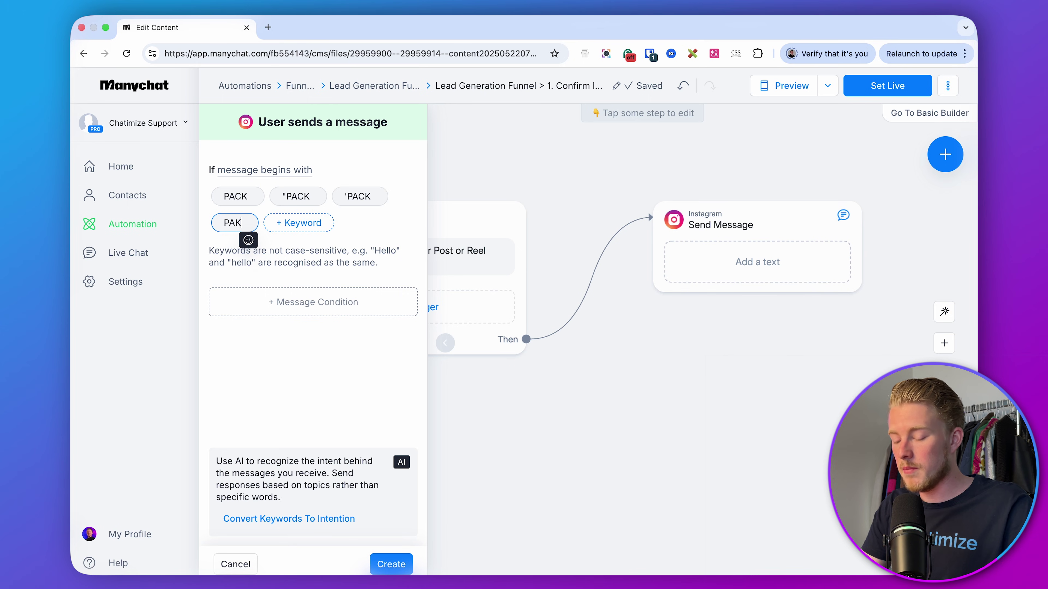
left_click(295, 222)
type("PAC")
key("Return")
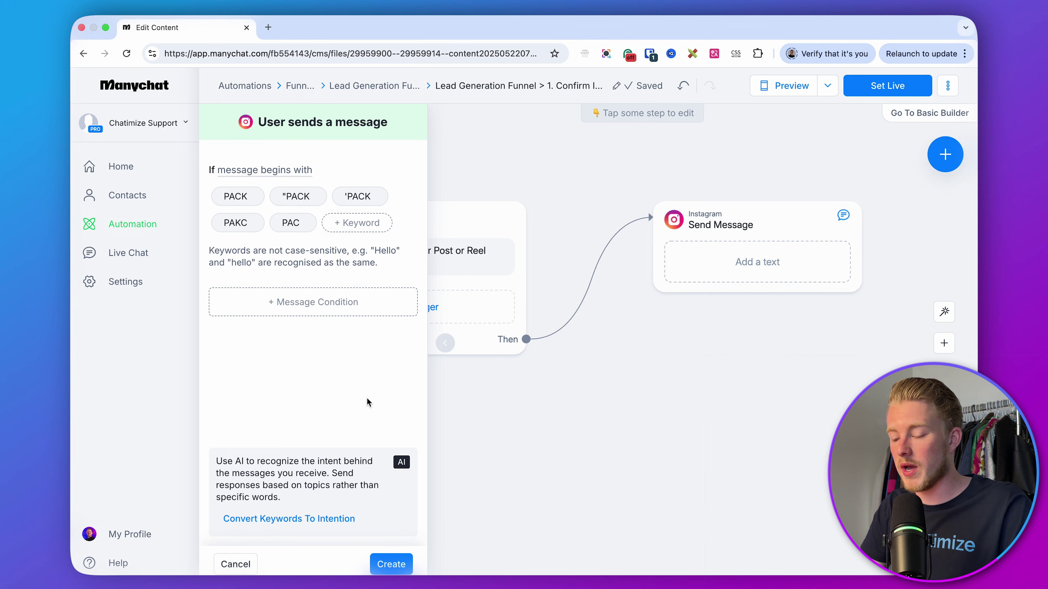
left_click(392, 564)
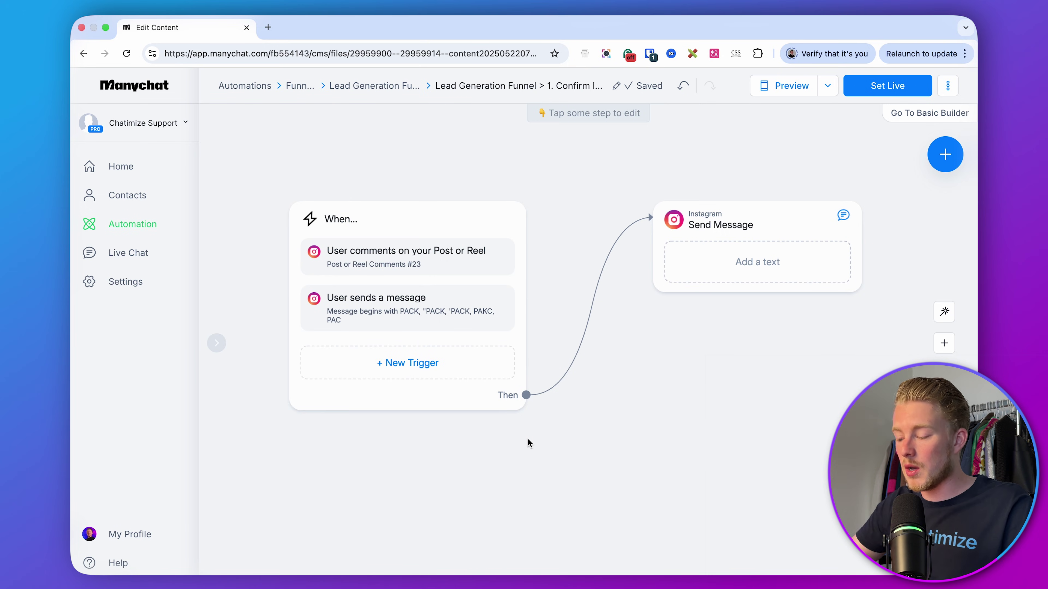
- Open the Instagram Send Message step, set to send as a Comment Reply
left_click(554, 286)
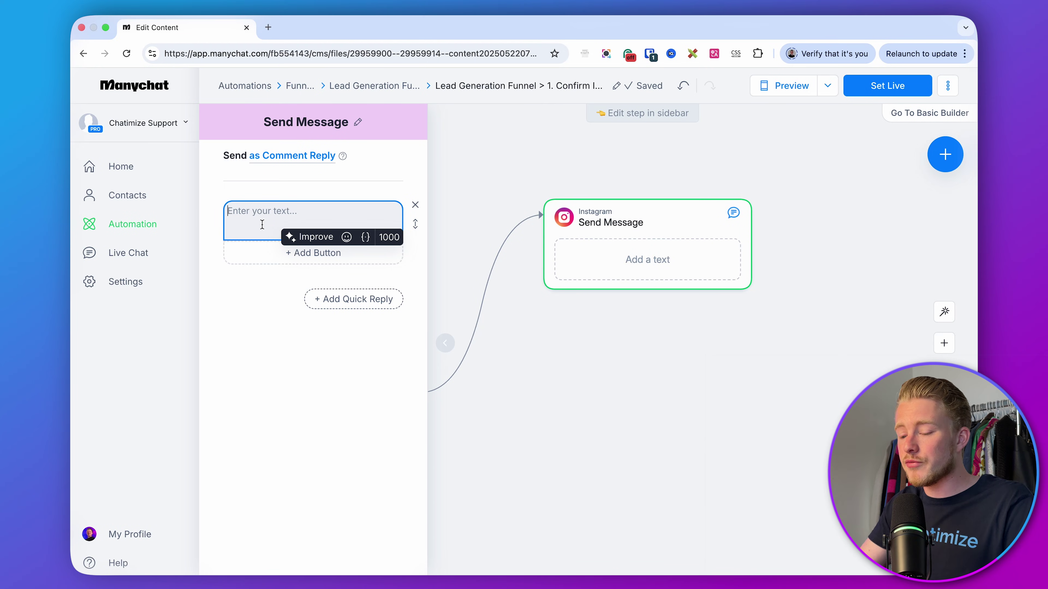
key("super+Tab")
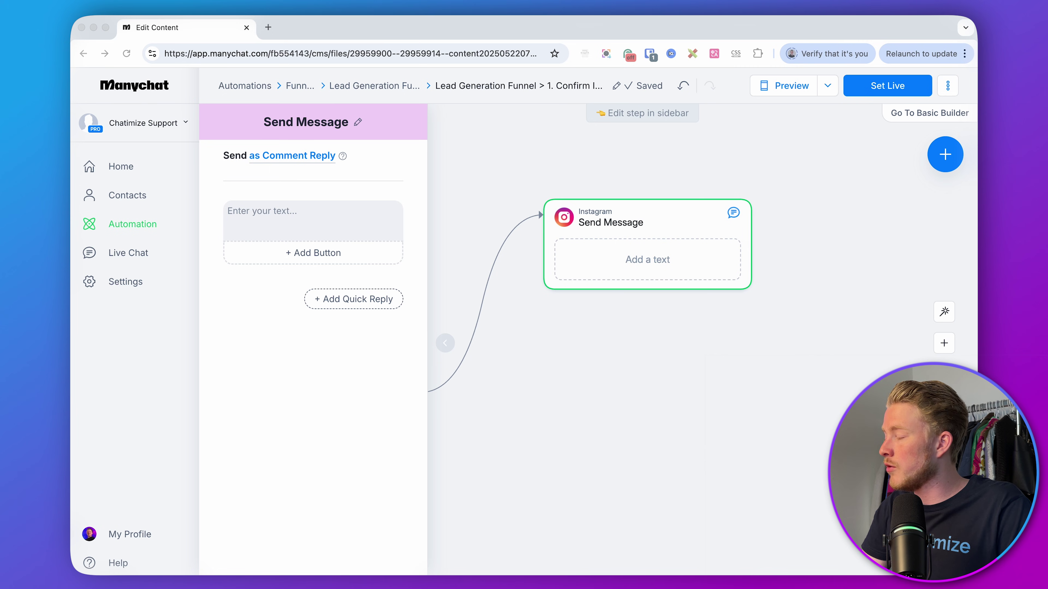
- Paste the FREE Content Creator Starter Pack offer into the message and add a quick reply
left_click(335, 209)
type("Looks like you’re serious about growing your audience and turning content into cash 💰  Get instant access to my FREE Content Creator Starter Pack — including content scripts, growth tips, and the exact tools I use to grow and monetize my brand.  Just click the button below or reply with \"GROW\" to get your free guide now 👇")
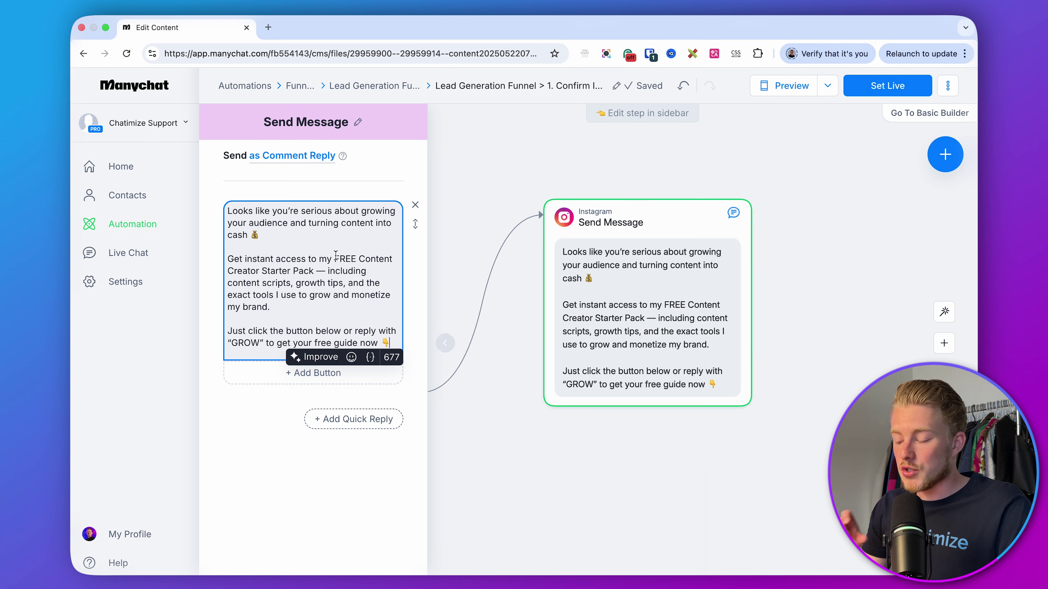
left_click(376, 445)
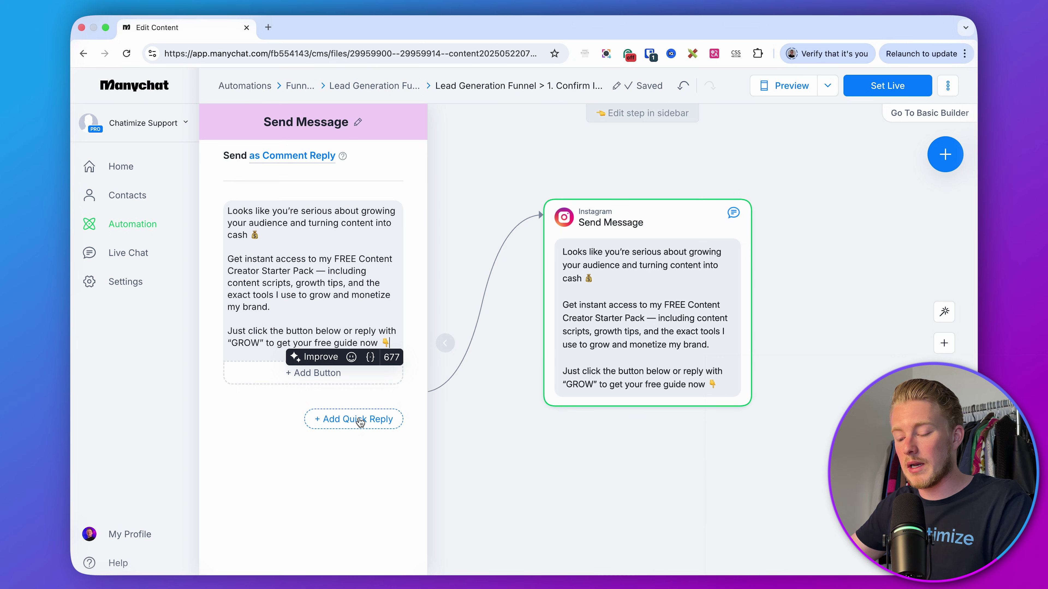
left_click(360, 421)
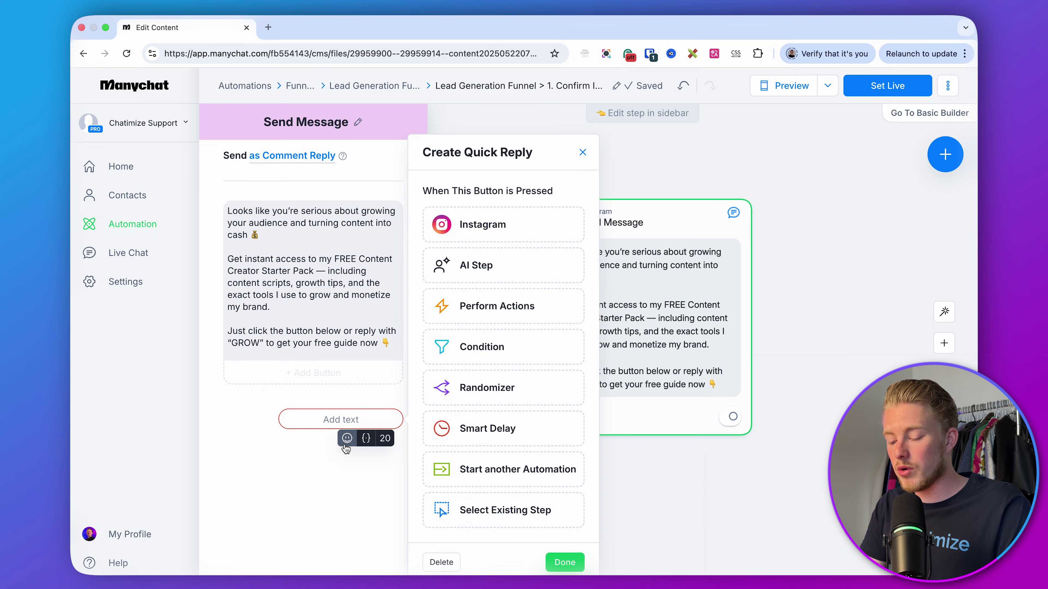
- Label the quick reply '✅ YES, send it over!' and close the step editor
left_click(347, 438)
left_click(281, 245)
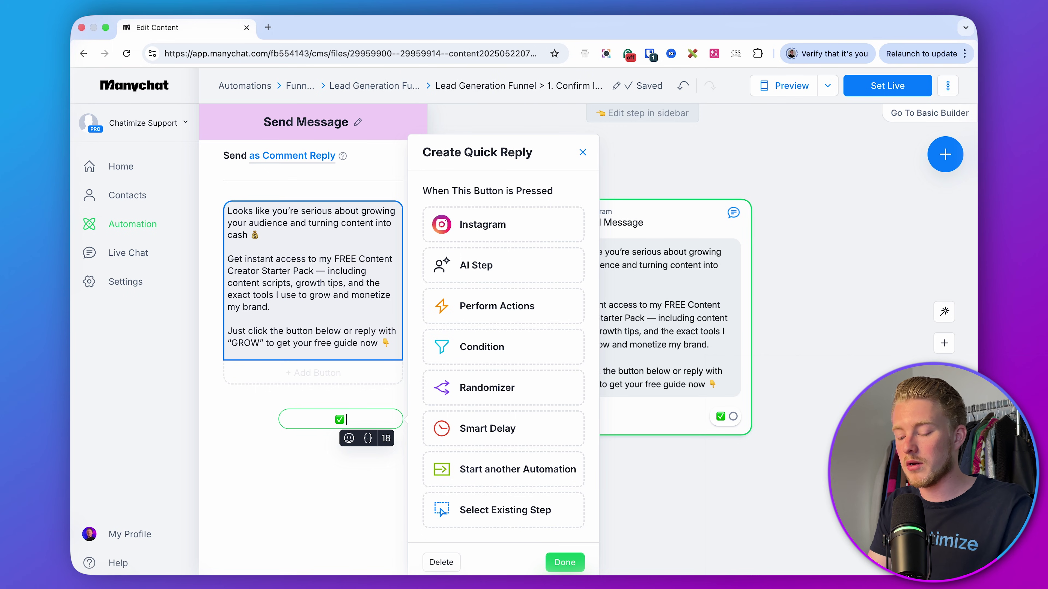
type("YES")
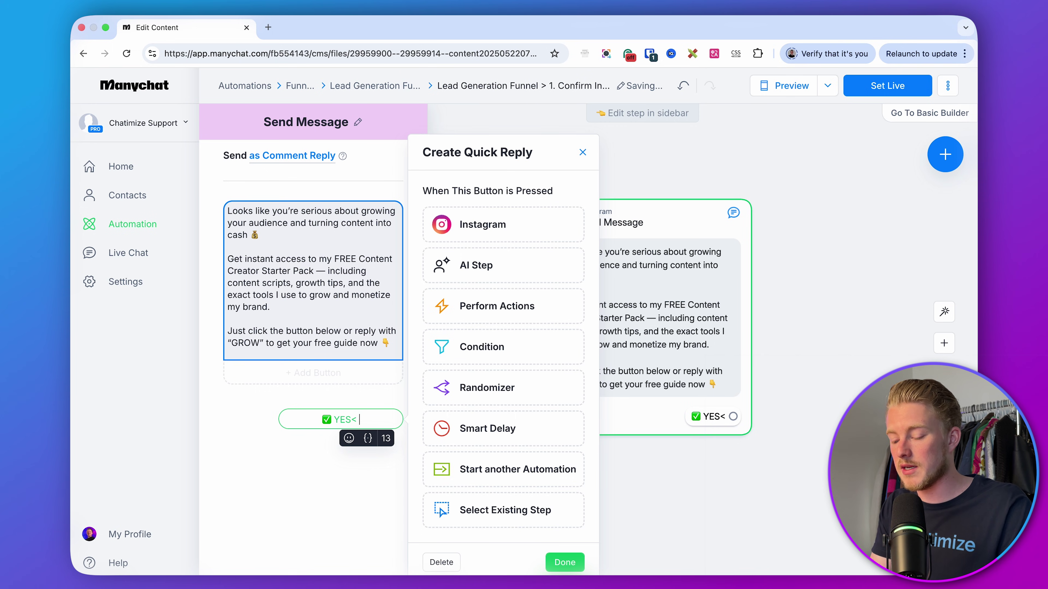
type(", send it over!")
left_click(565, 563)
left_click(688, 493)
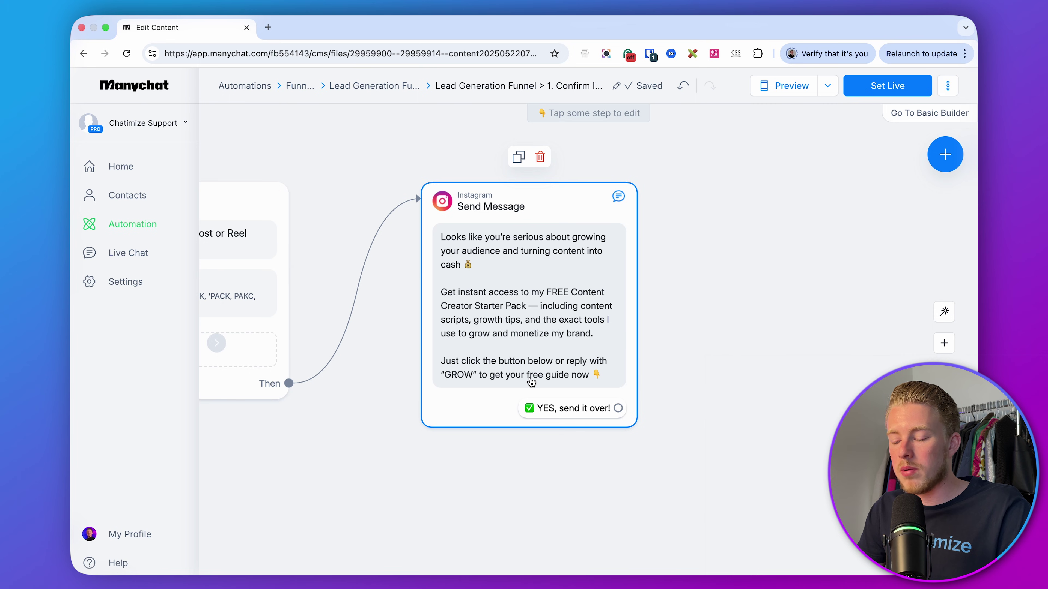
- Pan the flow canvas to reveal the trigger connection to the Send Message step
scroll(531, 382, "up", 3)
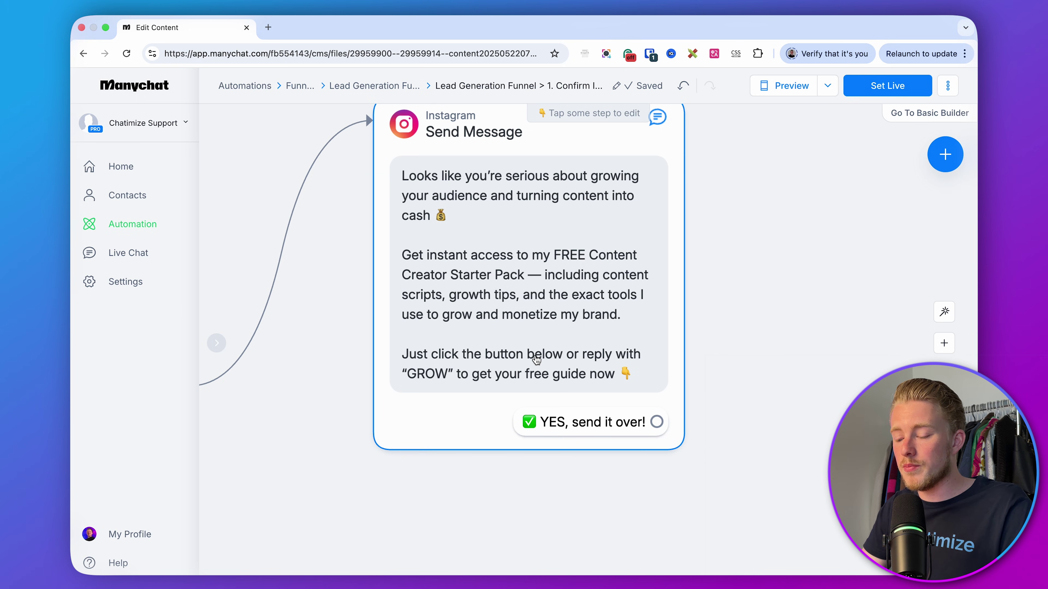
left_click_drag(346, 323, 396, 350)
- Open Automations in a new tab and go to the Funnels > Lead Generation Funnel folder
right_click(156, 234)
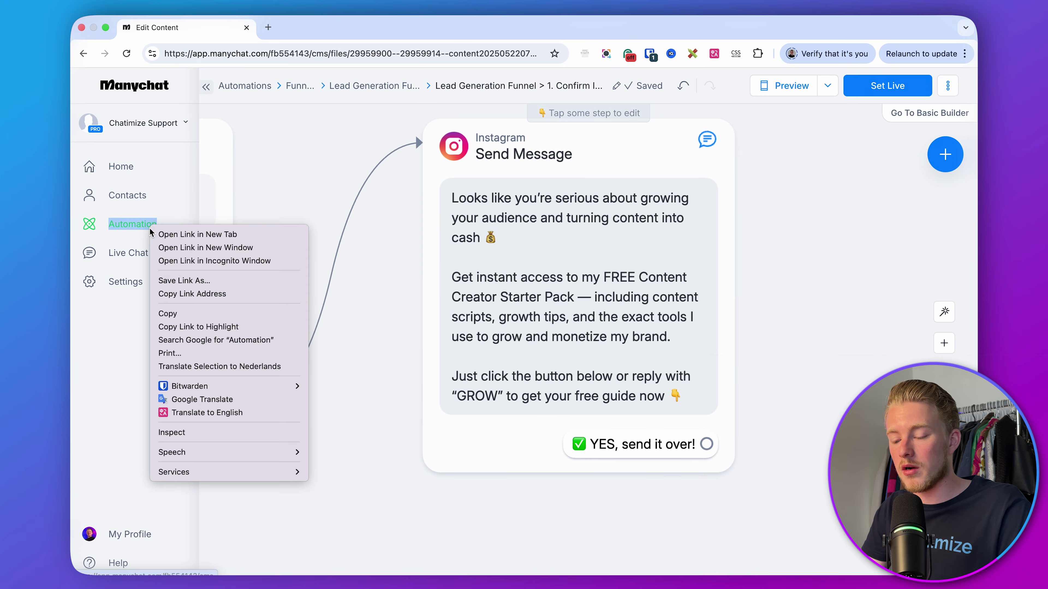
left_click(164, 233)
left_click(319, 29)
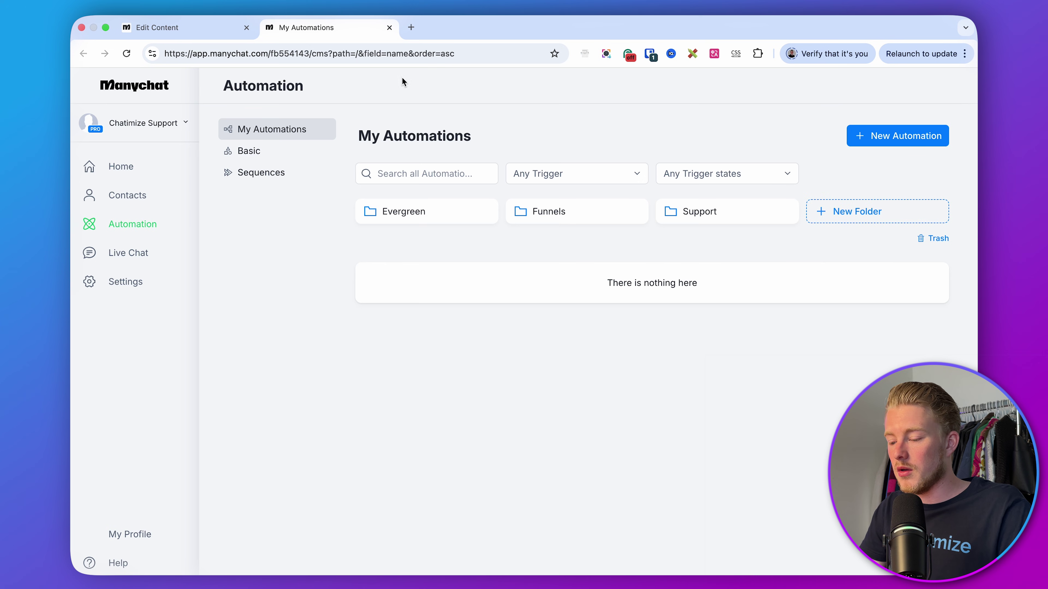
left_click(546, 220)
left_click(434, 213)
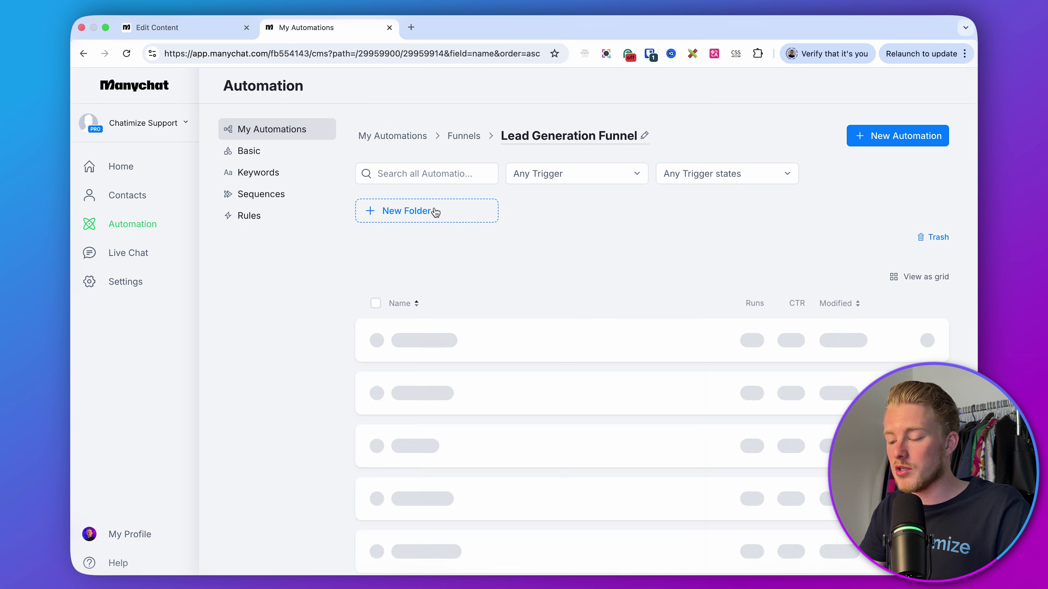
- Create a blank automation named 'Lead Generation Funnel > 2. Get Information'
left_click(861, 136)
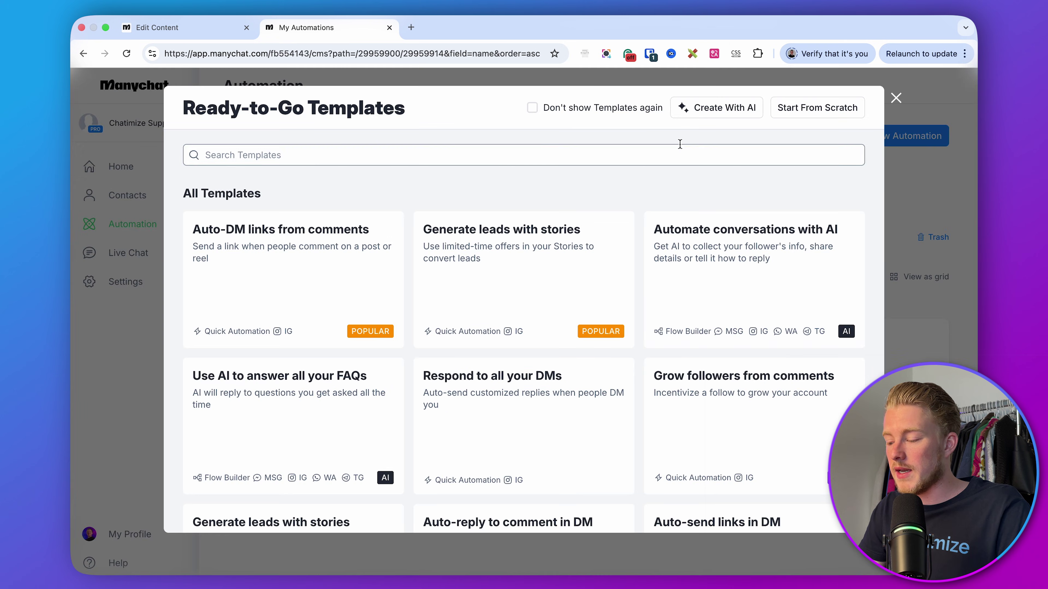
left_click(804, 108)
left_click(479, 88)
type("L")
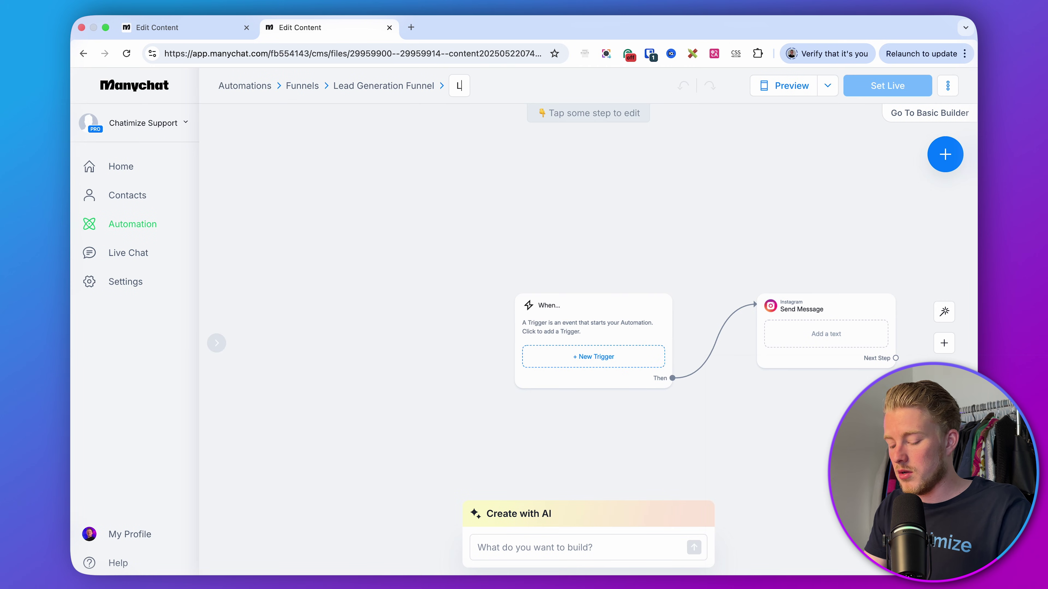
type("ead Generation Fu")
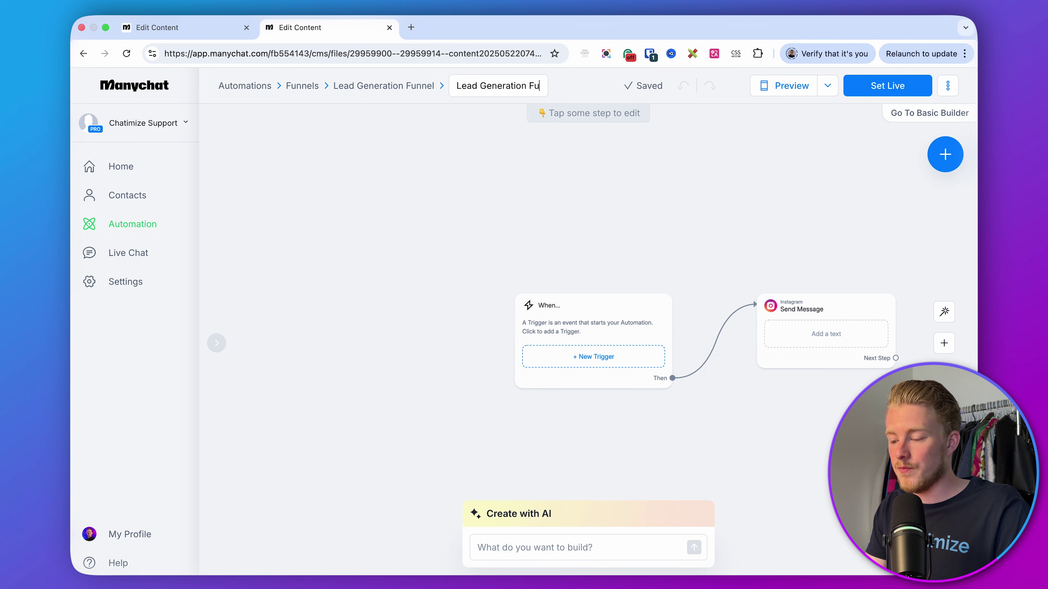
type("nnel > 2. Ge")
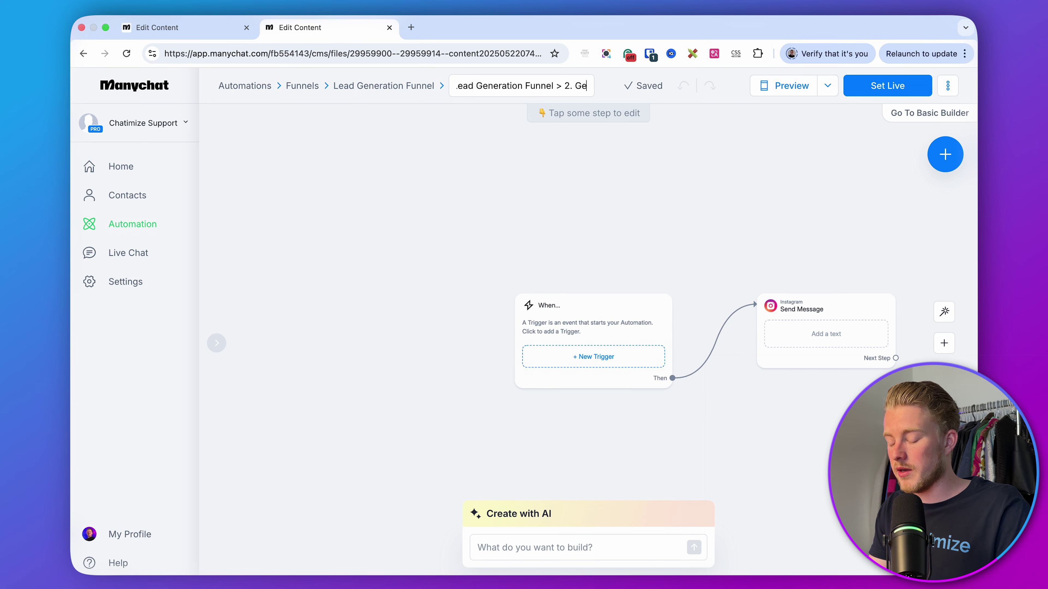
type("t Inof")
key("BackSpace")
key("BackSpace")
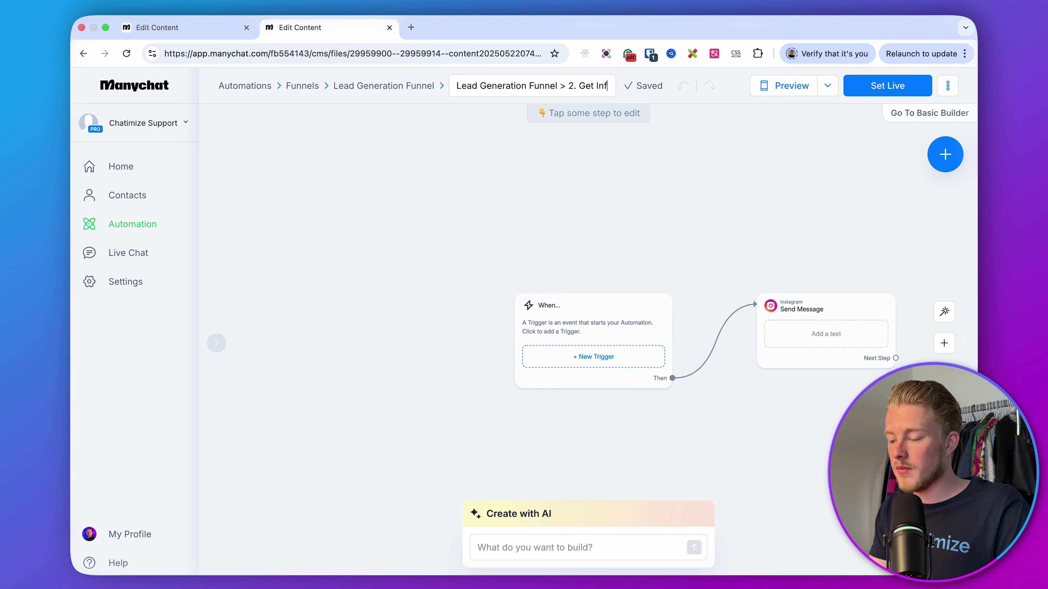
type("formation")
key("Return")
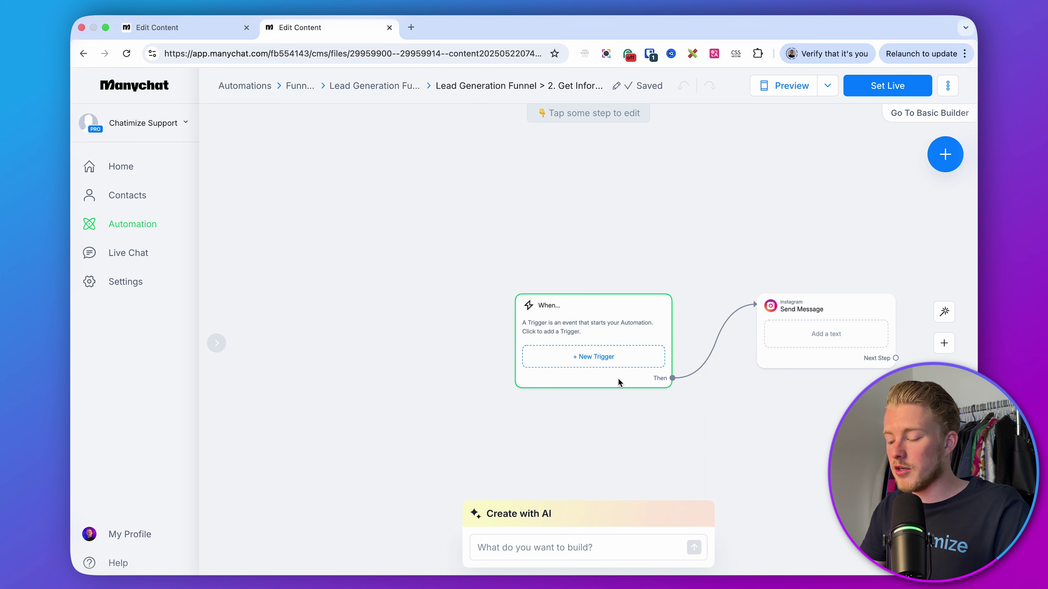
- Add a User sends a message trigger matching messages that begin with specific words
left_click(638, 420)
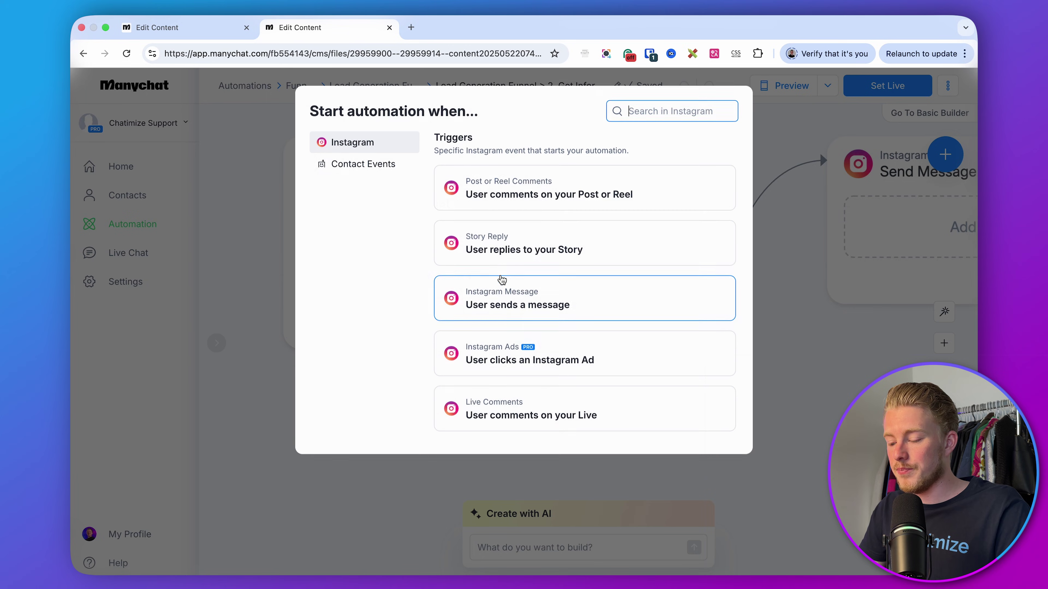
left_click(518, 292)
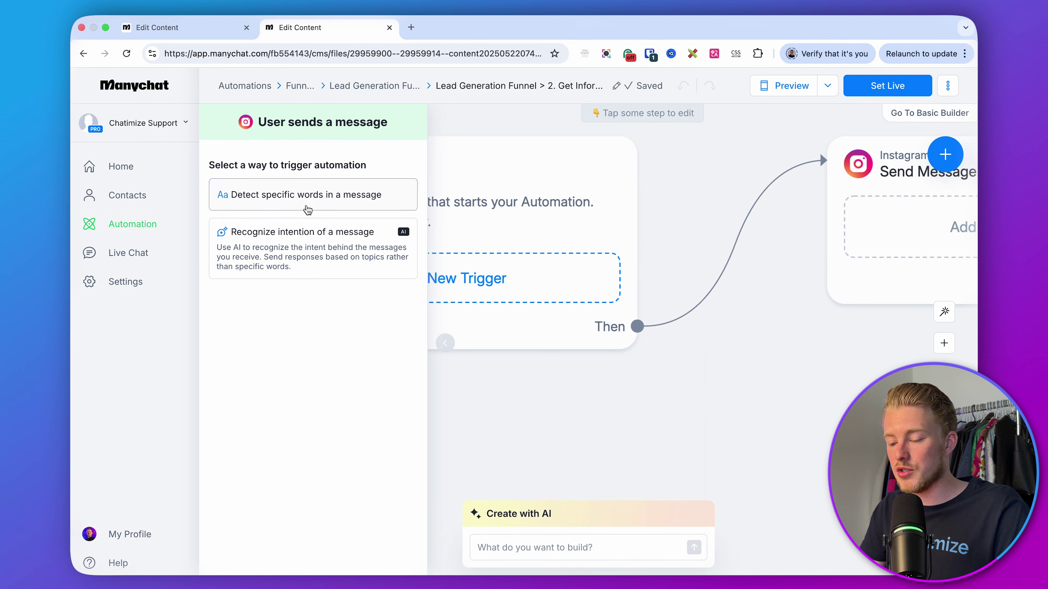
left_click(311, 207)
left_click(253, 173)
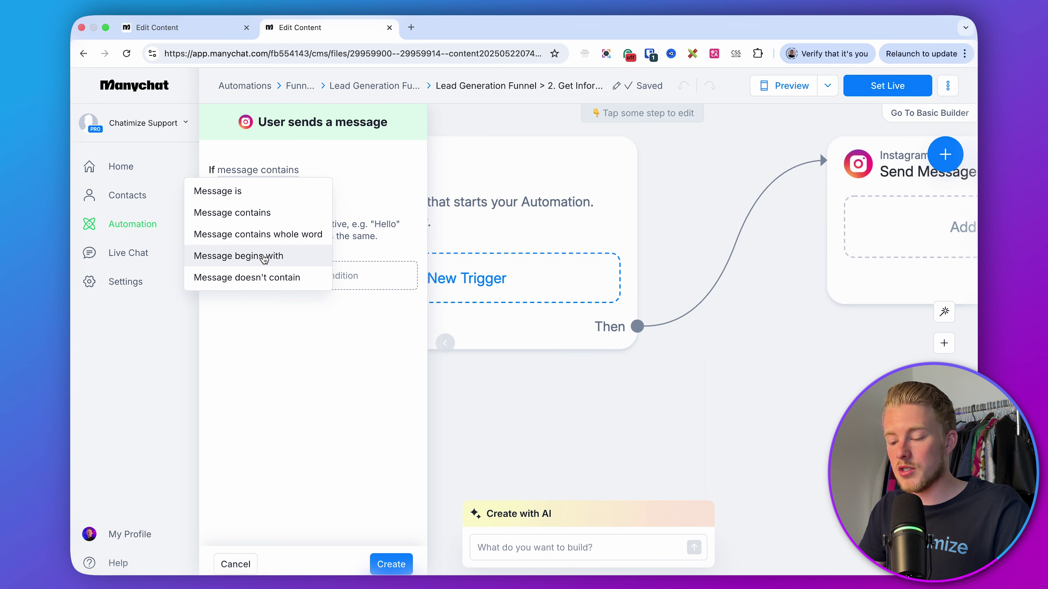
left_click(264, 255)
- Add the keywords GROW, "GROW, 'GROW and GRO and create the trigger
left_click(243, 196)
type("GROW")
key("Return")
left_click(309, 196)
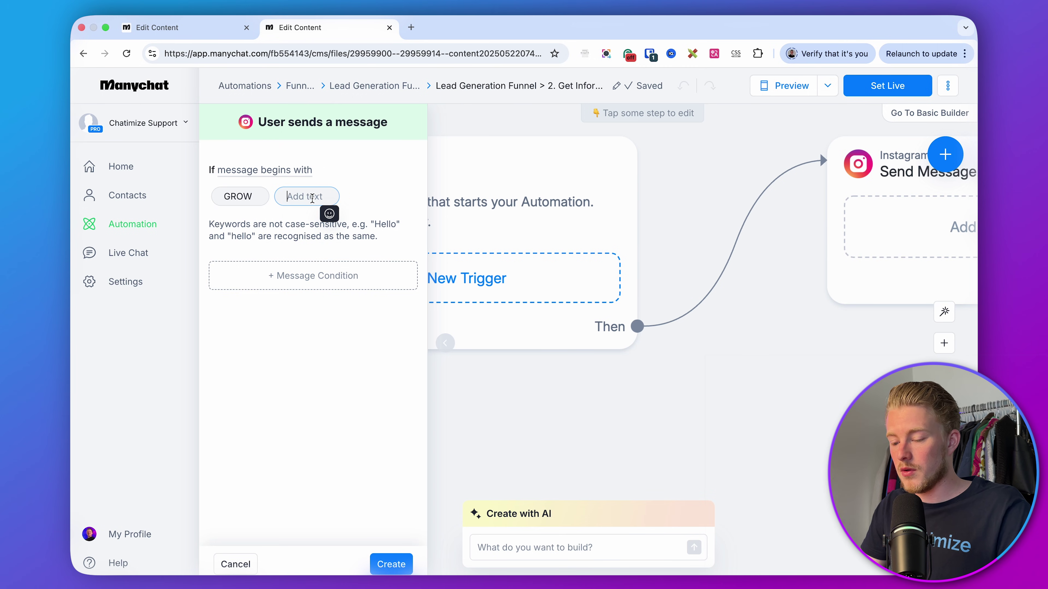
type("\"GEOW")
key("BackSpace")
key("BackSpace")
key("BackSpace")
type("ROW")
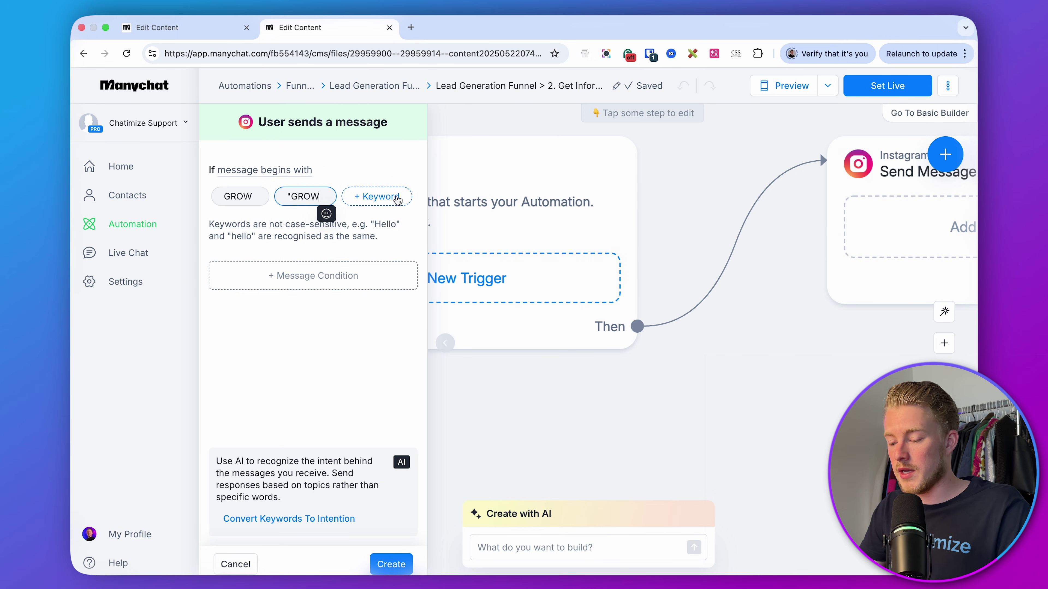
left_click(397, 199)
type("'GROW")
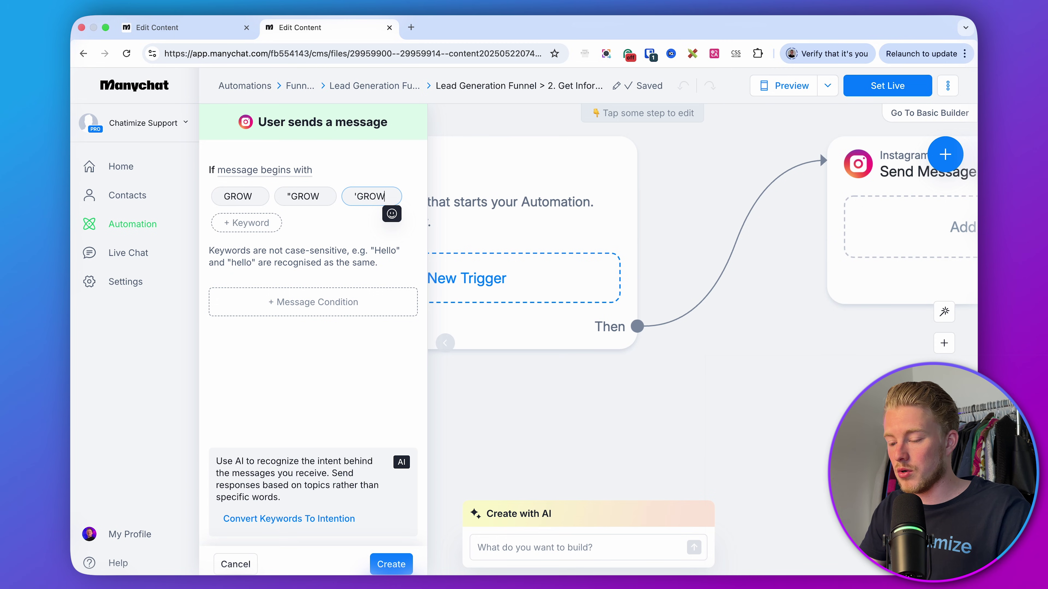
key("Return")
left_click(260, 223)
type("GRO")
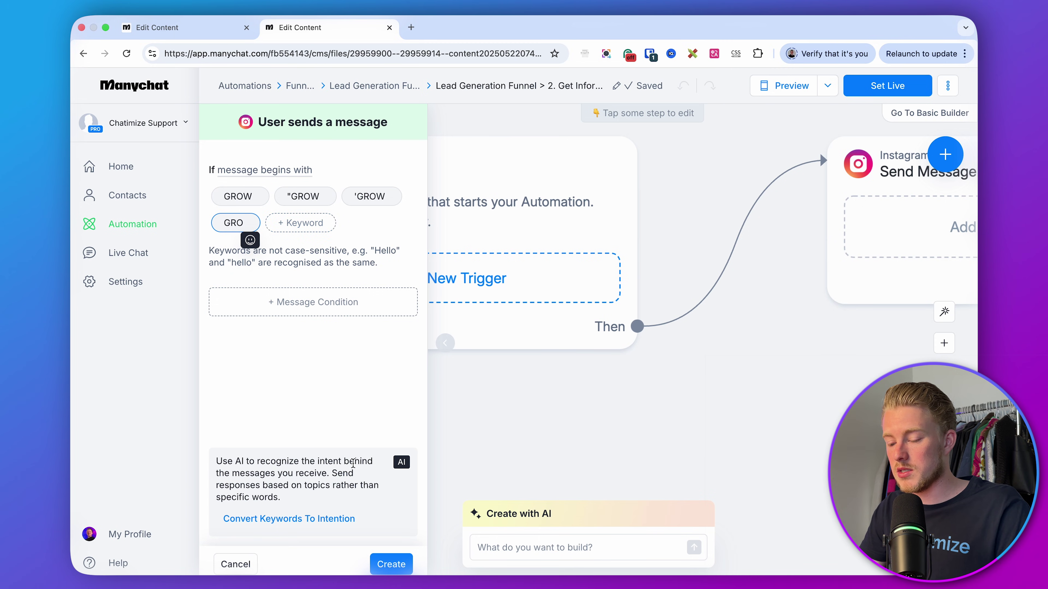
left_click(391, 564)
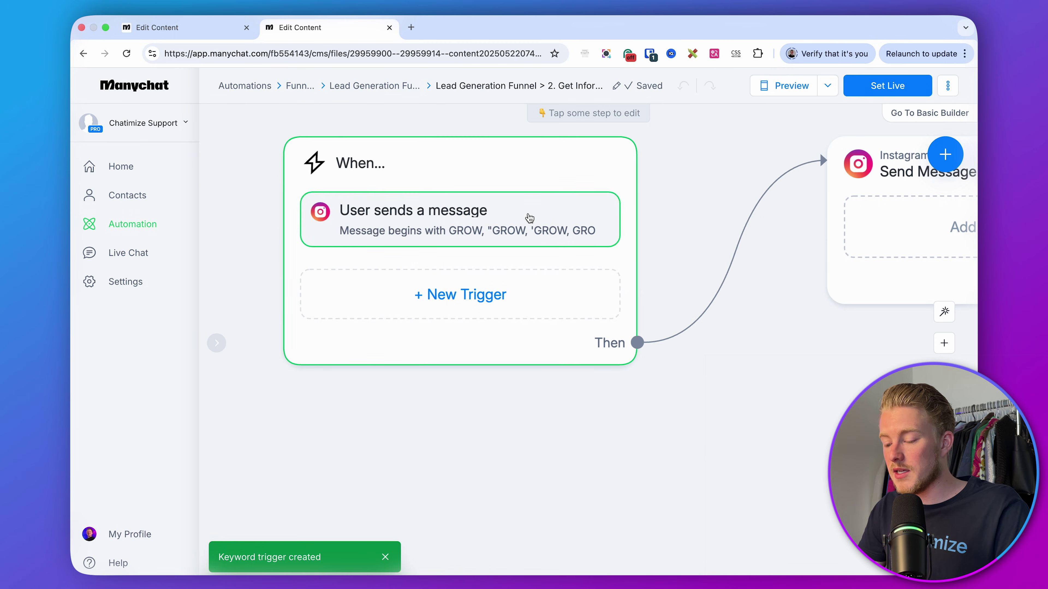
- Set the reply message to 'test.' and set the automation live
left_click(643, 260)
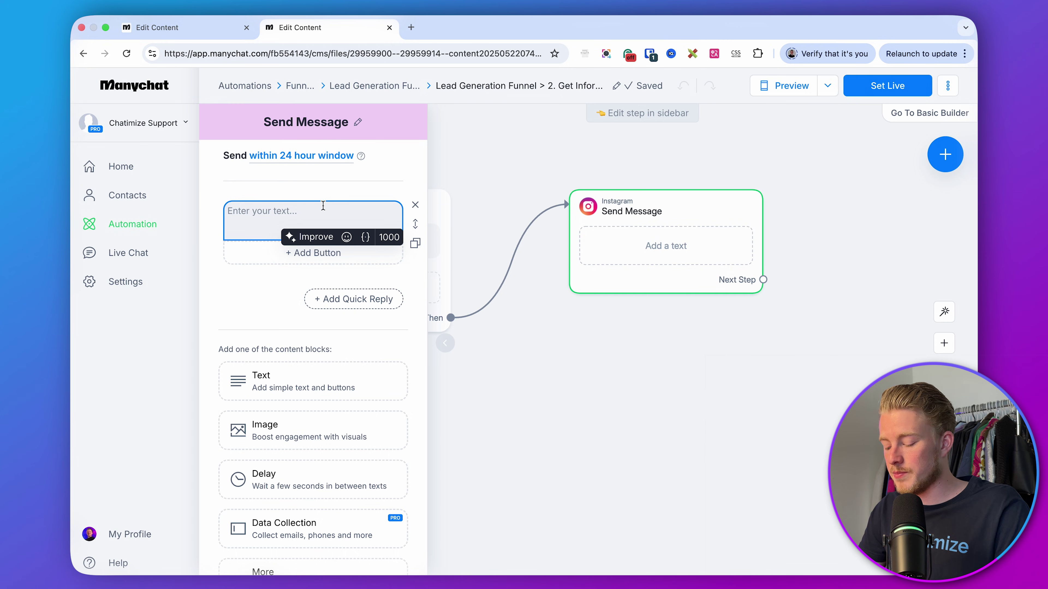
type("test.")
left_click(531, 343)
left_click(877, 89)
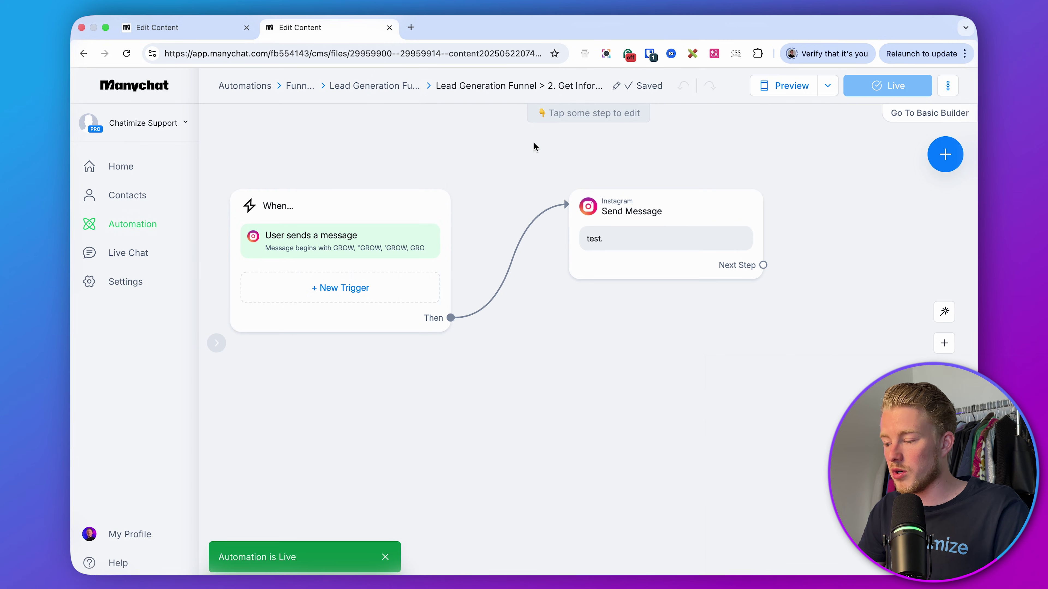
- Link the 'YES, send it over!' quick reply to start the 2. Get Information automation from Funnels > Lead Generation Funnel
left_click(202, 27)
scroll(802, 307, "right", 5)
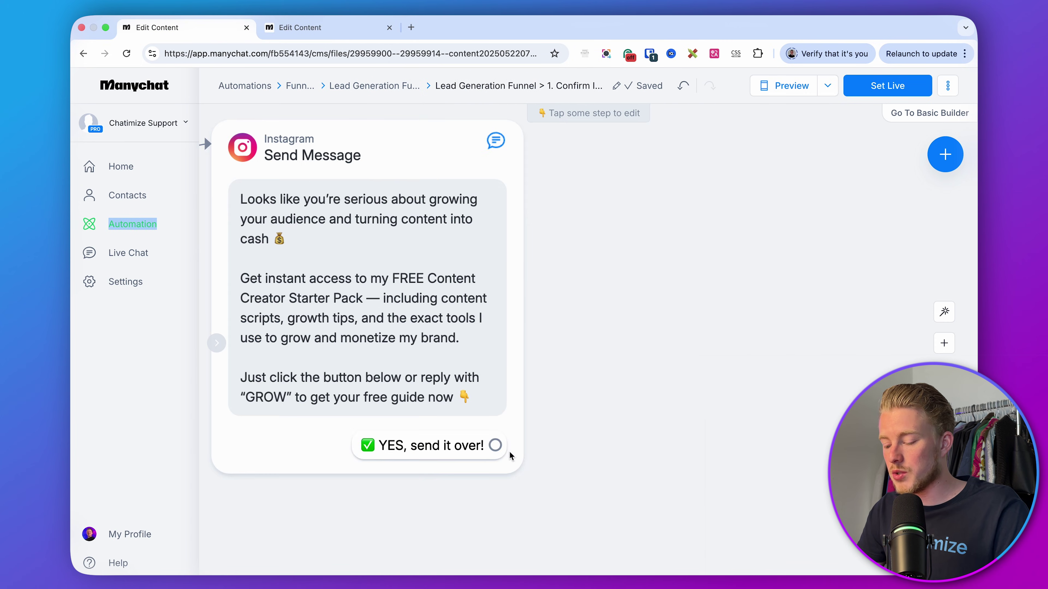
left_click_drag(494, 450, 631, 136)
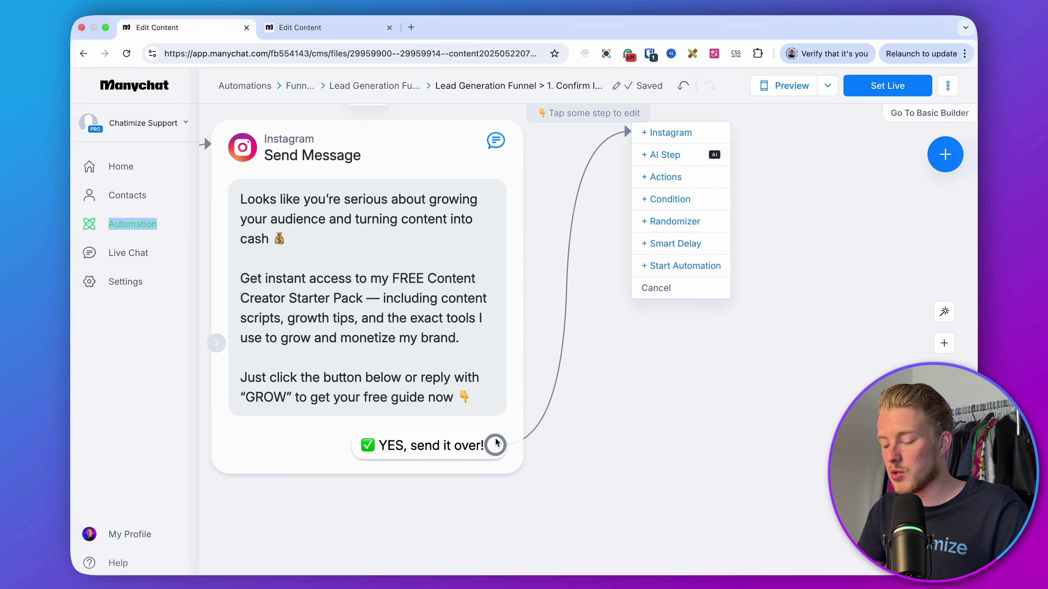
left_click(679, 266)
left_click(335, 200)
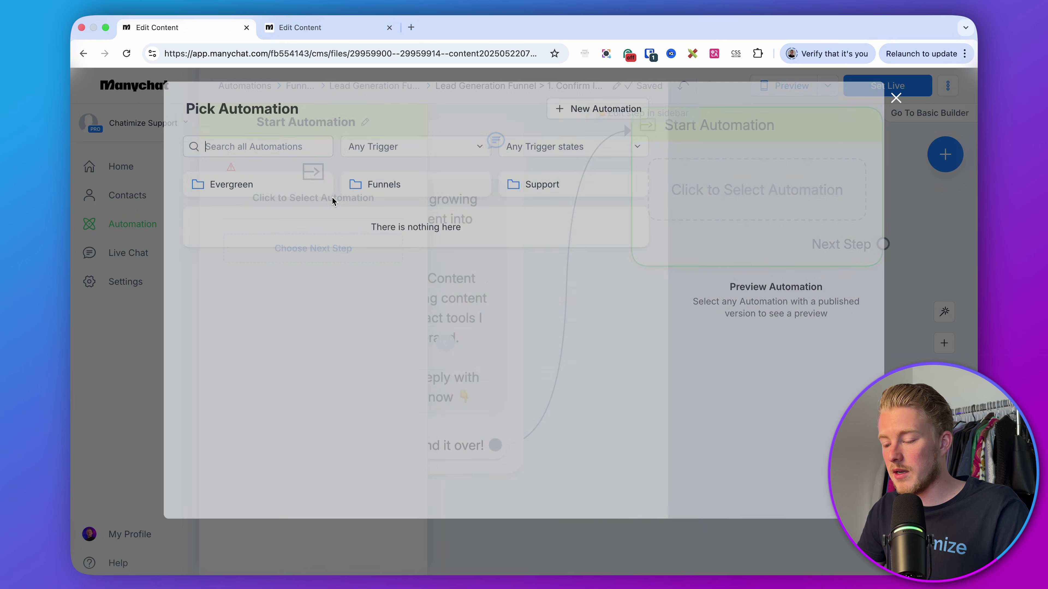
left_click(434, 199)
left_click(301, 189)
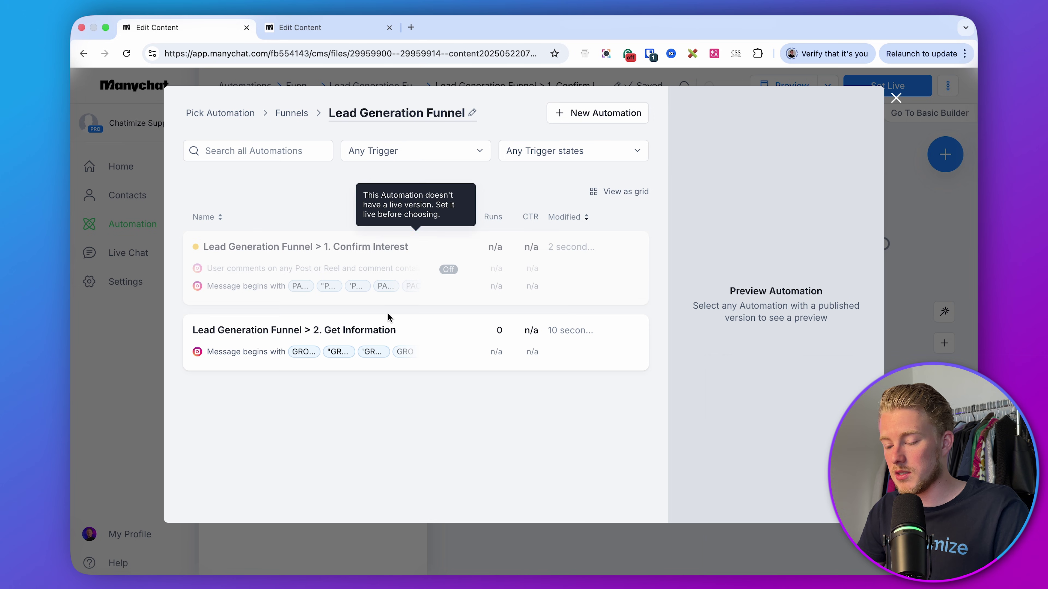
left_click(394, 330)
left_click(719, 499)
left_click(720, 501)
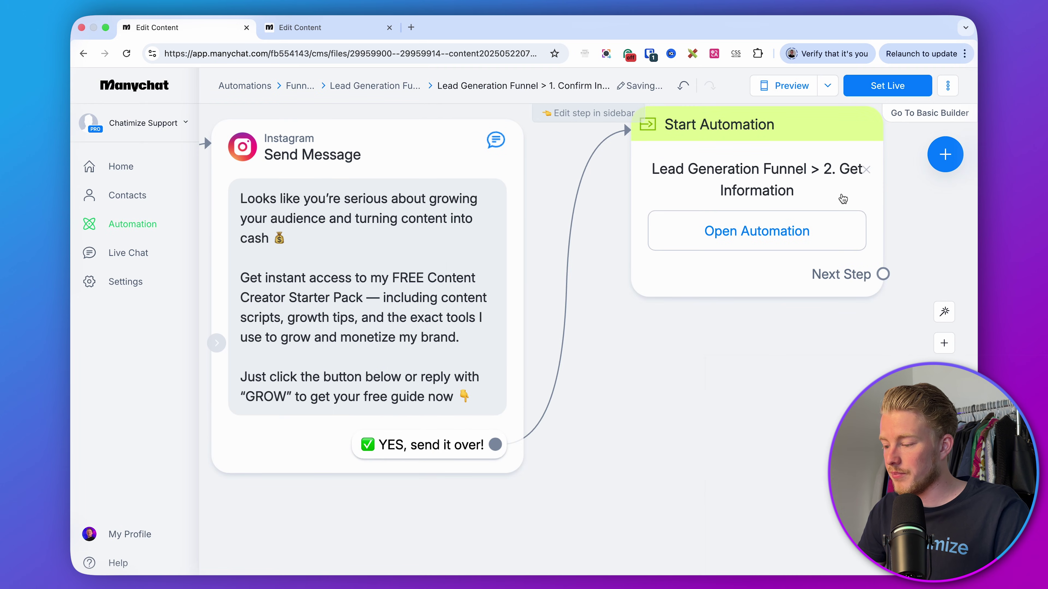
- Set the Confirm Interest automation live and return to the Get Information automation
left_click(887, 85)
scroll(742, 359, "up", 1)
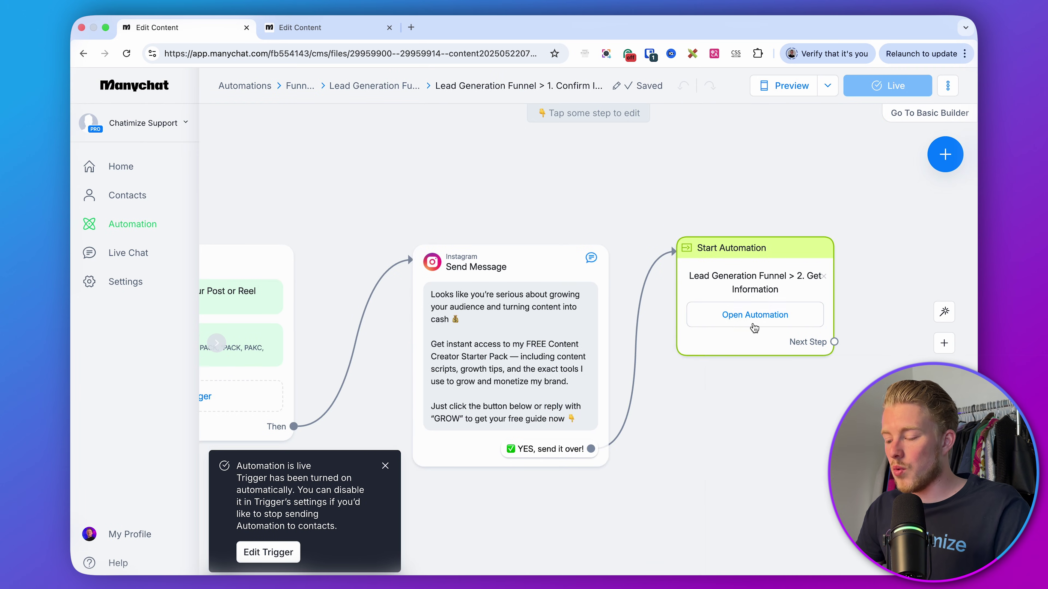
scroll(751, 392, "left", 3)
left_click(642, 454)
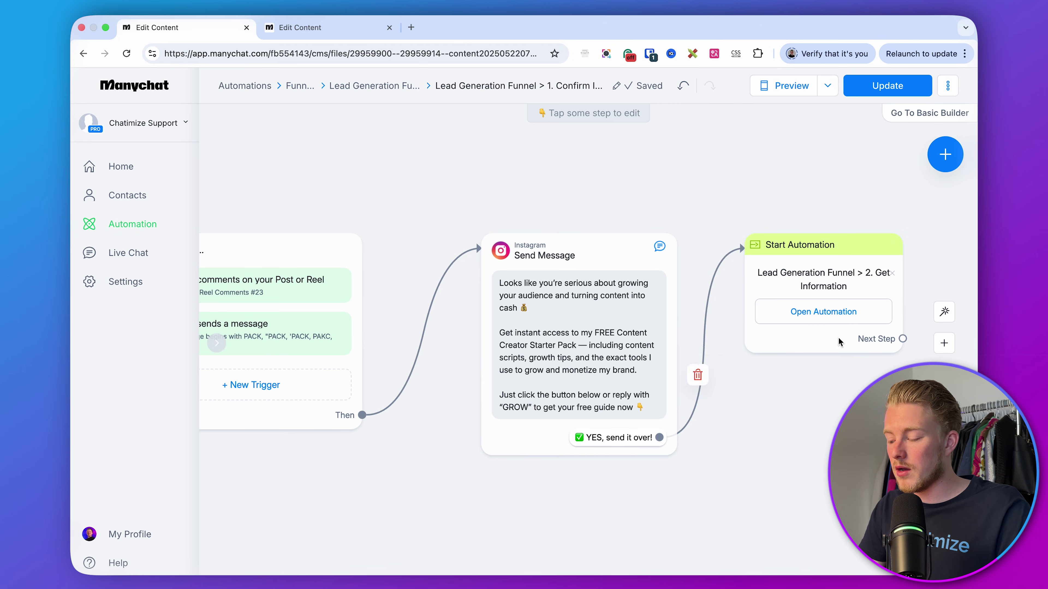
scroll(608, 452, "up", 3)
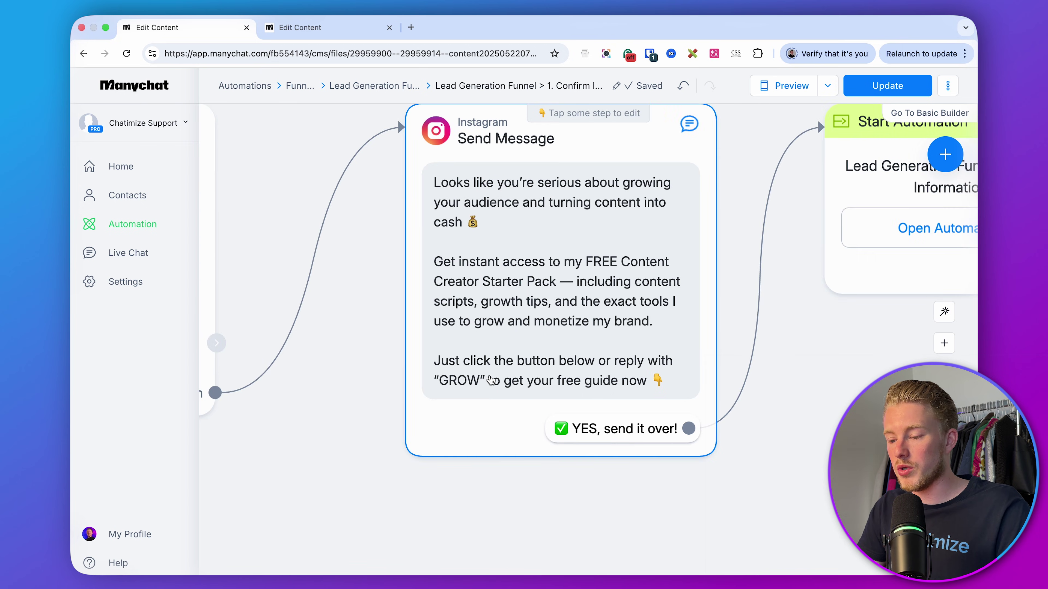
left_click(317, 27)
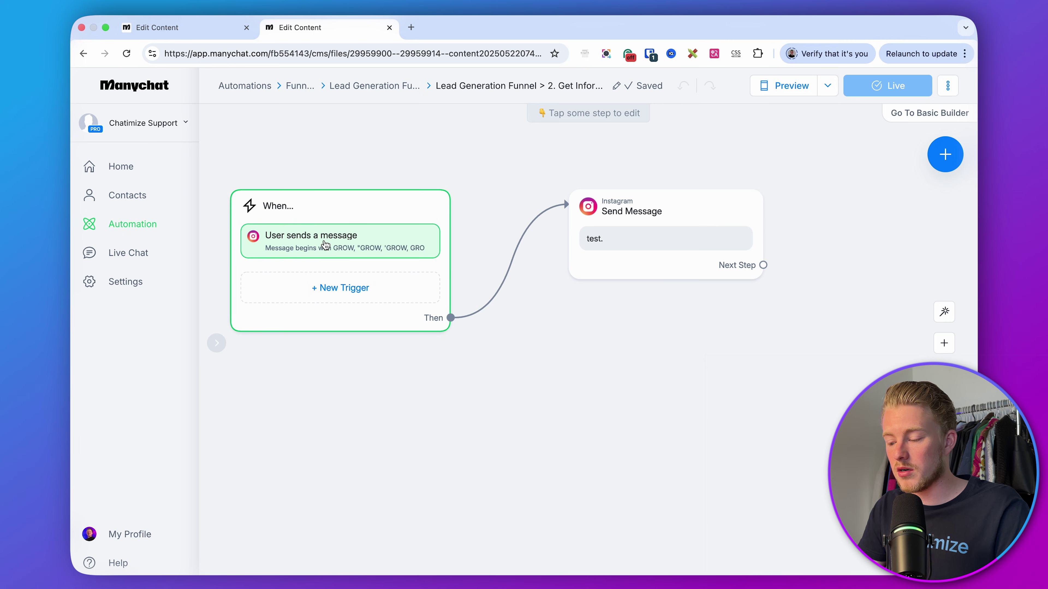
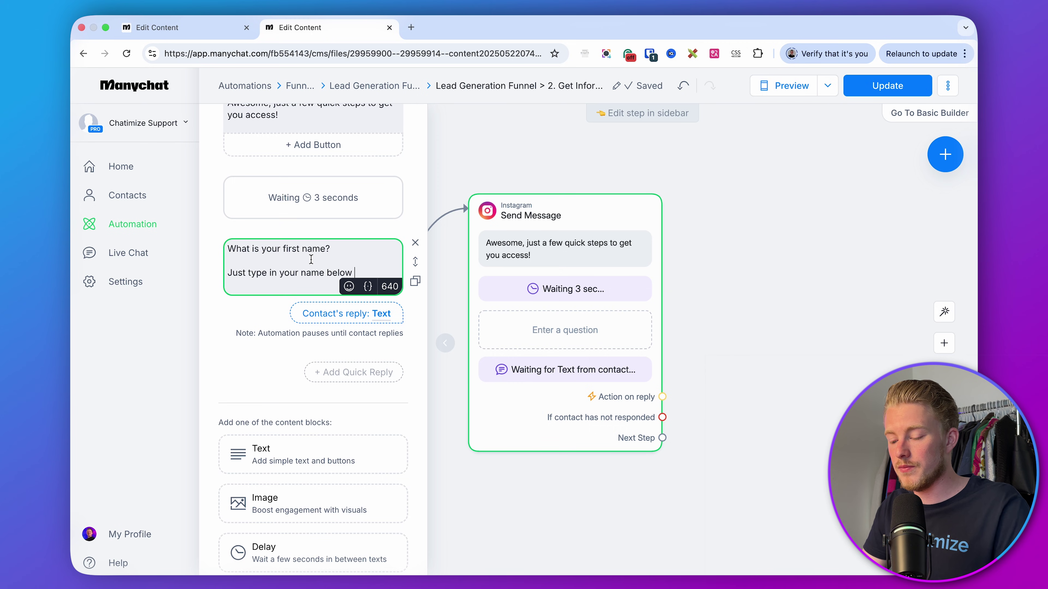
- End the name prompt with a 👇 emoji and save the reply as First name
left_click(349, 287)
left_click(260, 382)
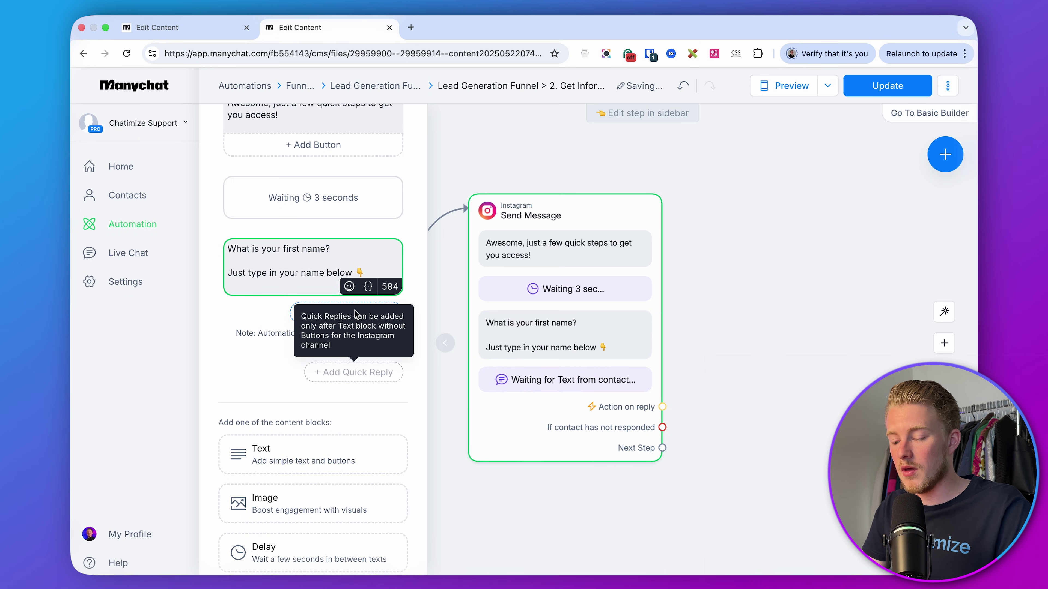
left_click(327, 315)
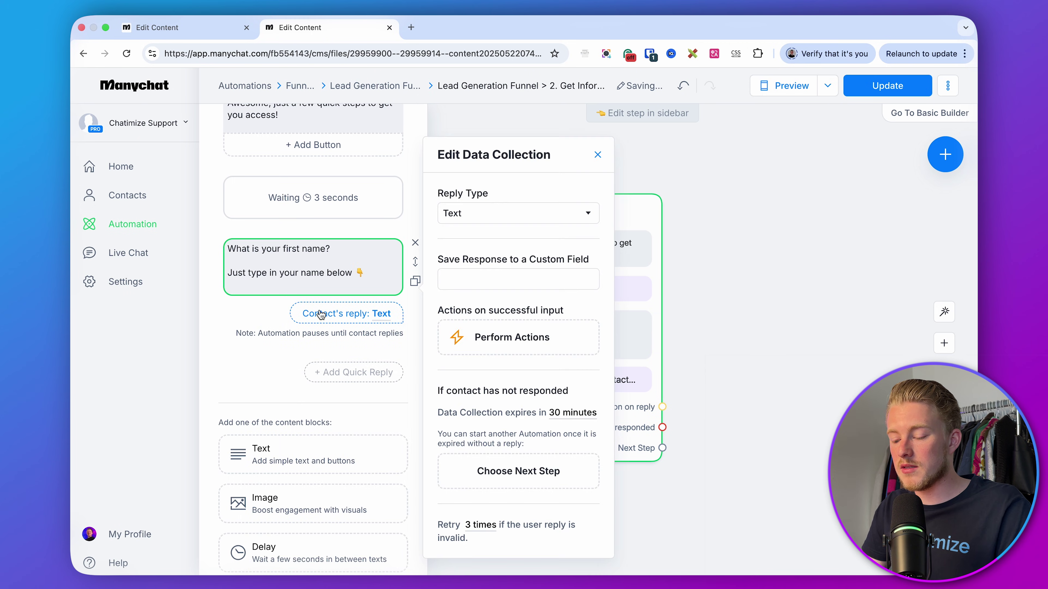
left_click(477, 214)
left_click(508, 347)
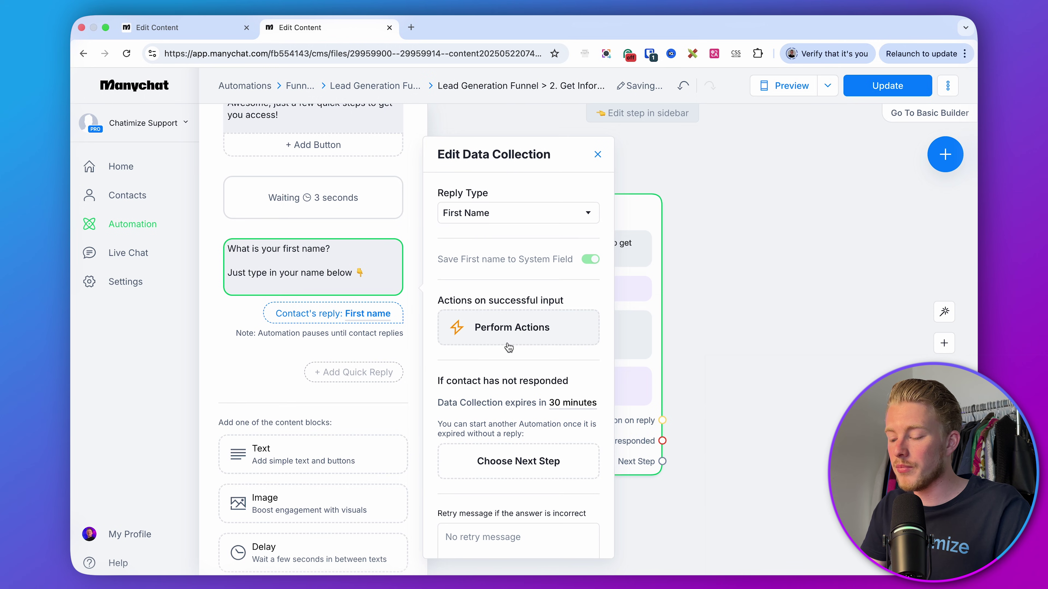
- Change the reply expiry from 30 minutes to 23 hours
scroll(533, 295, "down", 5)
left_click_drag(444, 305, 509, 305)
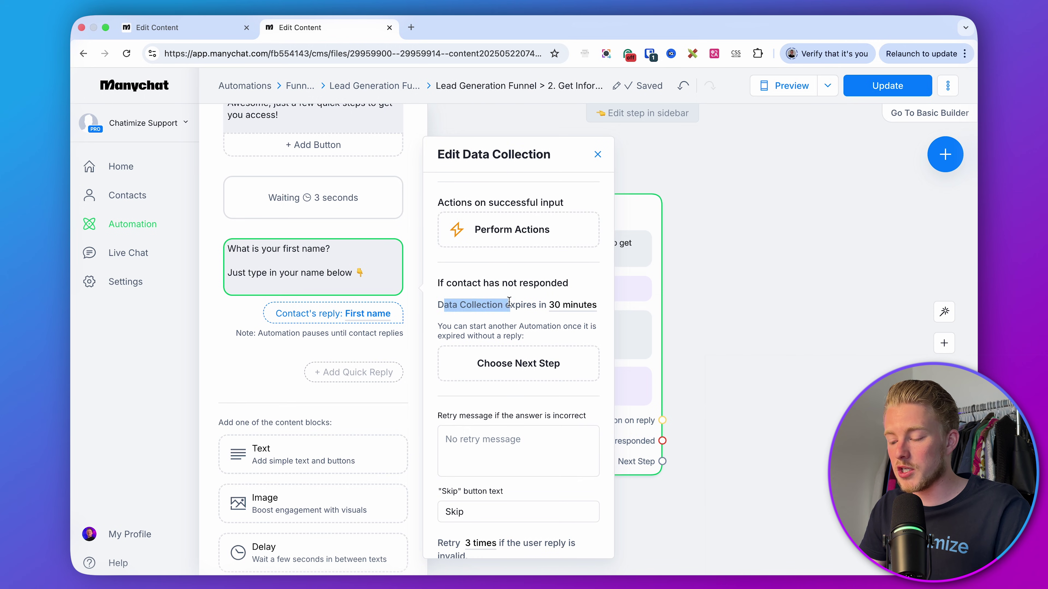
left_click(571, 306)
double_click(511, 342)
type("23")
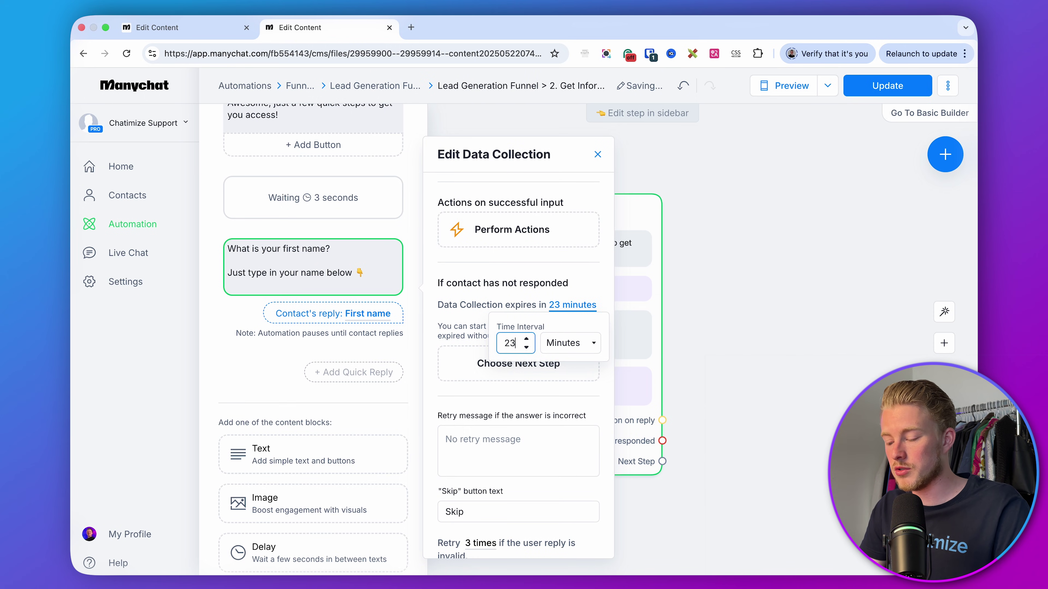
left_click(556, 347)
left_click(561, 356)
left_click(508, 277)
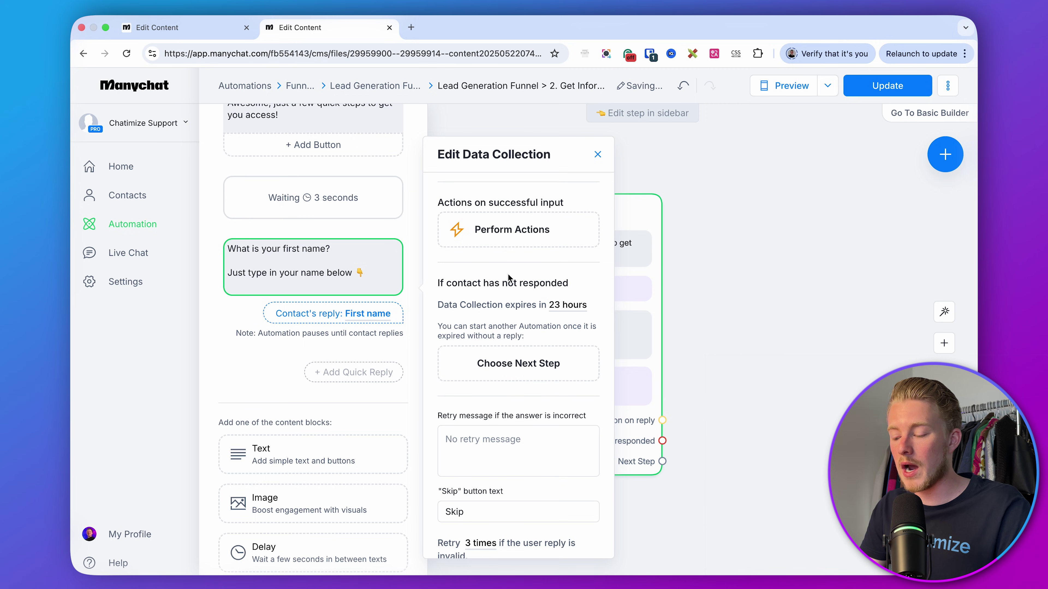
- Delete the Skip button text and close the reply settings
scroll(506, 433, "down", 1)
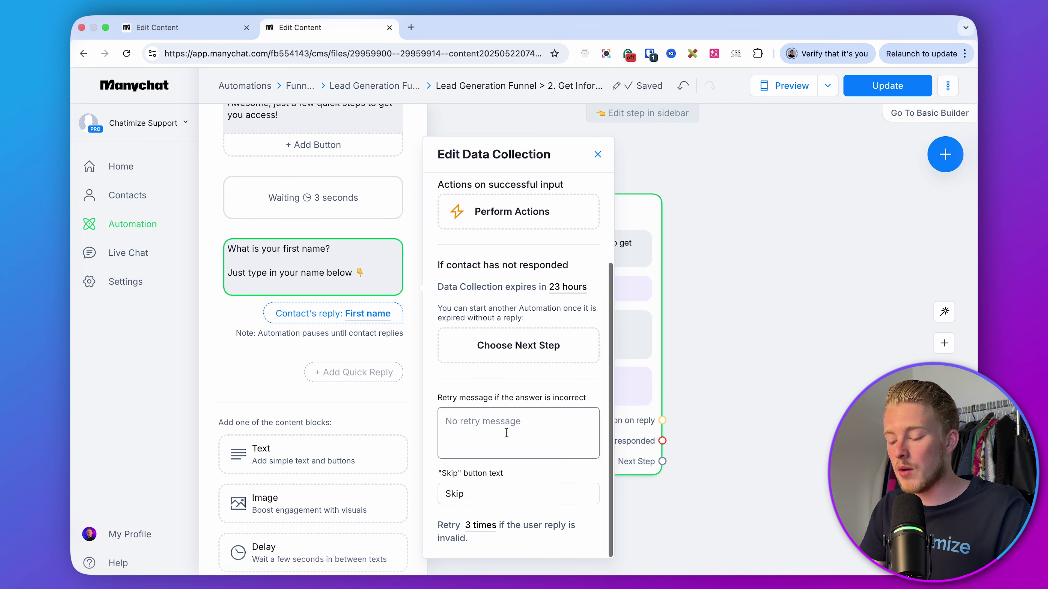
left_click(484, 492)
double_click(483, 490)
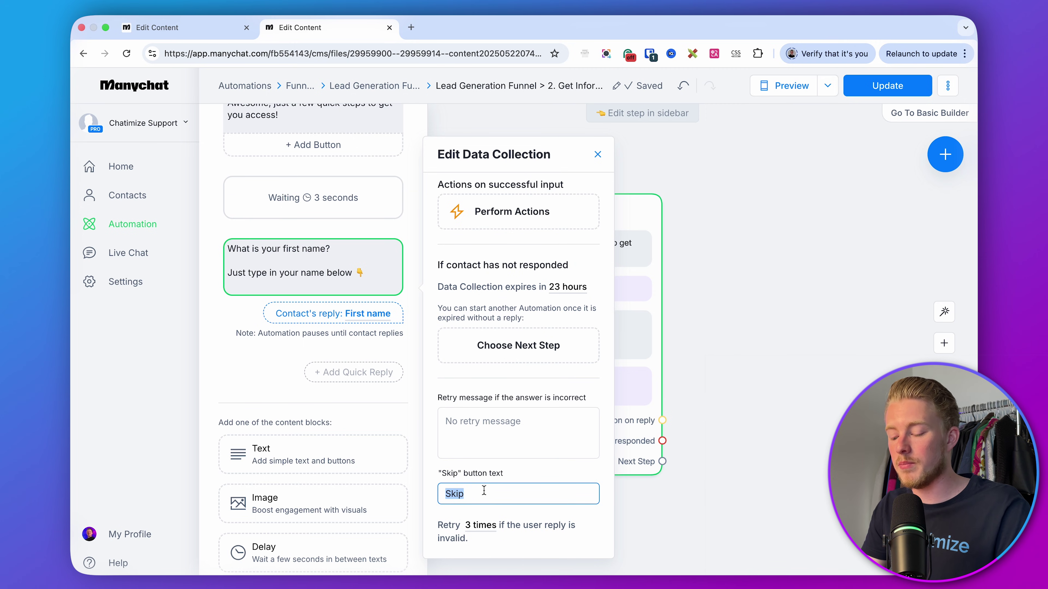
key("BackSpace")
left_click(727, 533)
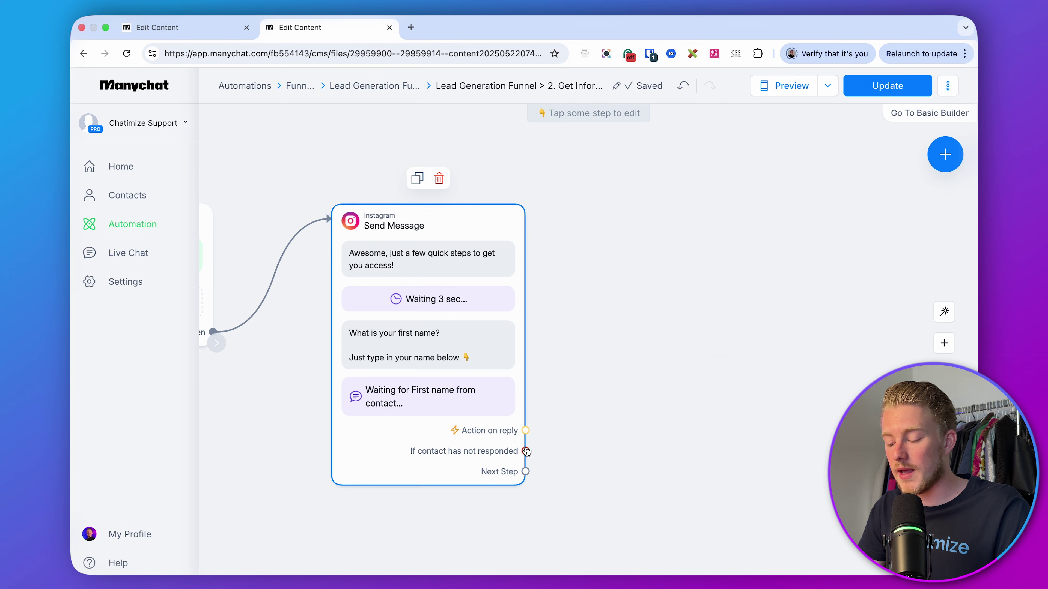
- Add an Instagram message after Next Step saying 'Nice to meet you, {First Name}!' plus a 3-second delay
left_click_drag(526, 471, 619, 225)
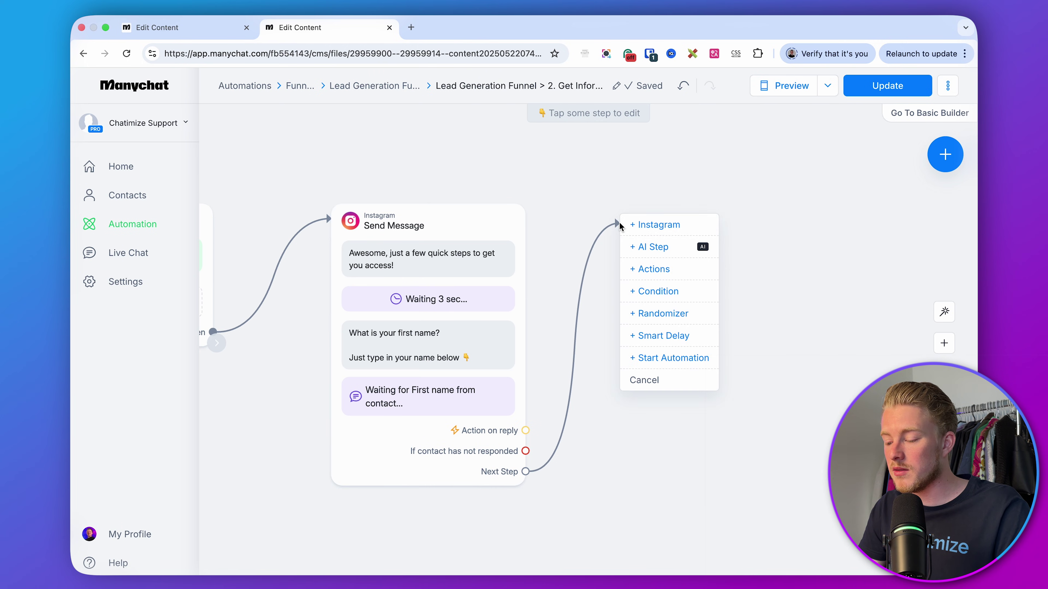
left_click(637, 224)
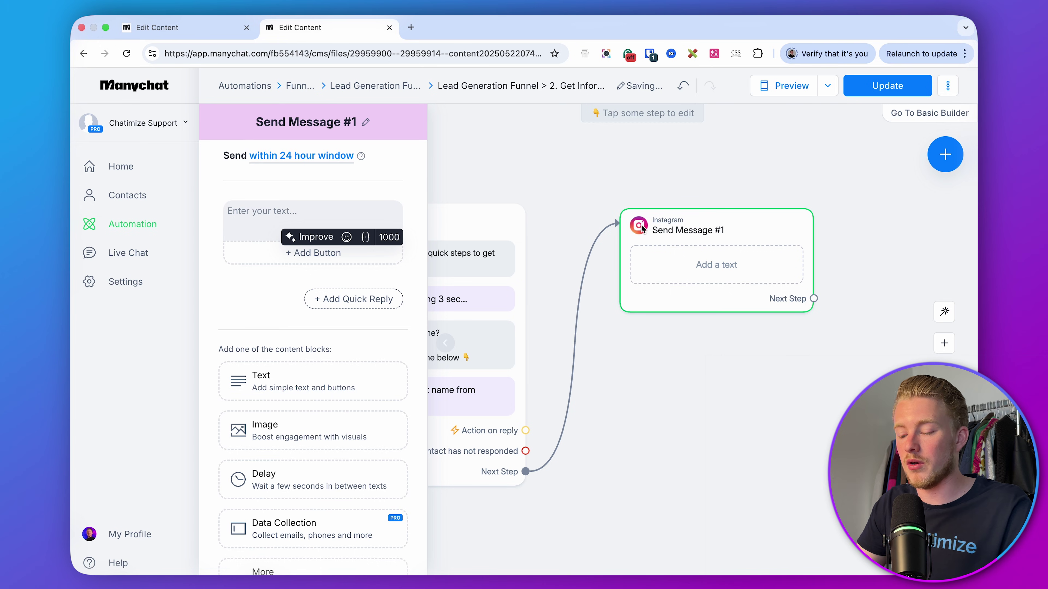
type("Nice to meet you, ")
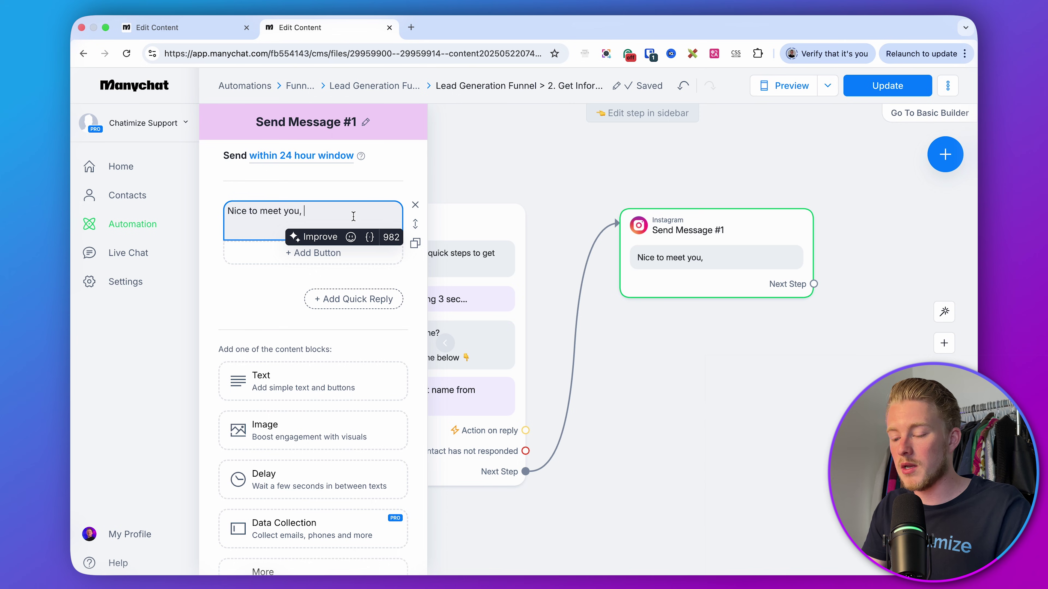
type("{")
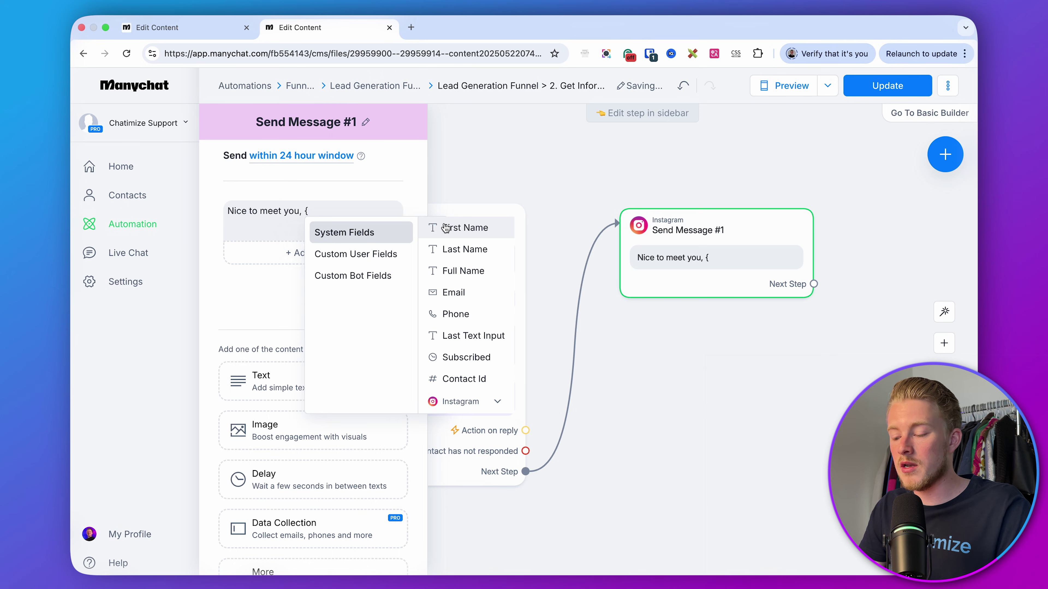
left_click(434, 226)
left_click(224, 324)
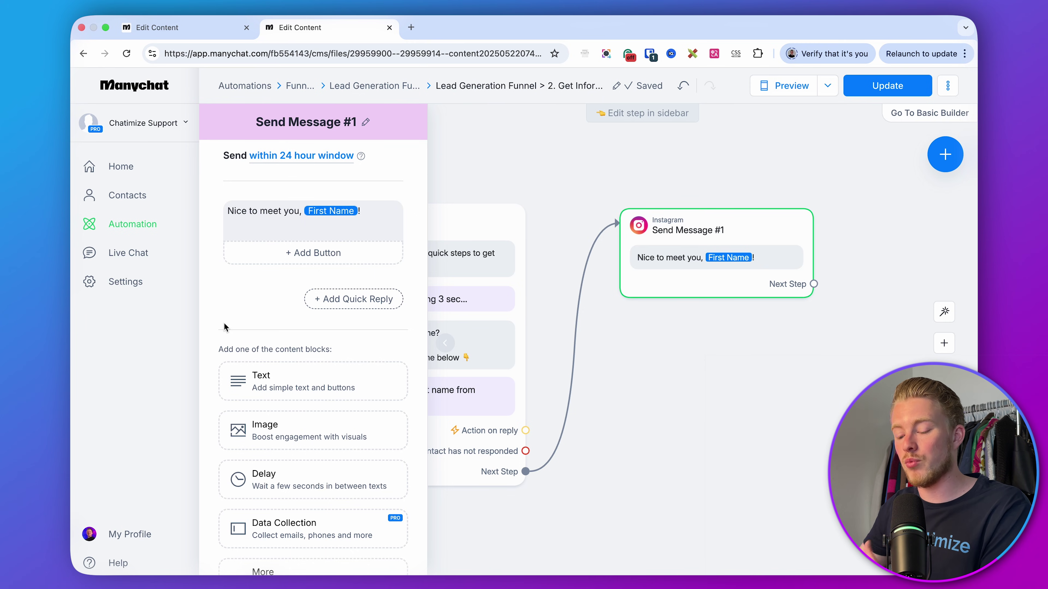
left_click(307, 478)
scroll(287, 405, "down", 2)
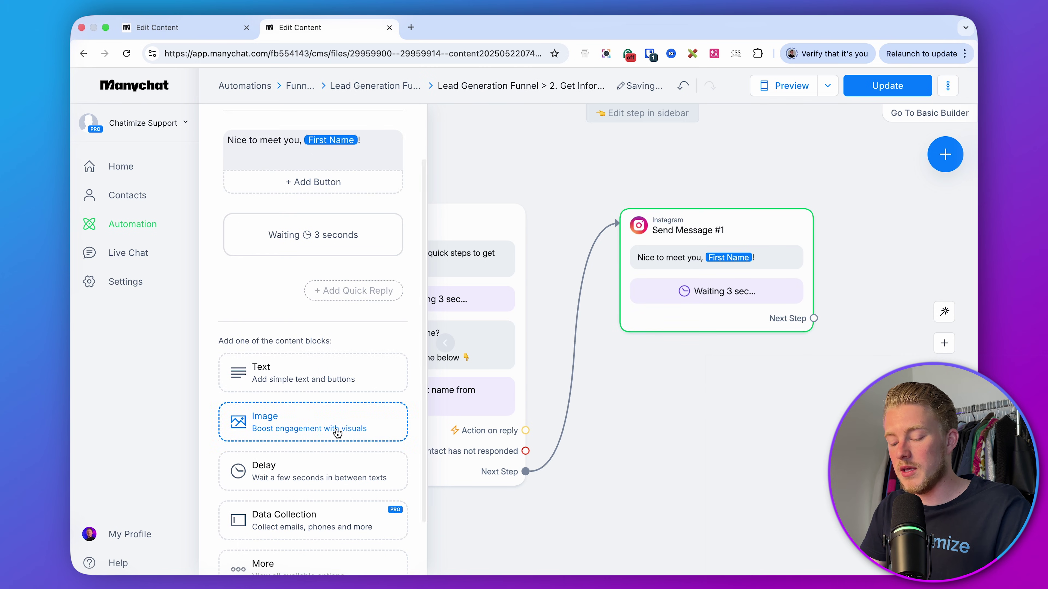
- Add a data-collection question with the pasted email-pack text and 'Just type in your email below 👇'
scroll(337, 433, "down", 2)
left_click(305, 437)
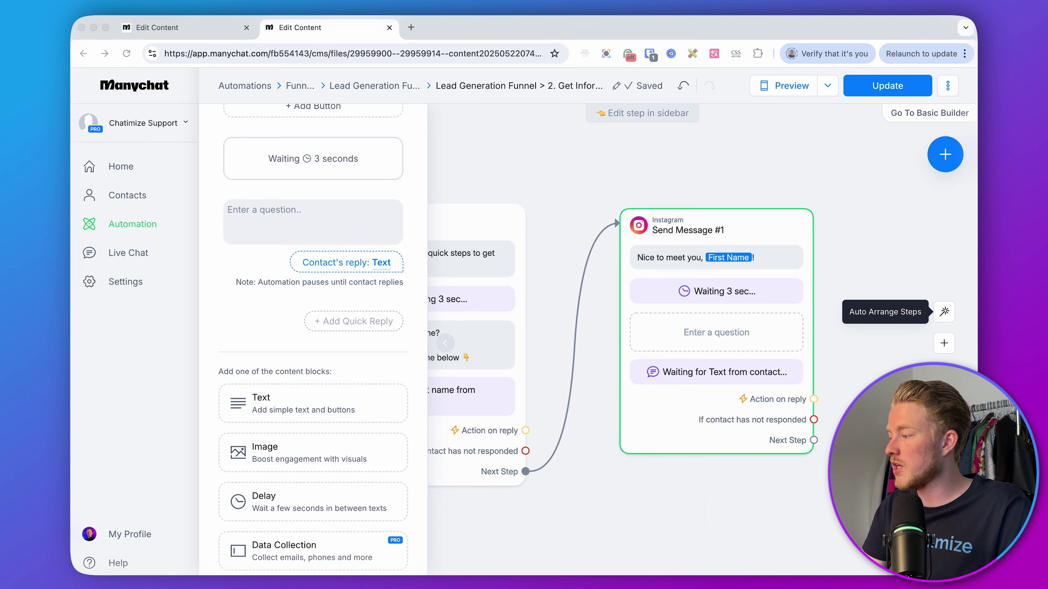
left_click(390, 233)
type("And on what email do you want to receive your pack?")
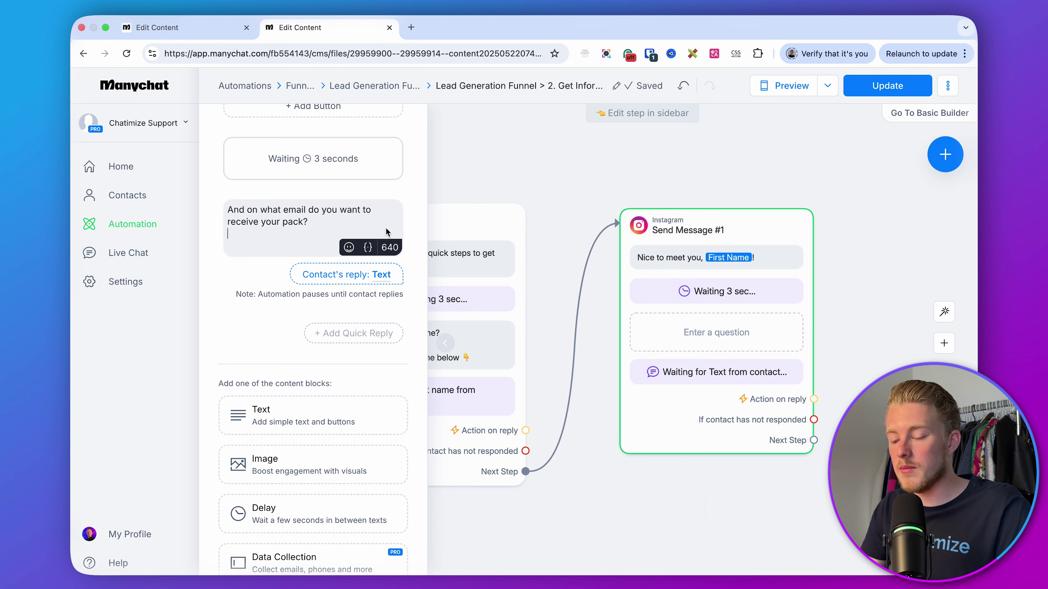
key("Return")
type("J")
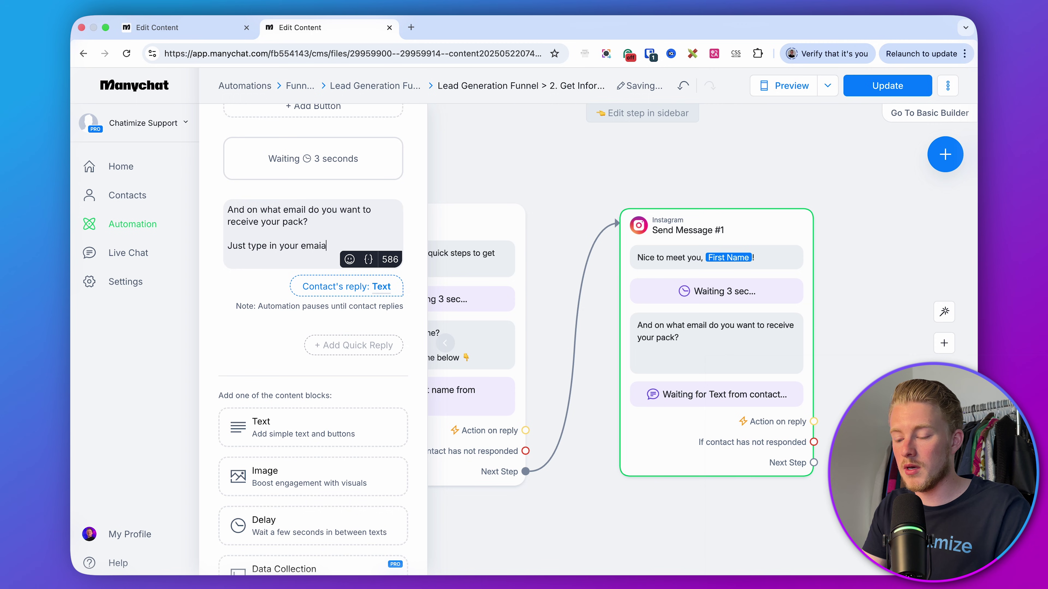
type("ust type in your emaia")
key("BackSpace")
key("BackSpace")
type("il below")
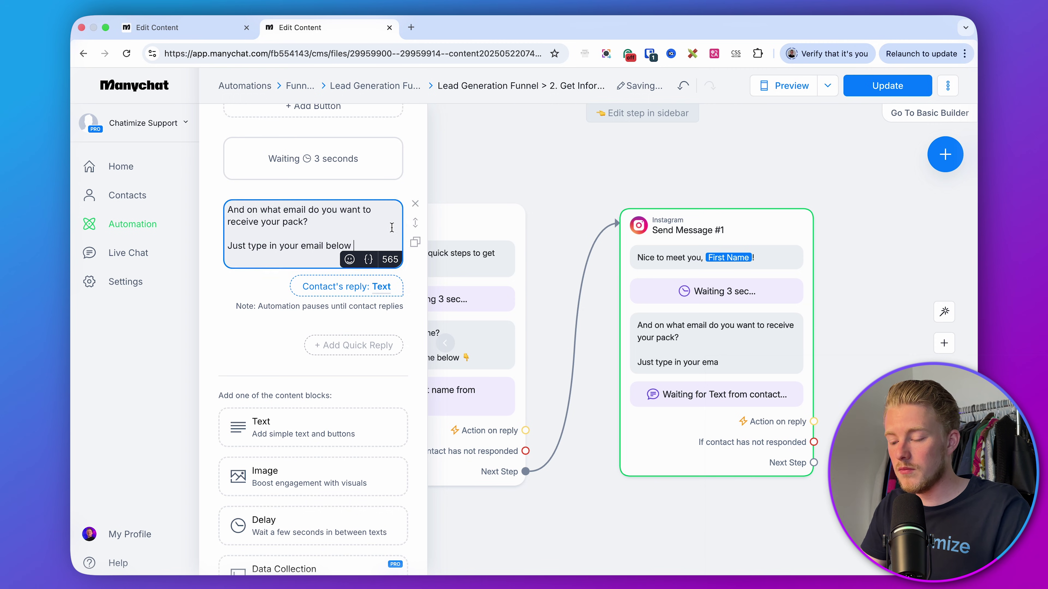
left_click(350, 259)
left_click(262, 355)
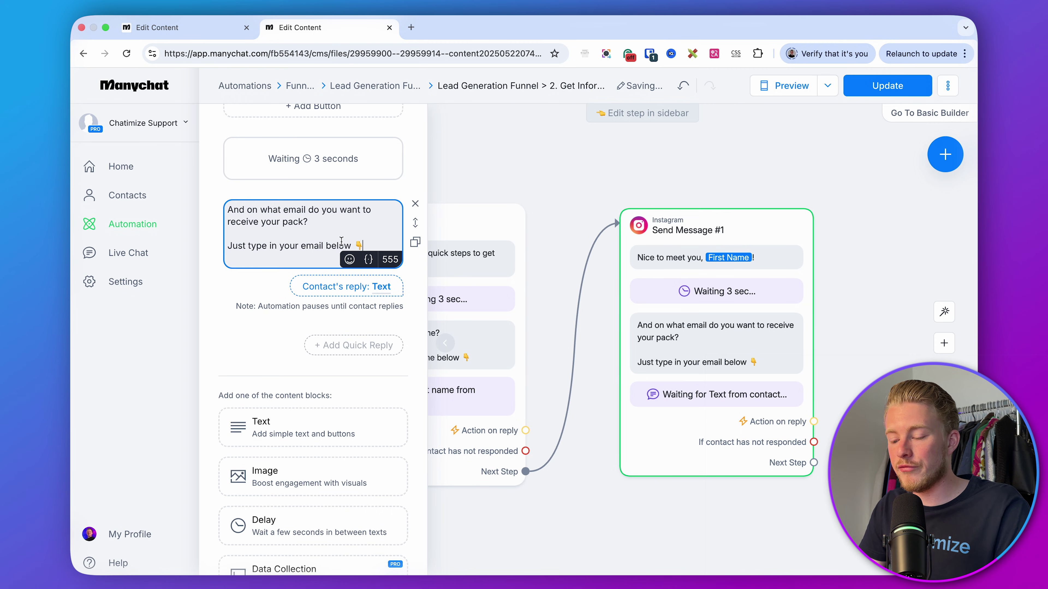
triple_click(293, 222)
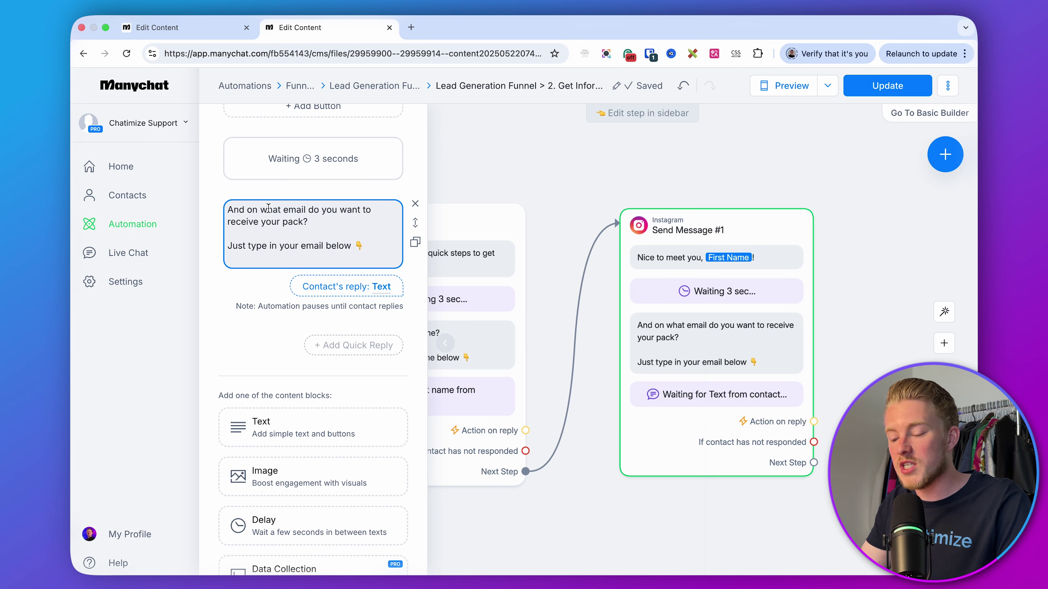
- Set the email question's reply type to Email
left_click(336, 289)
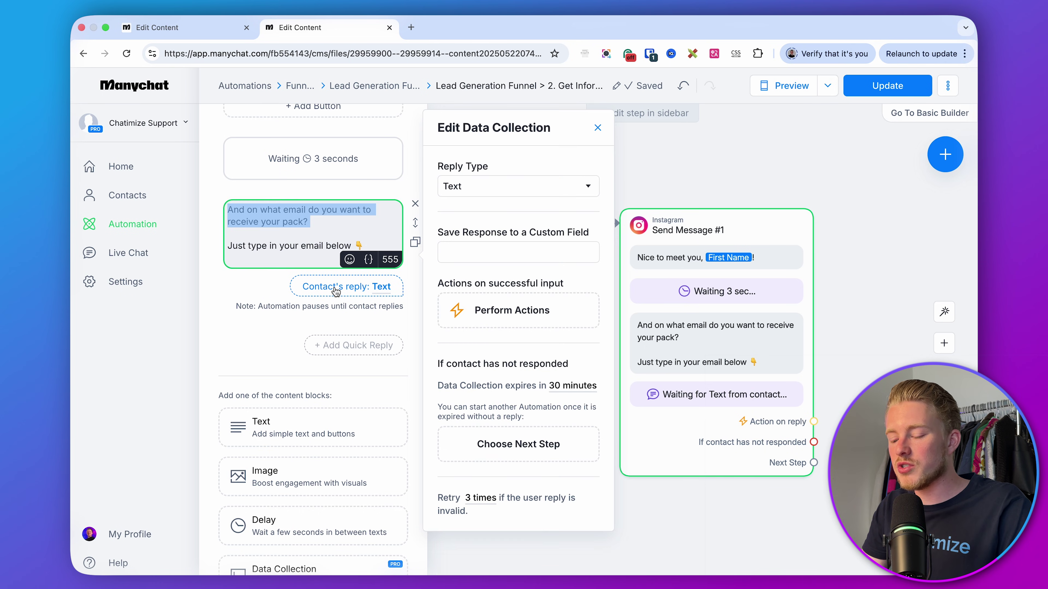
left_click(516, 186)
scroll(484, 342, "down", 2)
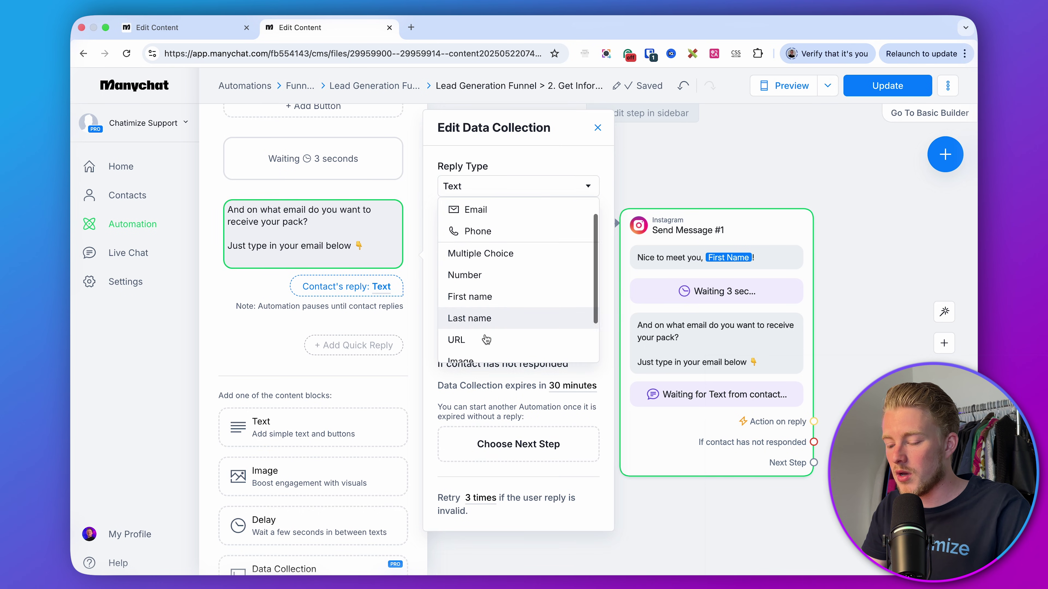
scroll(477, 274, "up", 2)
left_click(480, 232)
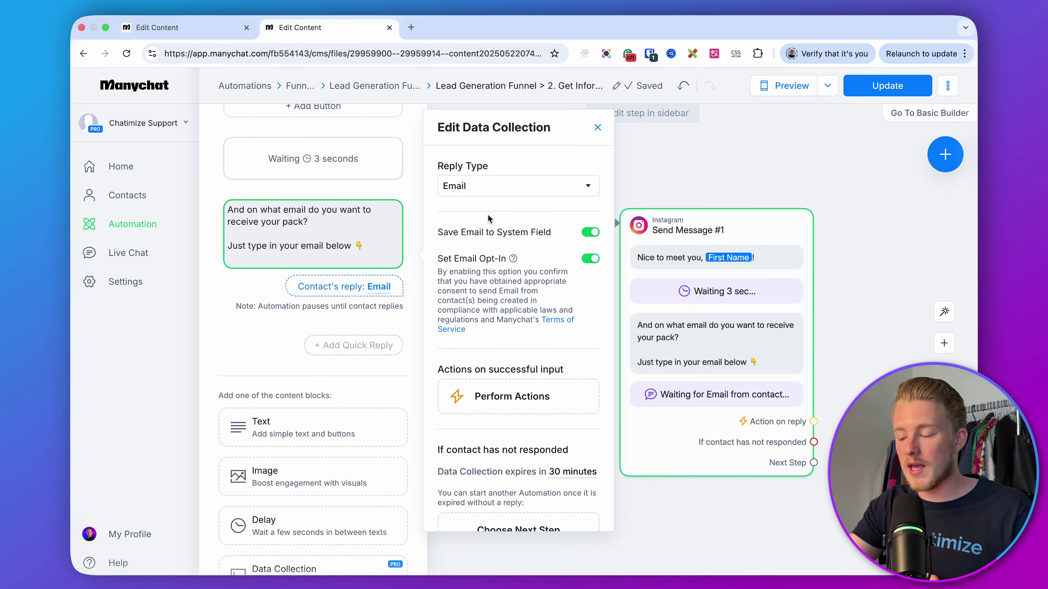
- Rewrite the retry message to ask for a correct email, ending with 👇
scroll(488, 218, "down", 1)
scroll(488, 218, "down", 5)
left_click_drag(513, 429, 446, 383)
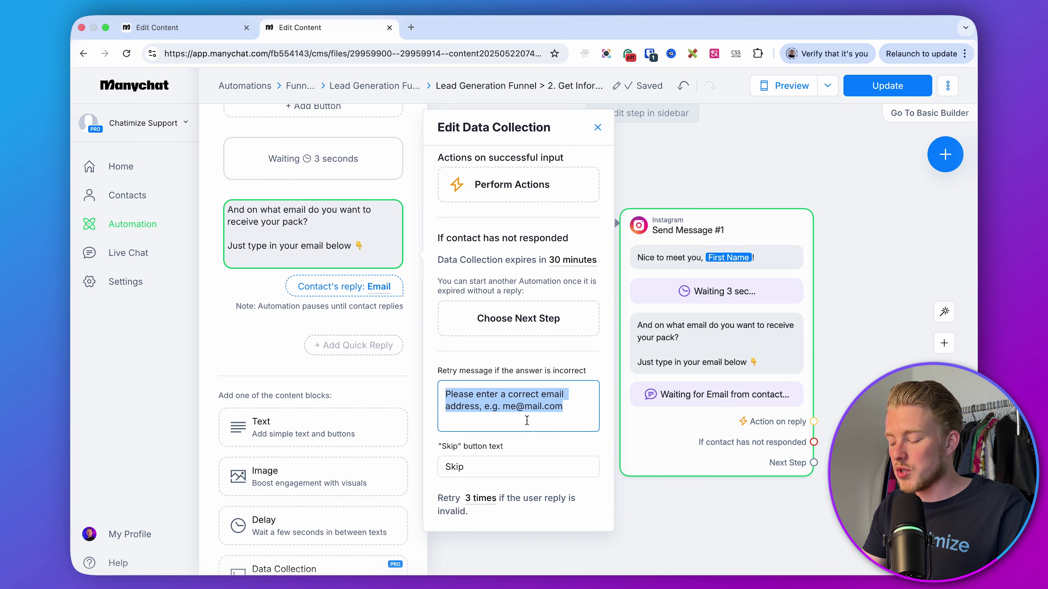
key("BackSpace")
type("It looks like this isn't a cor")
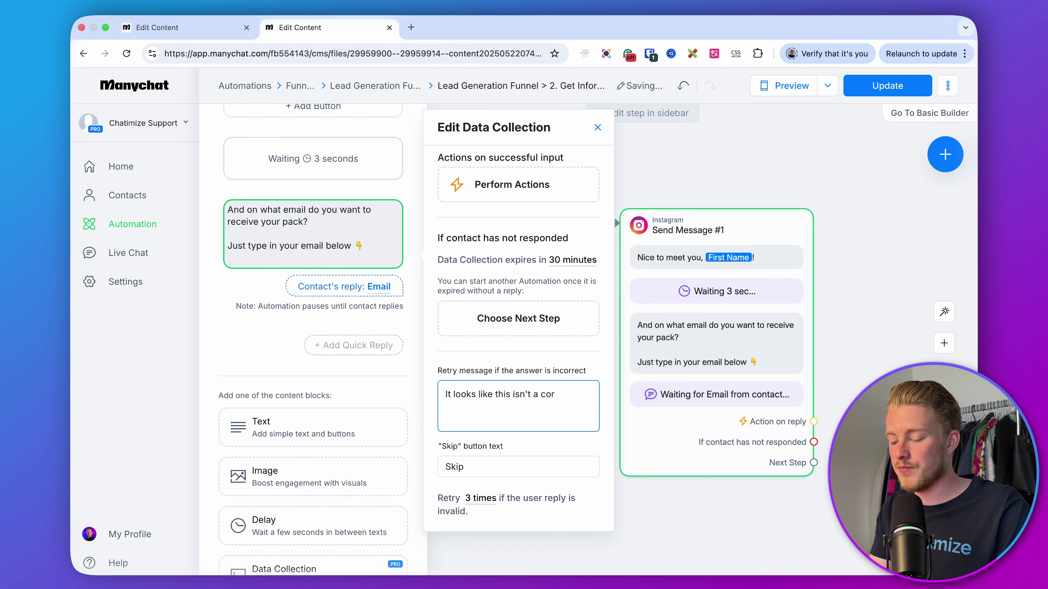
type("rect email. COuld")
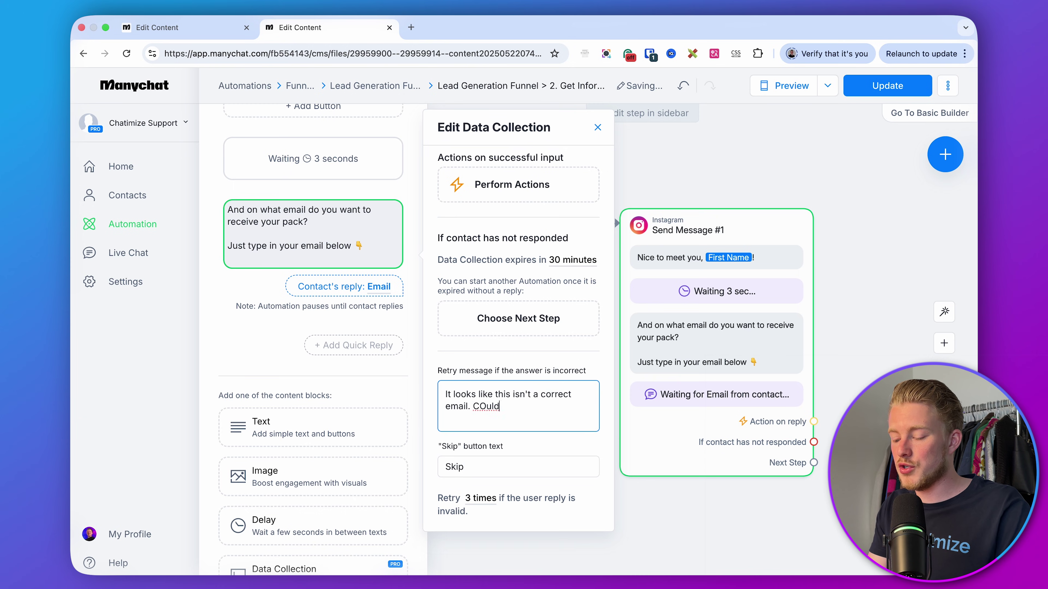
type(" you enter a correct e")
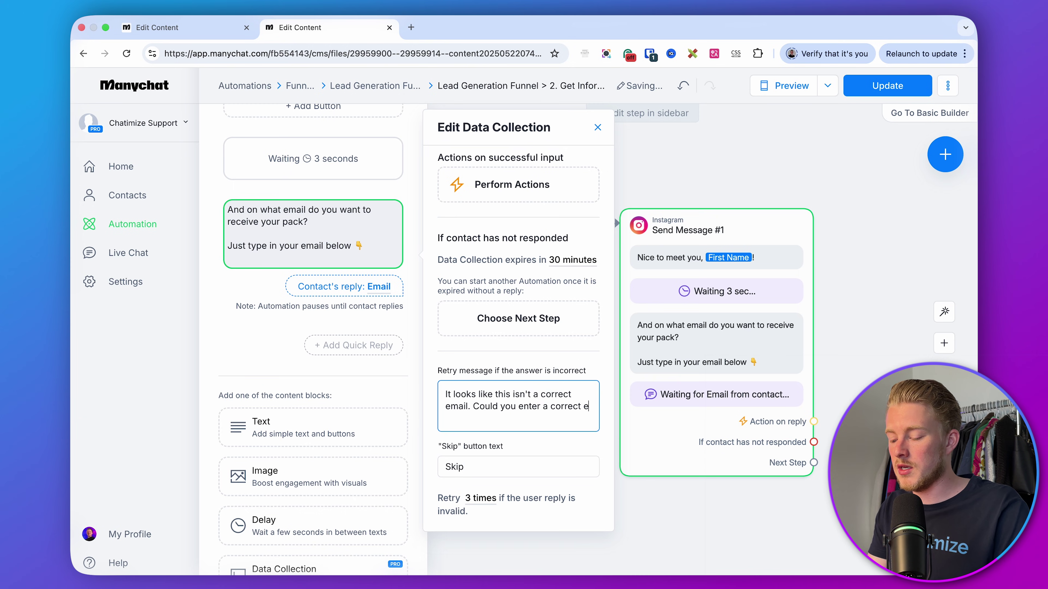
type("mail below?")
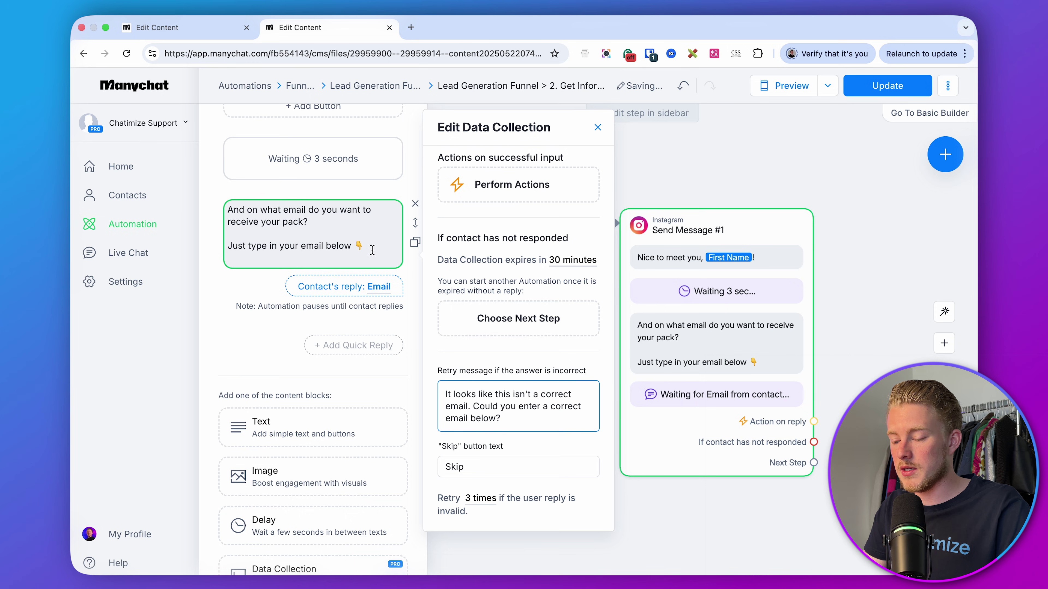
left_click(359, 247)
key("super+a")
left_click(520, 418)
type("👇")
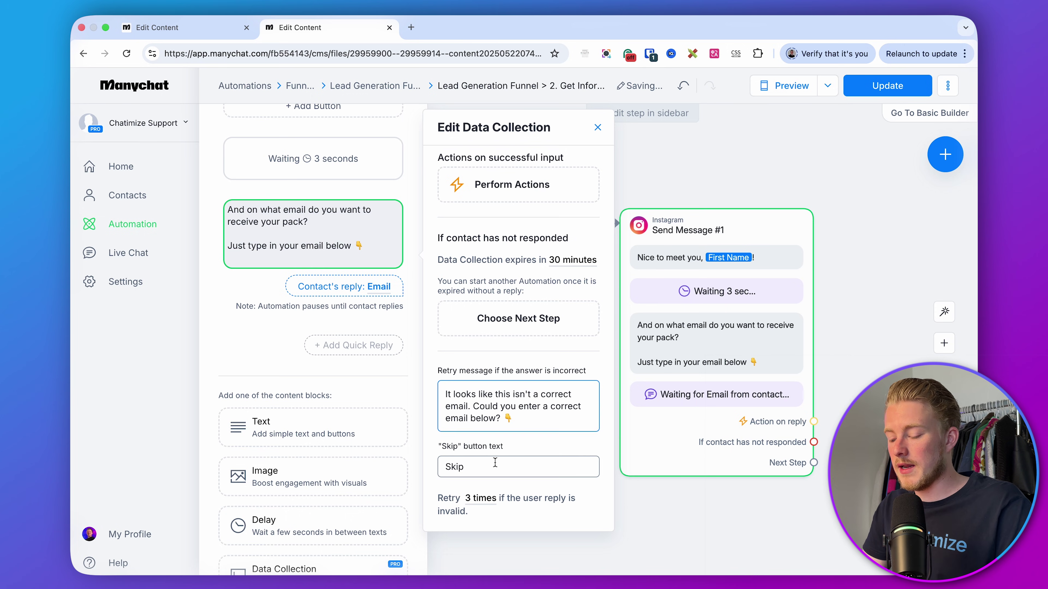
- Remove the Skip option text and set the expiry to 23 hours
left_click(497, 464)
key("super+a")
key("BackSpace")
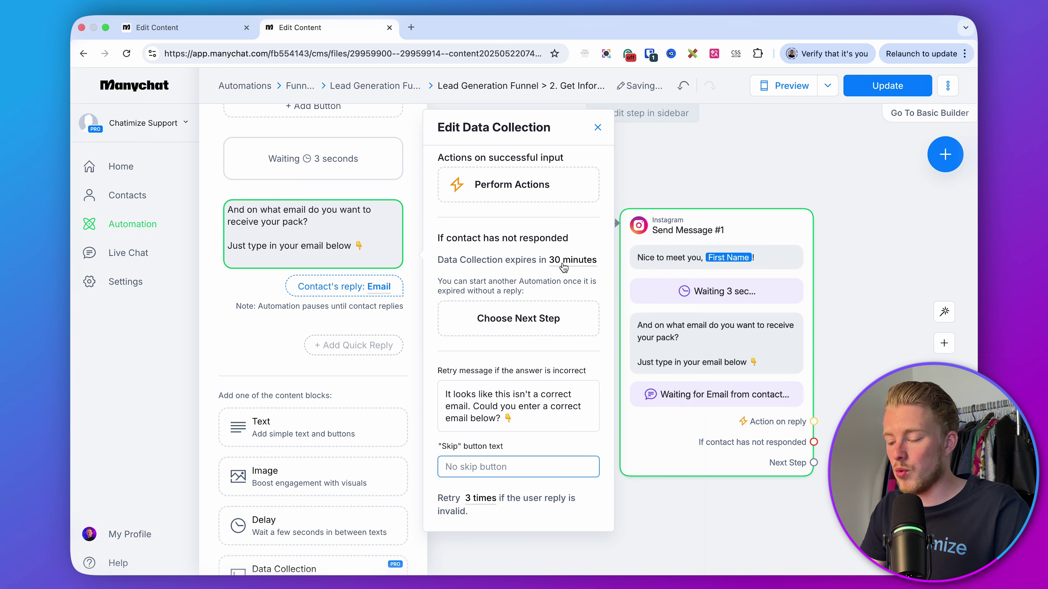
left_click(573, 259)
double_click(505, 298)
type("23")
left_click(570, 298)
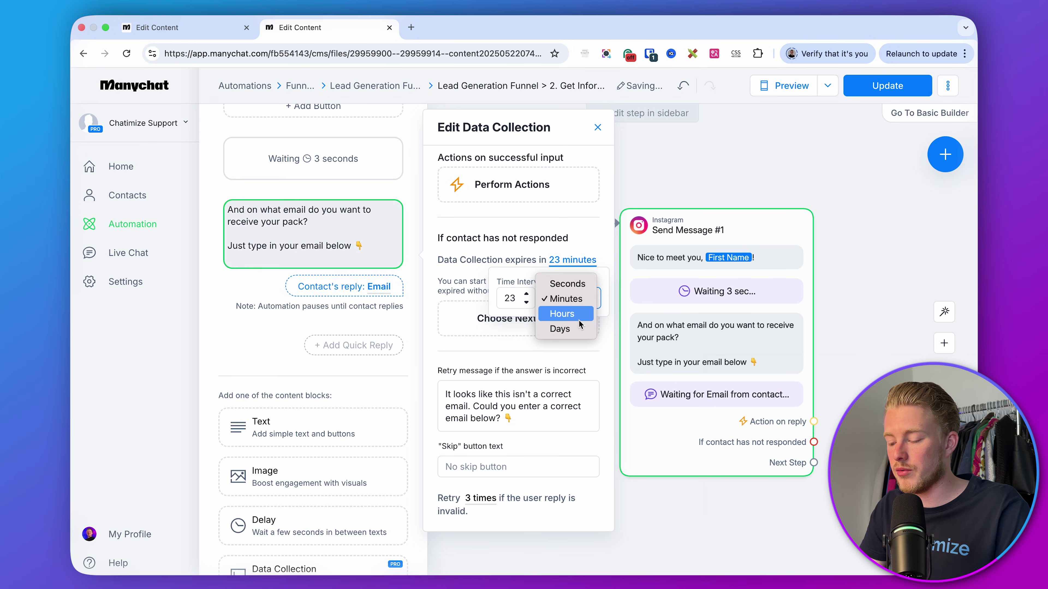
left_click(563, 312)
left_click(561, 350)
- Turn on Set Email Opt-In and close the data collection settings
scroll(553, 302, "up", 5)
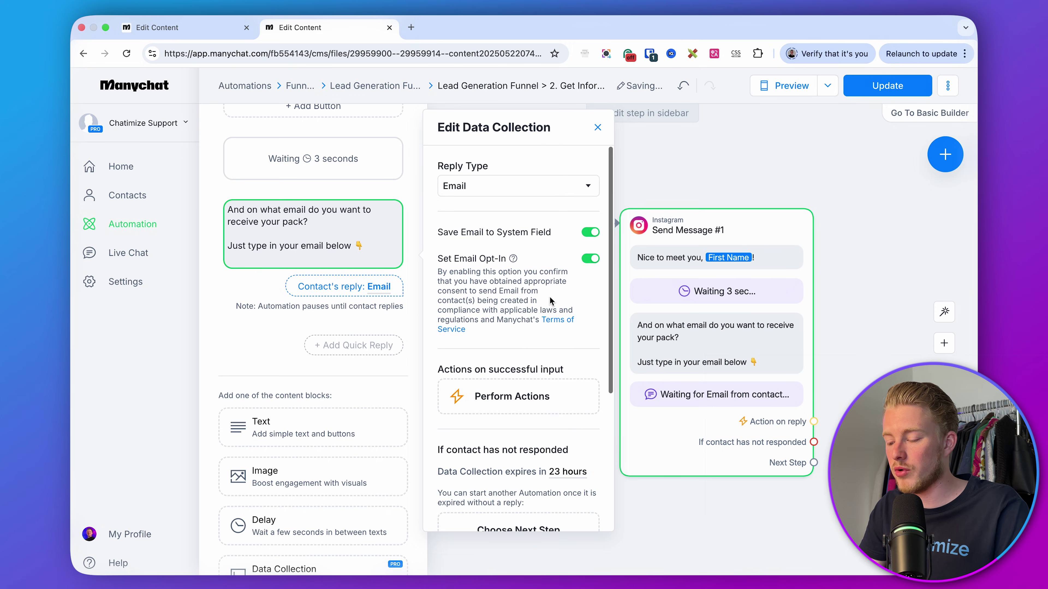
left_click(590, 259)
left_click(868, 265)
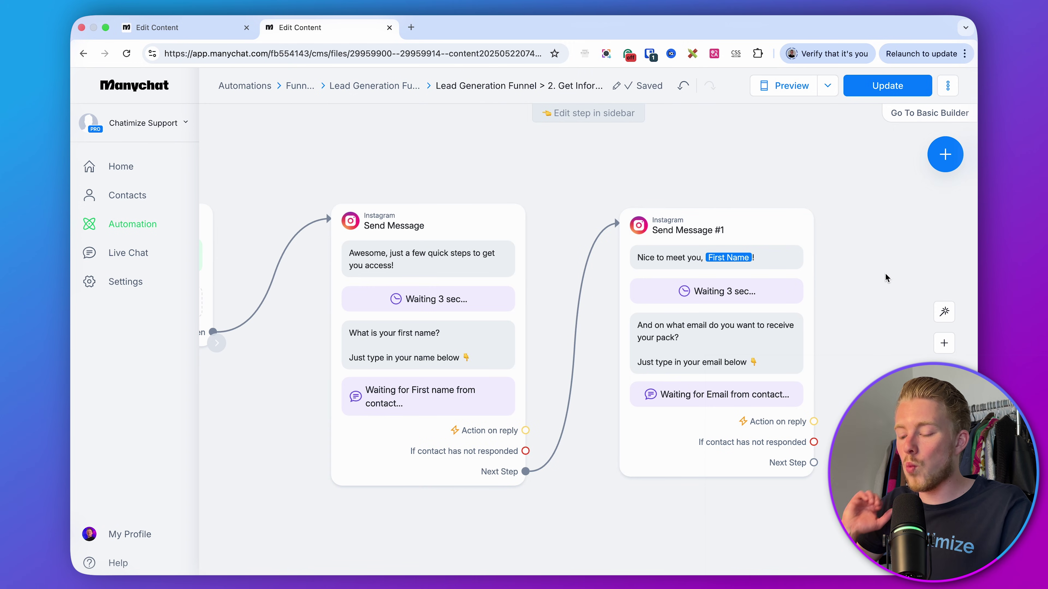
- Add an Instagram message after the email step with the pasted 'You're all set' text
scroll(737, 276, "right", 7)
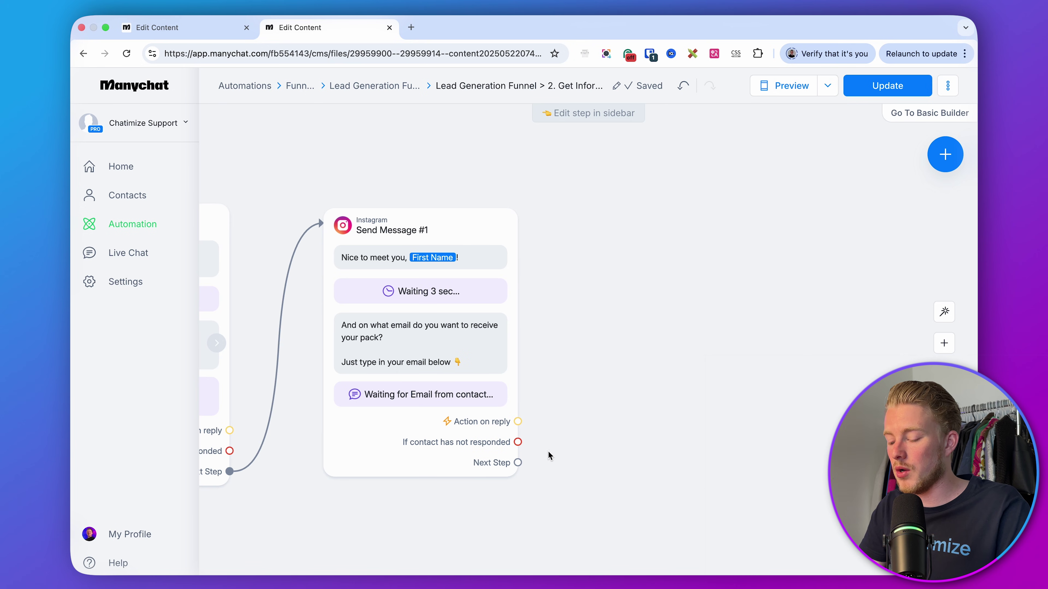
left_click_drag(518, 463, 601, 221)
left_click(641, 223)
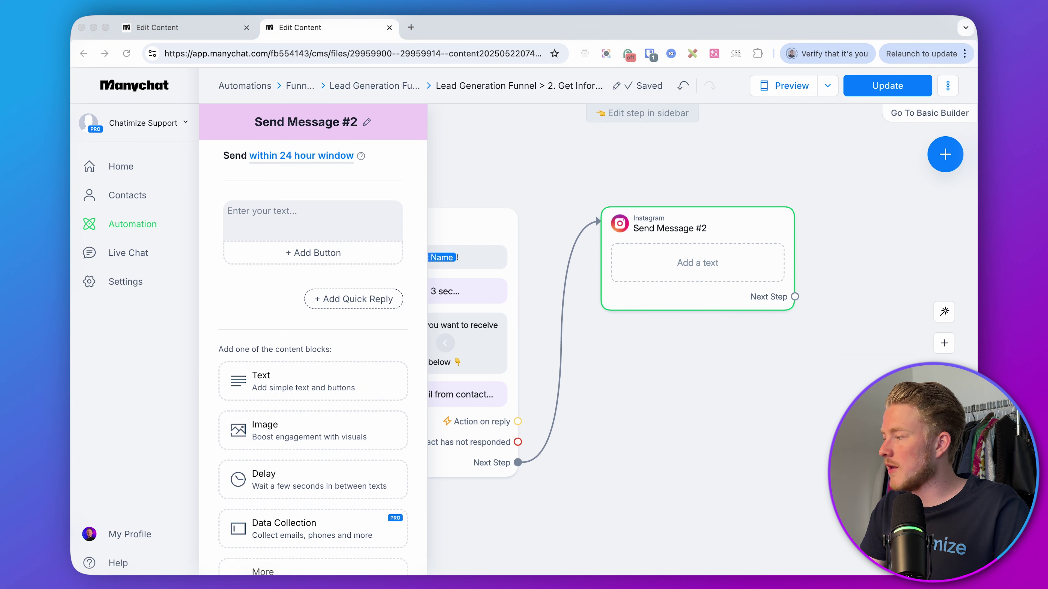
left_click(382, 225)
type("You’re all set, First Name!  Can’t wait for you to get started with creating content!  Just click the button below to get instant access 👇")
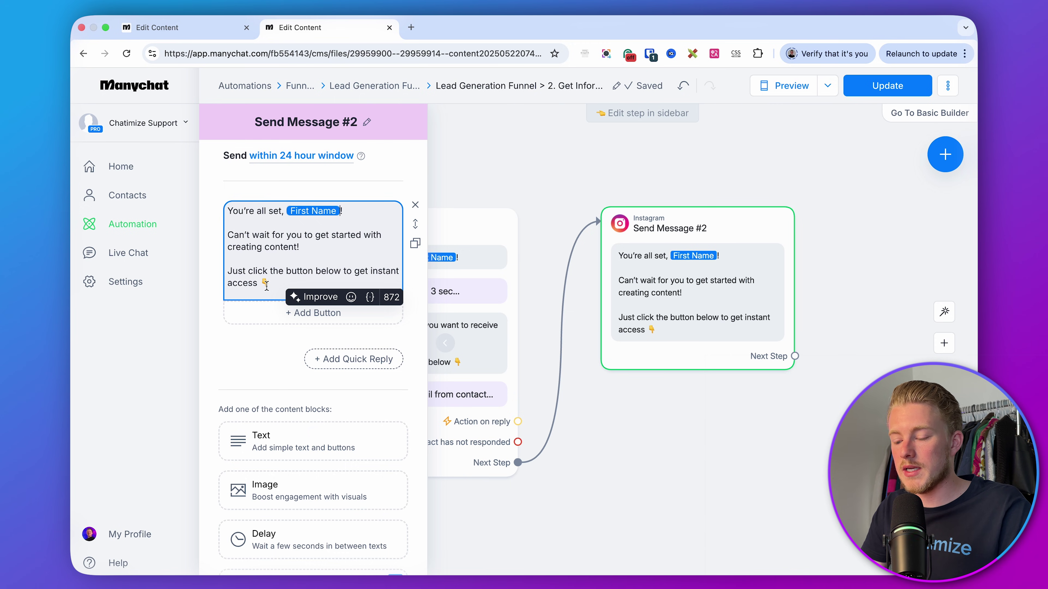
left_click(259, 317)
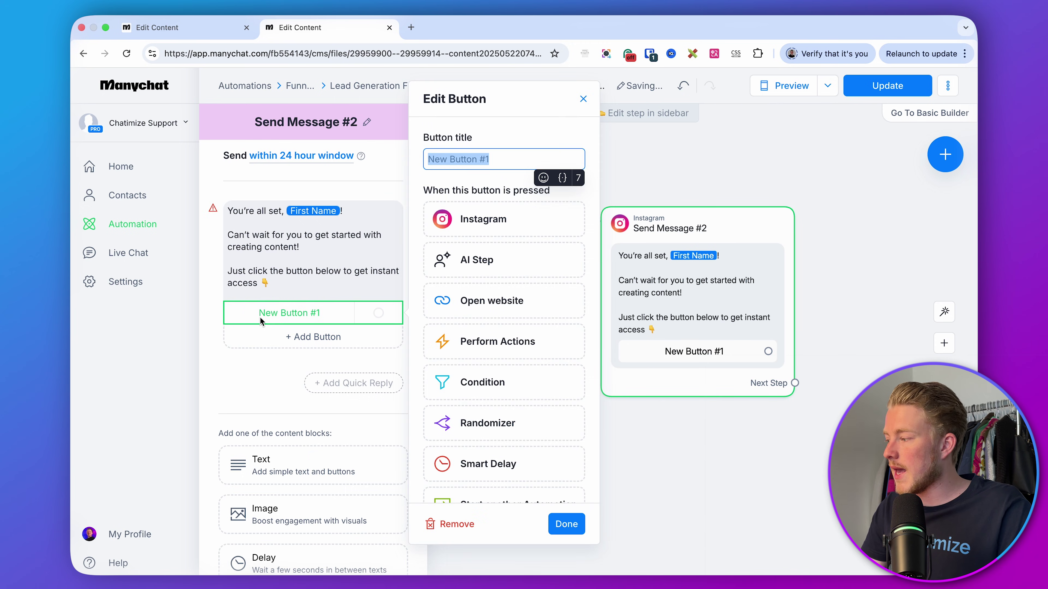
type("Acc")
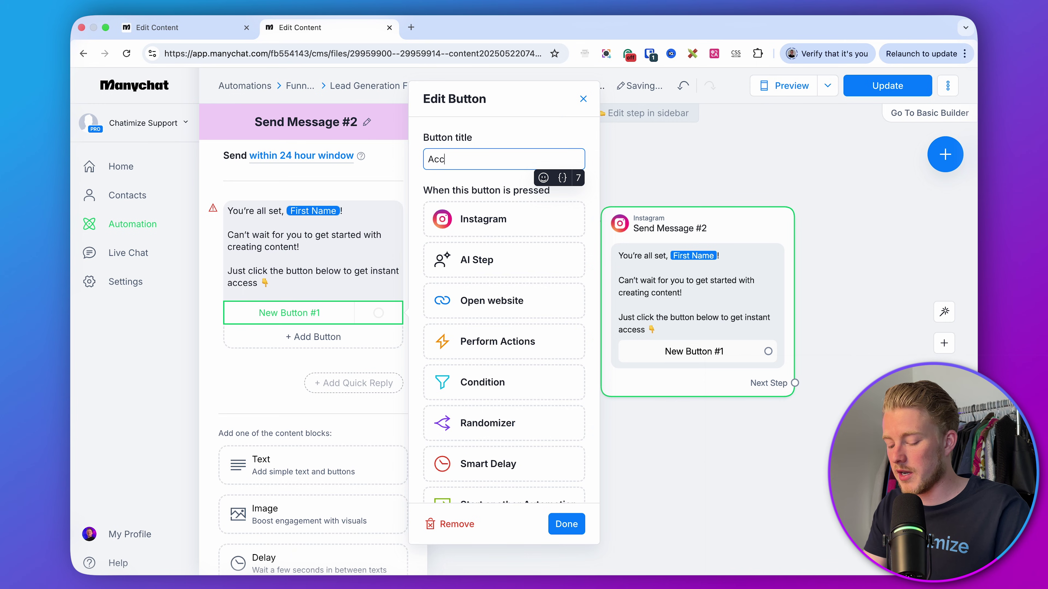
type("ess Free Pack")
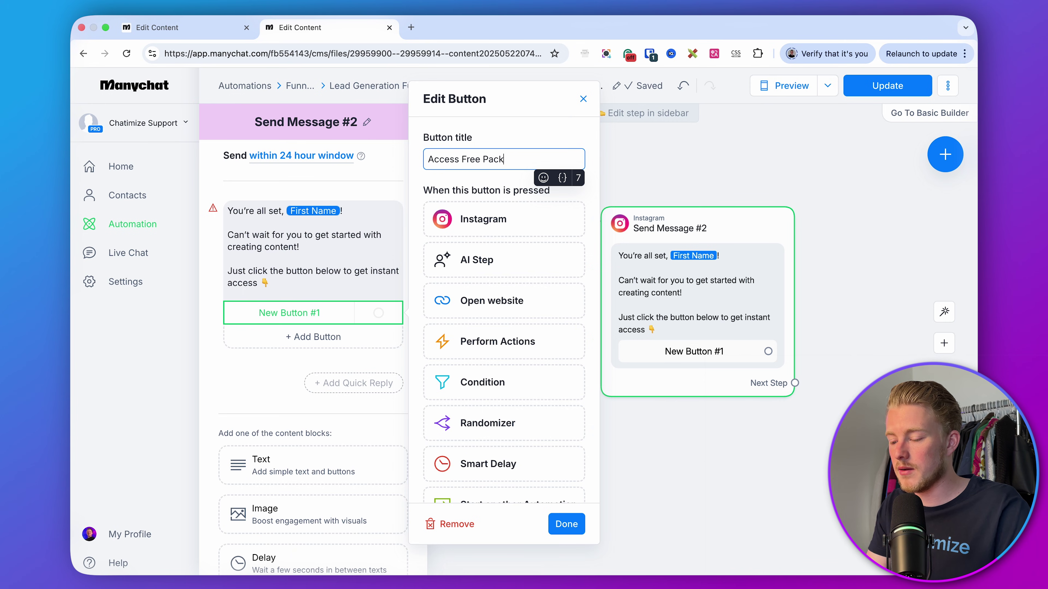
left_click(516, 301)
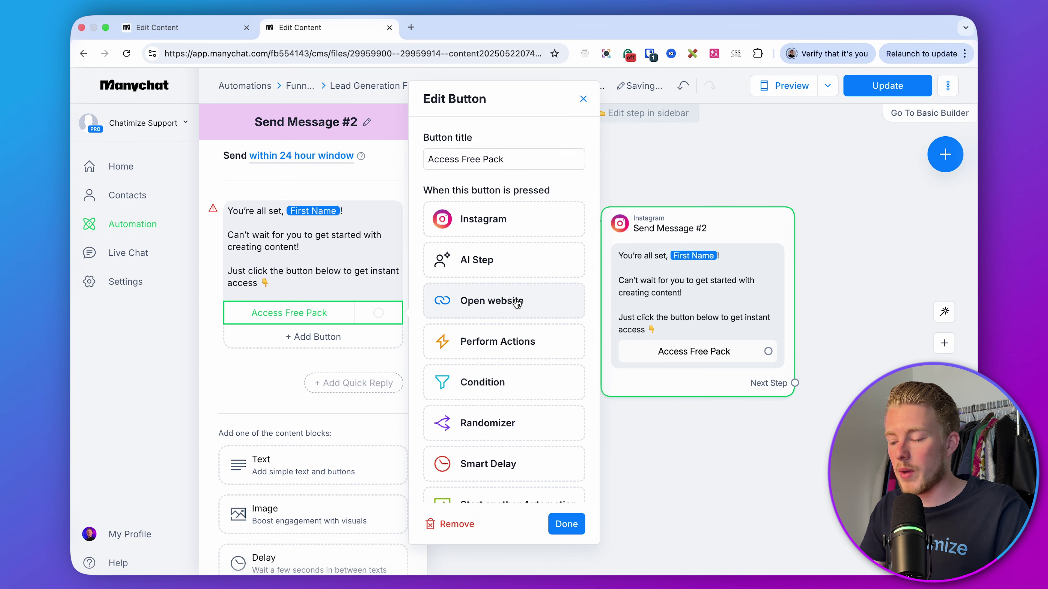
left_click(516, 301)
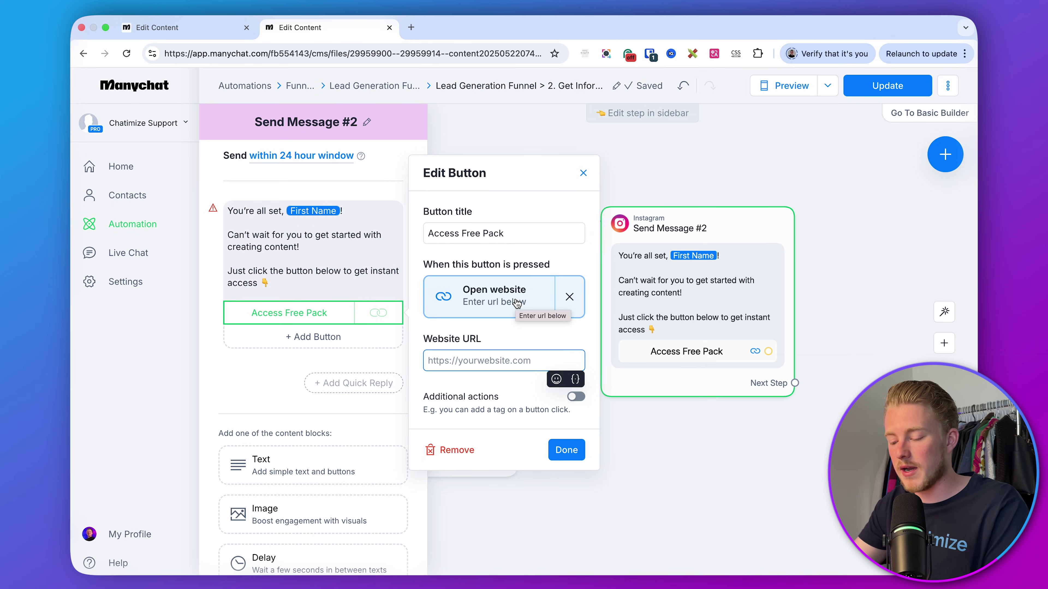
type("https://ch")
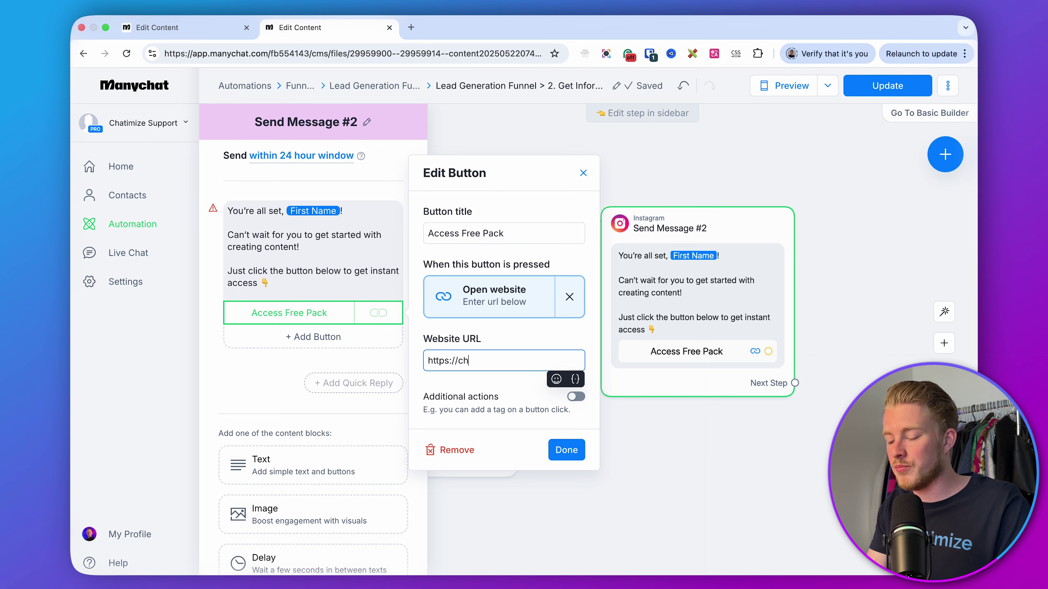
type("atimize.com")
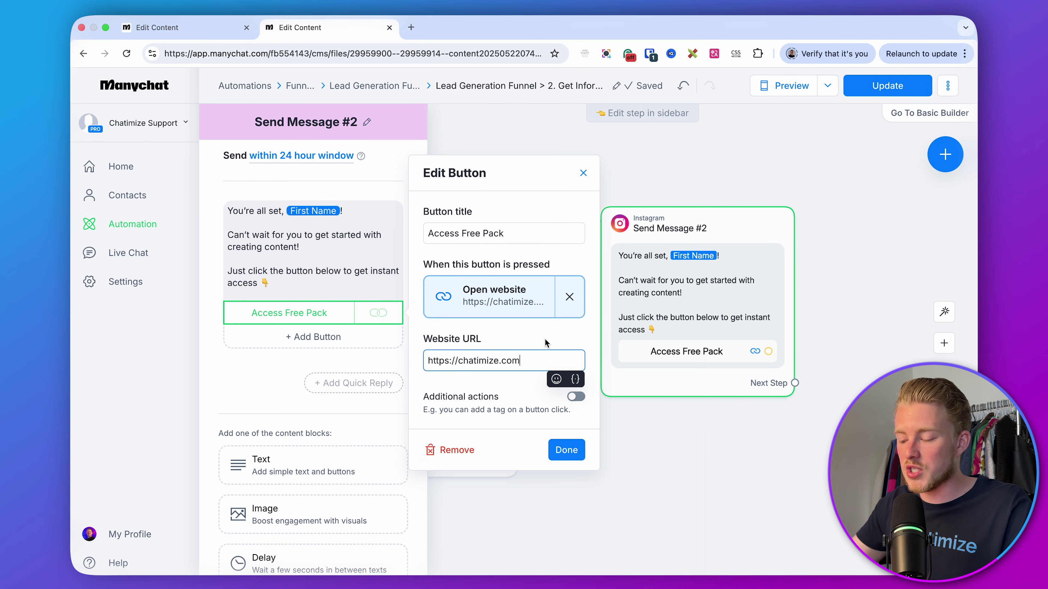
left_click(566, 450)
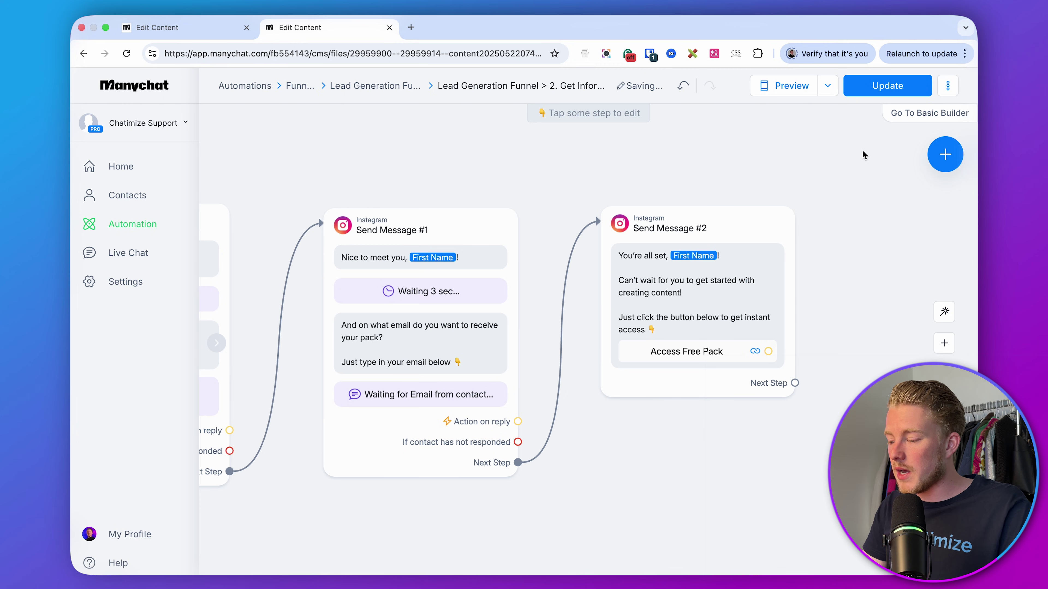
- Publish the updated flow and pan to view it whole
left_click(884, 89)
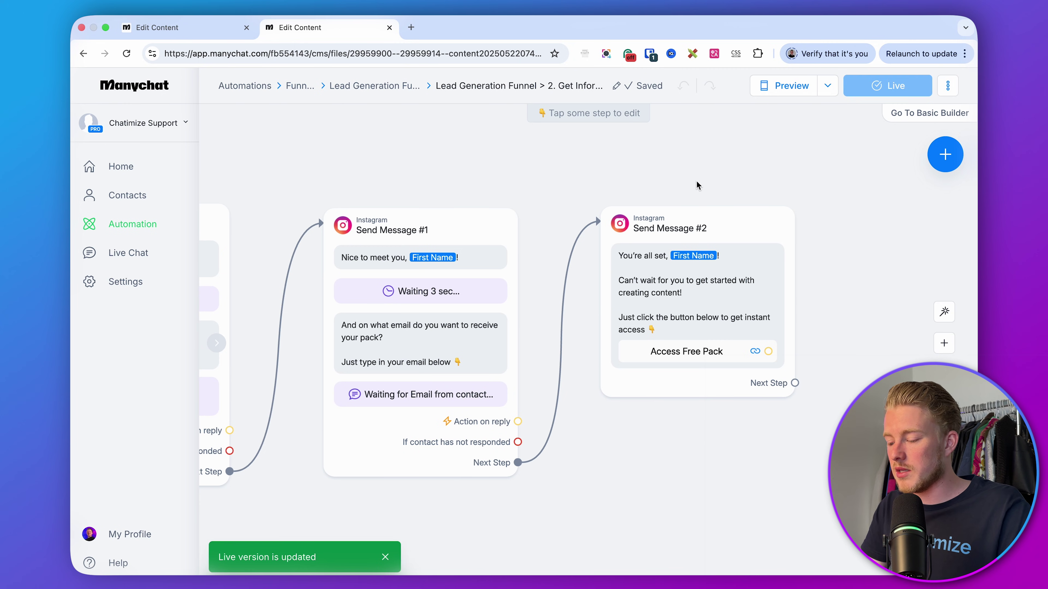
scroll(696, 182, "down", 2)
scroll(696, 181, "down", 2)
left_click_drag(613, 169, 774, 165)
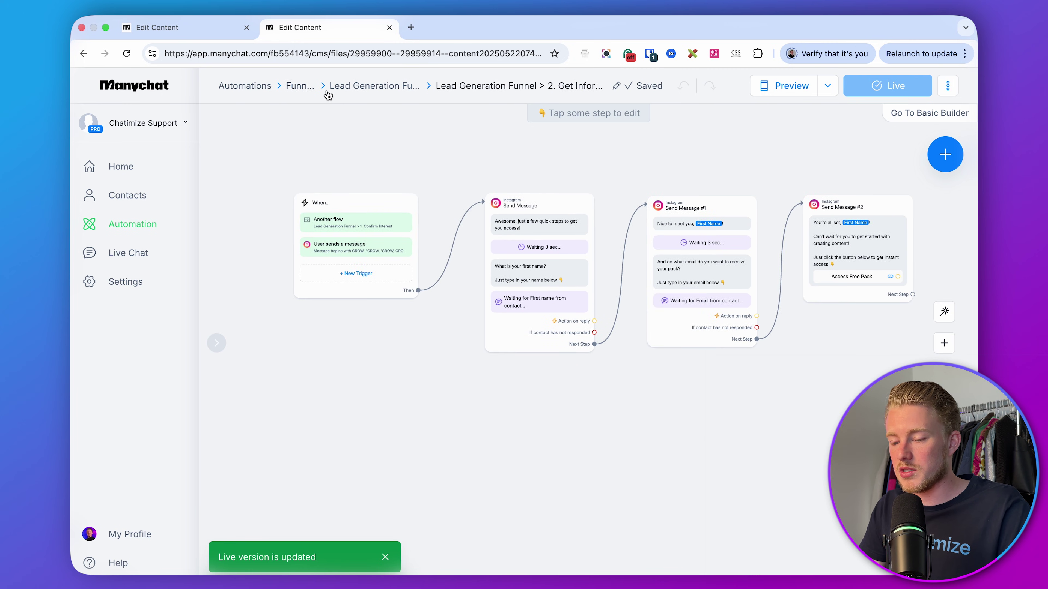
- Inspect the opening Send Message step in the first confirm-interest flow
left_click(192, 25)
scroll(582, 329, "down", 3)
scroll(581, 329, "left", 2)
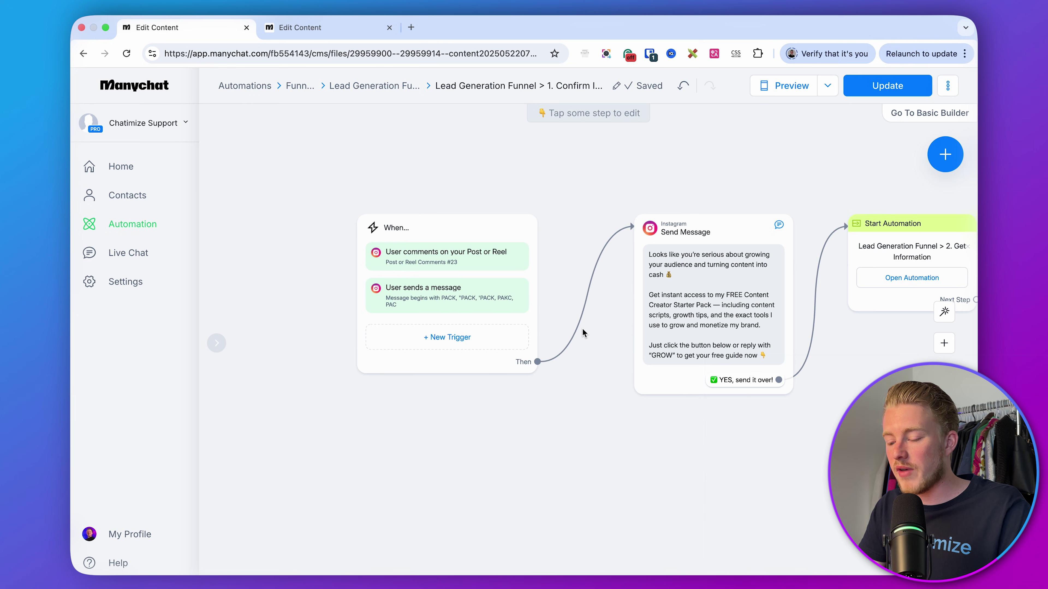
scroll(450, 310, "up", 2)
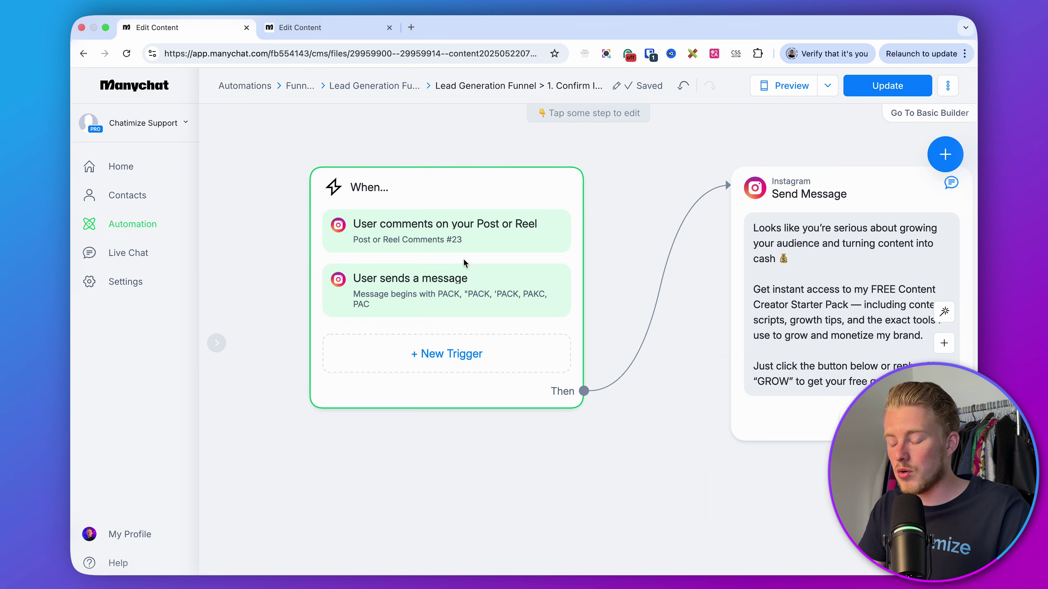
left_click_drag(666, 433, 391, 437)
left_click(529, 194)
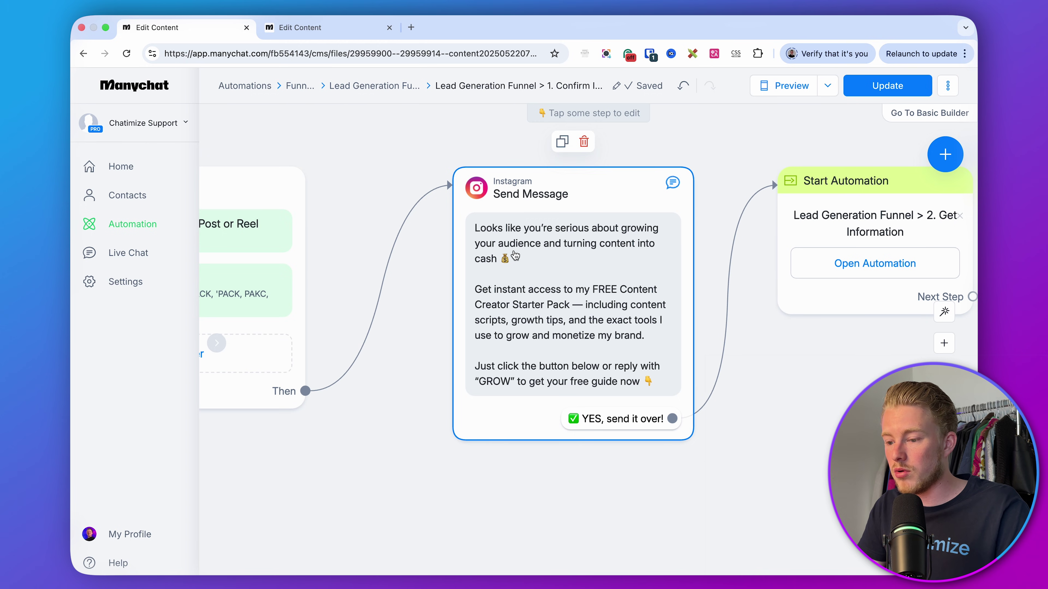
- Back in the Get Information flow, reposition the steps, moving Send Message #2 further right
key("ctrl+Tab")
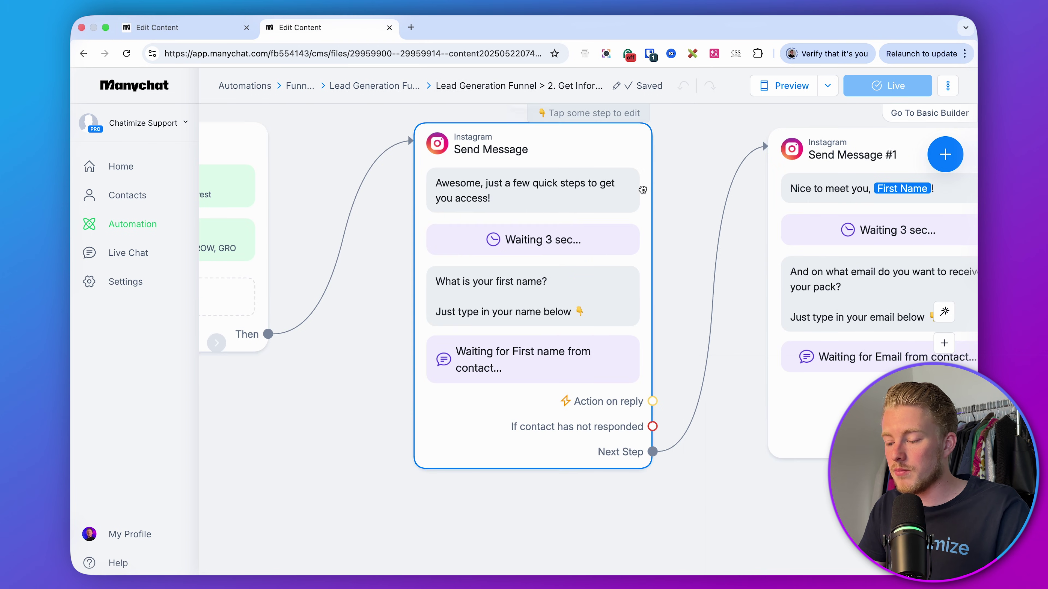
left_click_drag(625, 198, 594, 204)
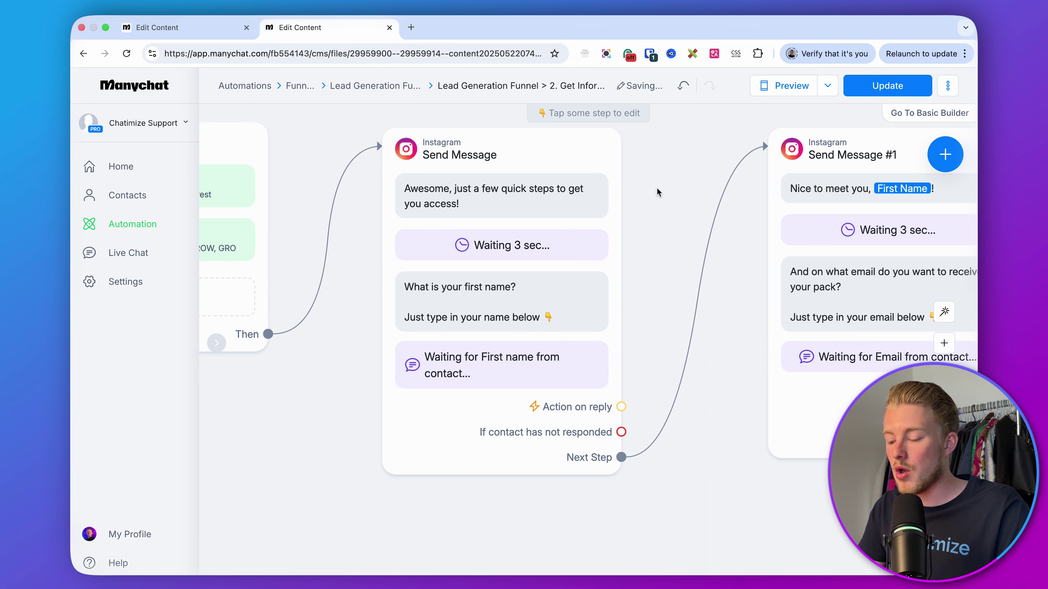
scroll(656, 188, "right", 5)
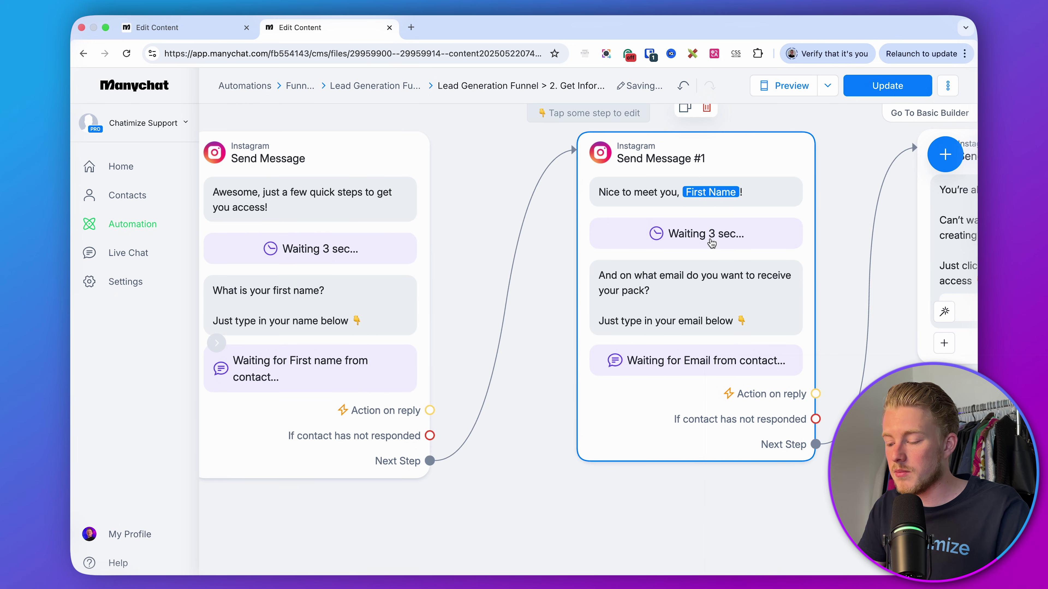
scroll(754, 486, "right", 5)
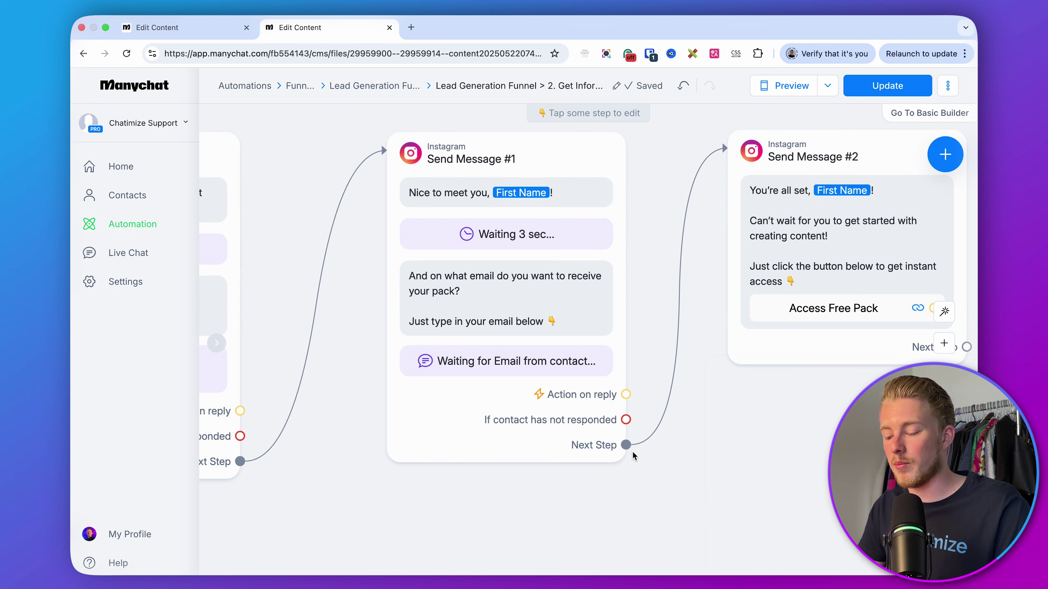
scroll(634, 455, "right", 5)
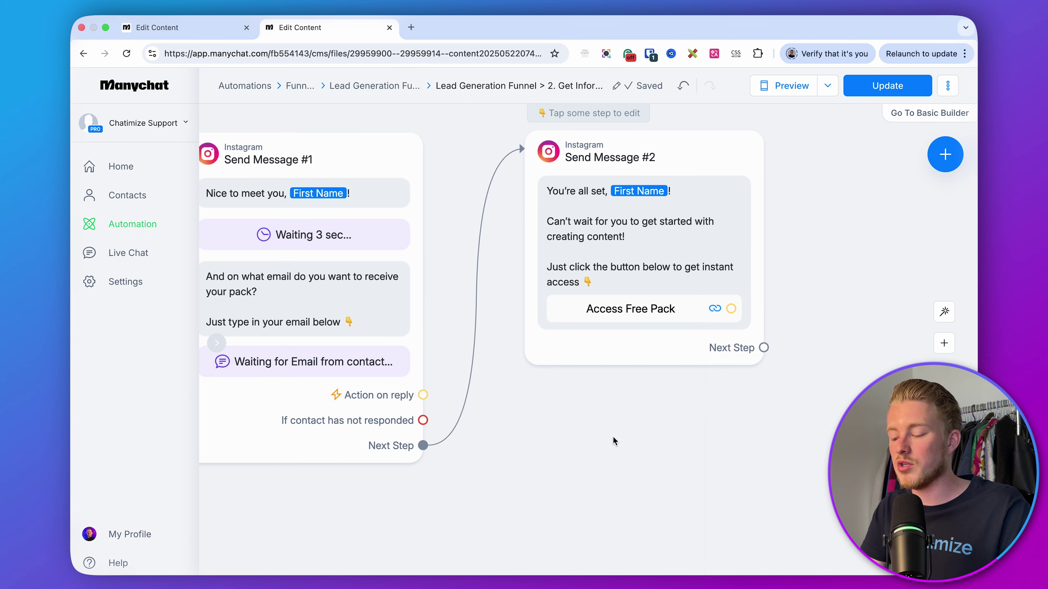
left_click_drag(725, 218, 726, 216)
scroll(734, 214, "down", 5)
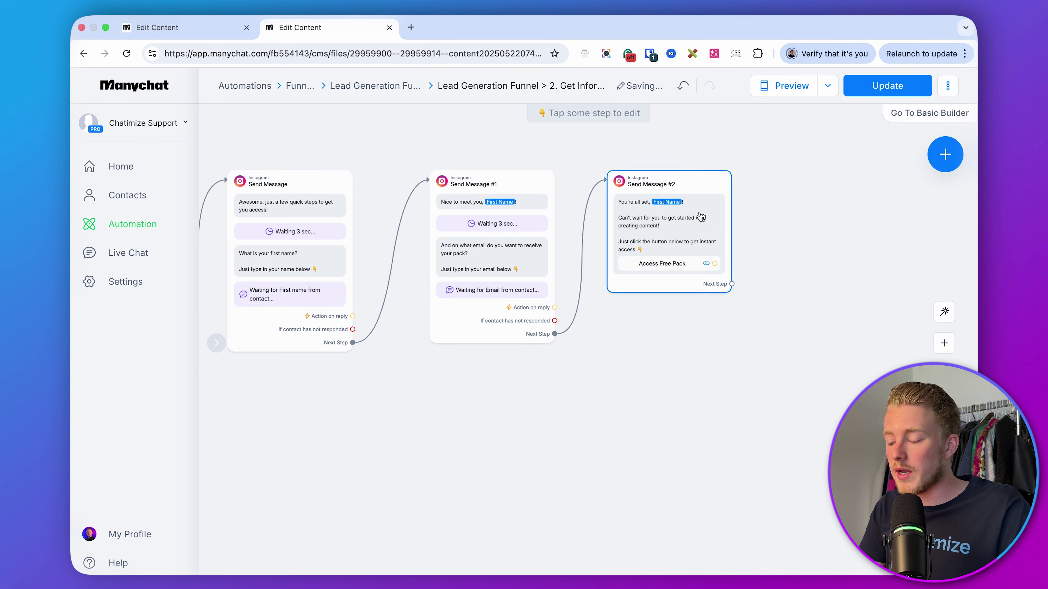
left_click_drag(602, 218, 691, 218)
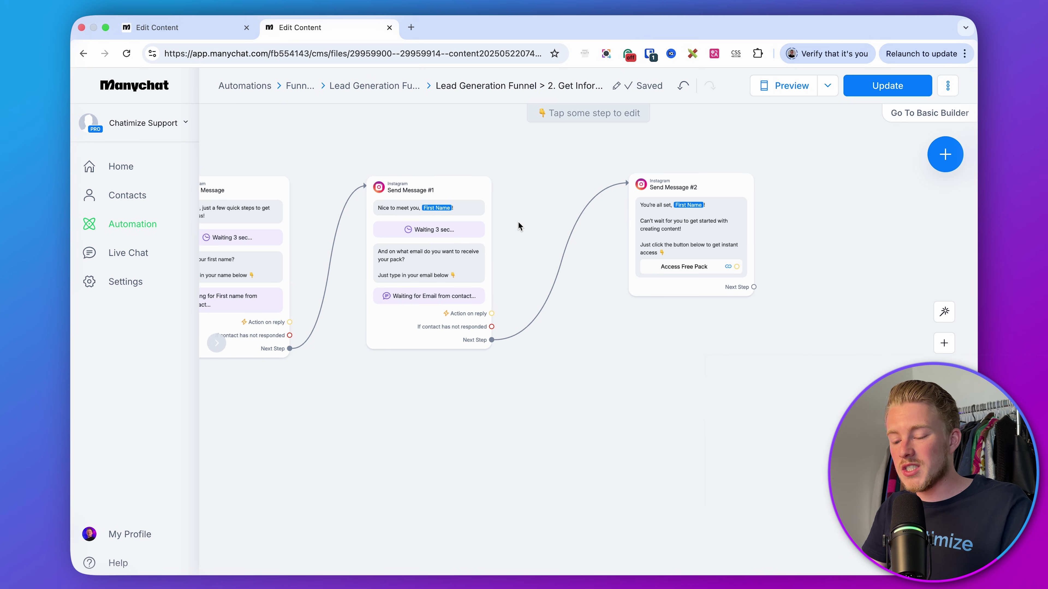
right_click(132, 273)
- Open Settings in a new tab and confirm Integrations shows Google Sheets connected
left_click(182, 282)
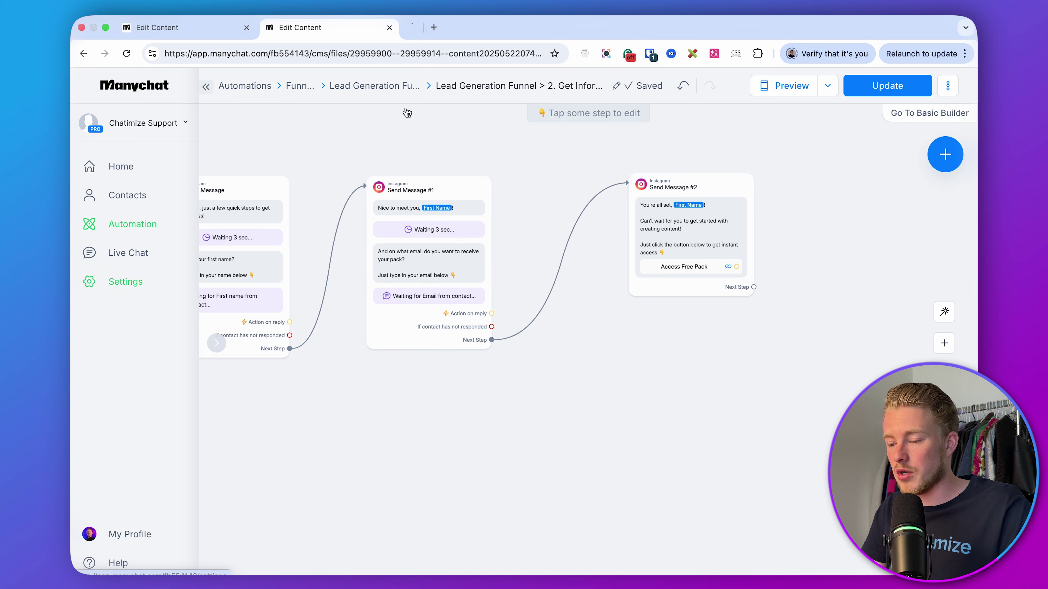
left_click(466, 25)
scroll(308, 357, "down", 3)
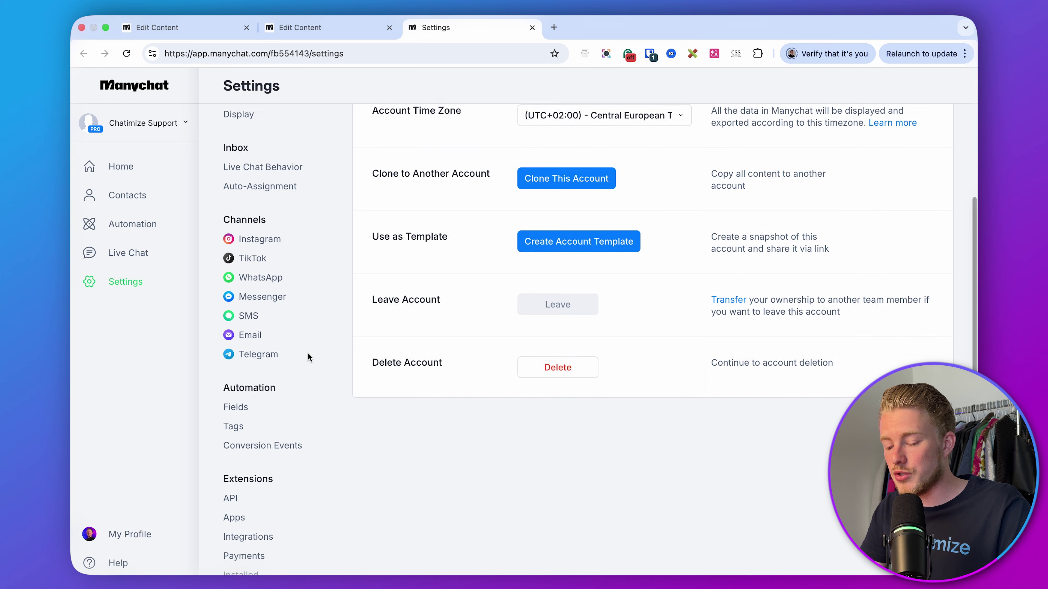
left_click(263, 489)
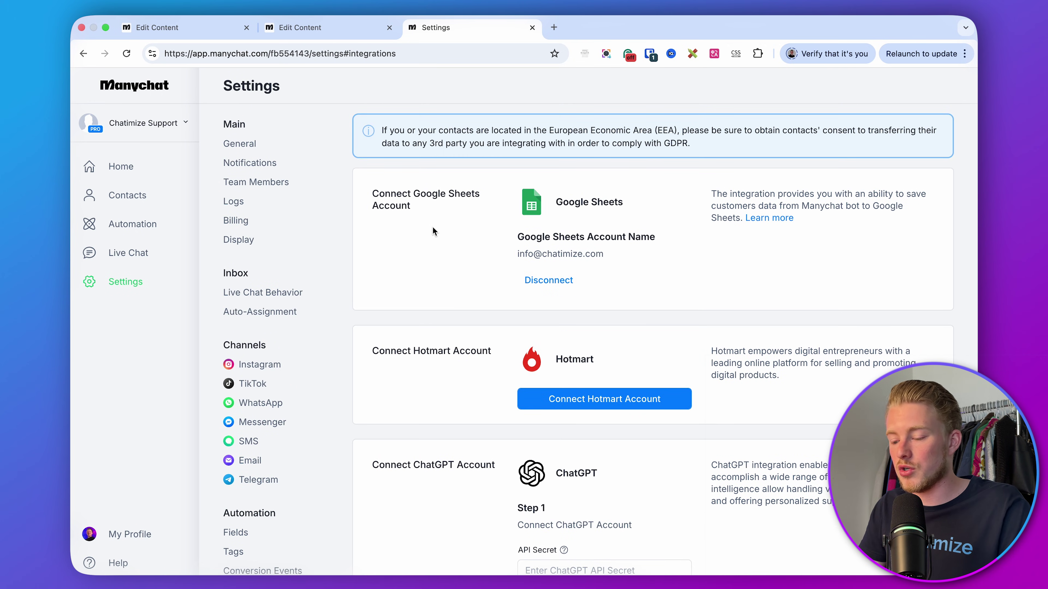
scroll(432, 226, "down", 6)
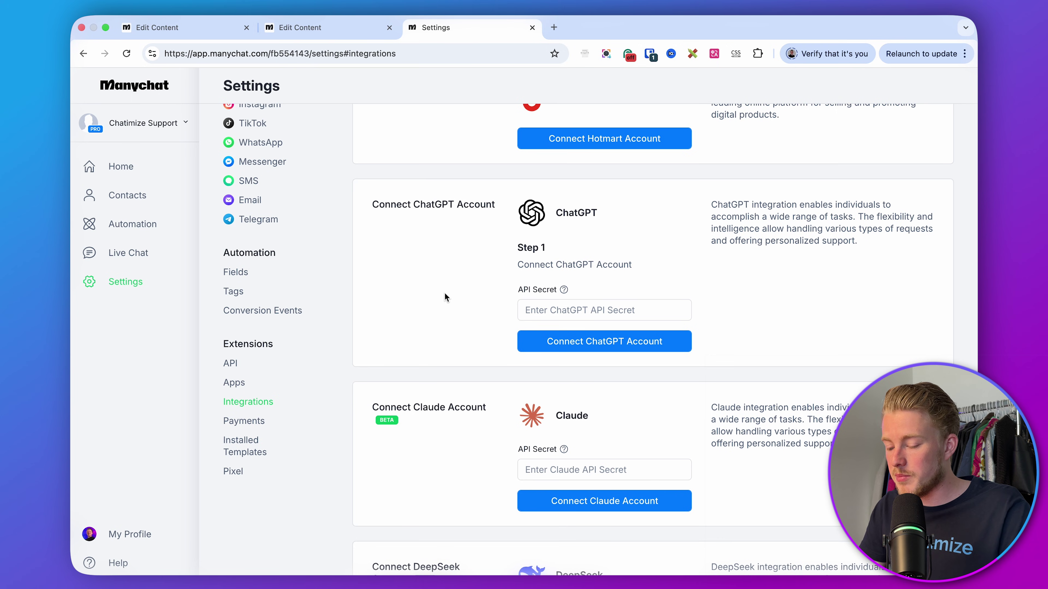
scroll(445, 293, "down", 11)
scroll(484, 387, "down", 10)
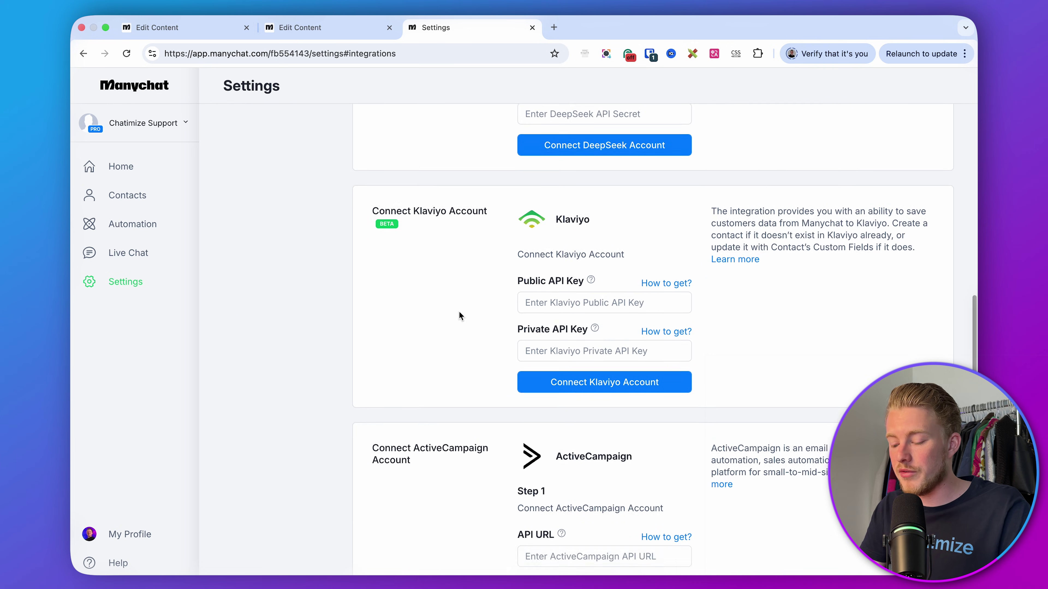
triple_click(446, 379)
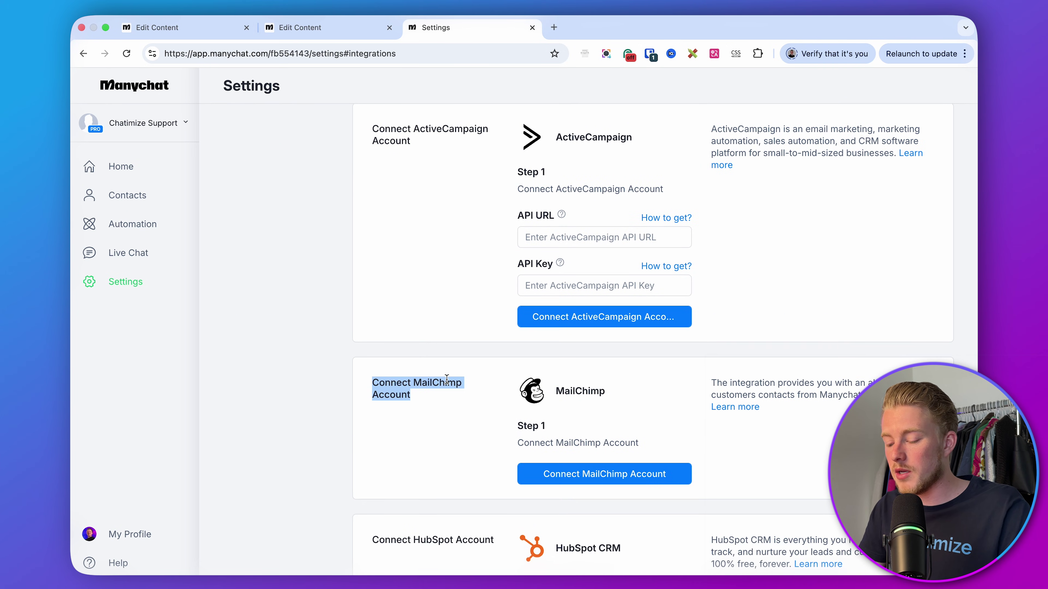
left_click(442, 321)
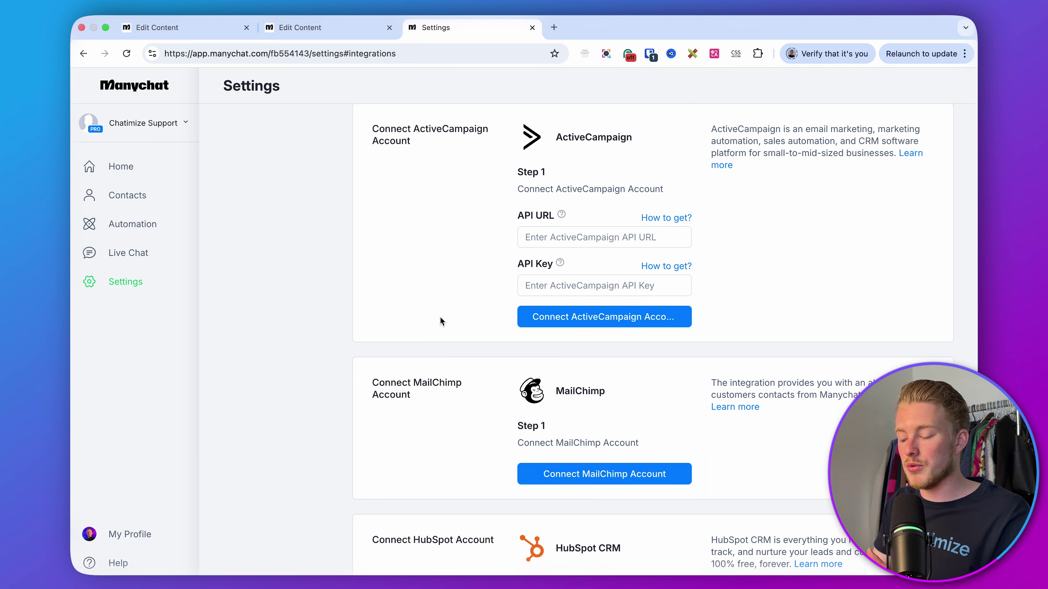
- Return to the lead generation flow and shift Send Message #2 right to make room
left_click(301, 29)
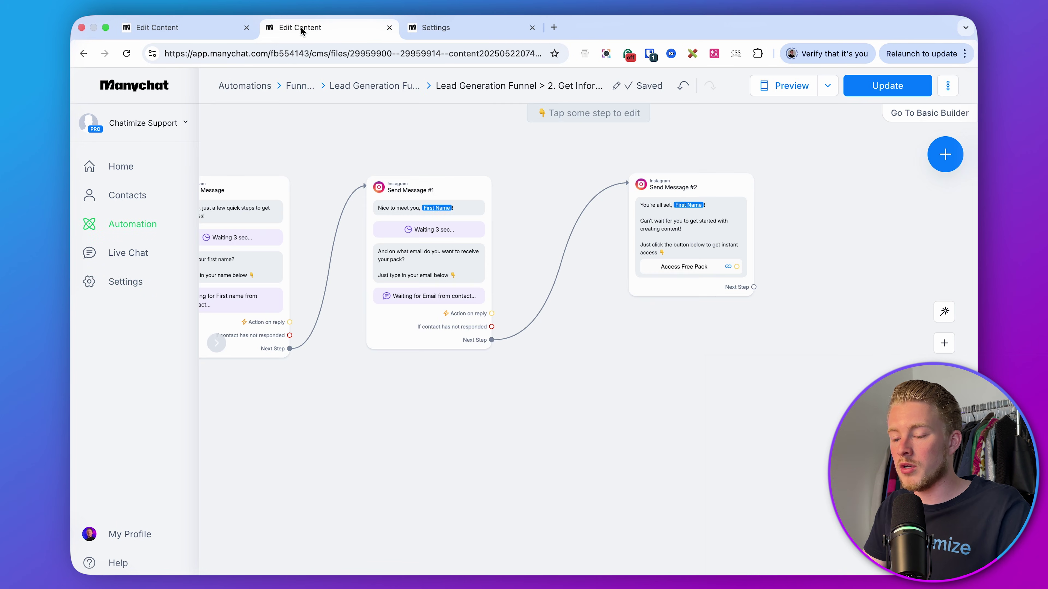
scroll(535, 236, "up", 2)
left_click_drag(682, 209, 718, 205)
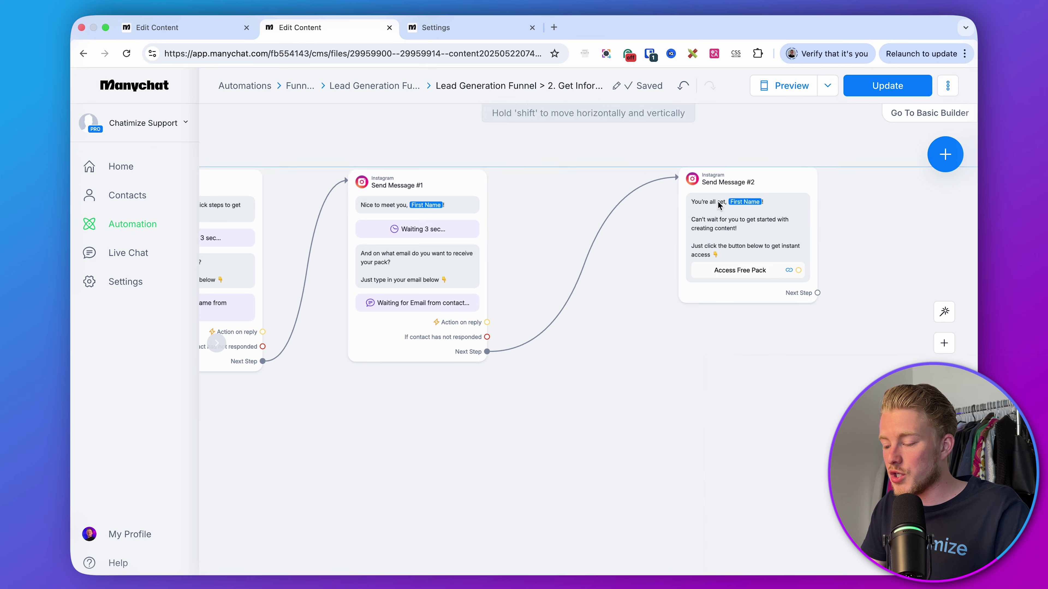
scroll(514, 272, "up", 3)
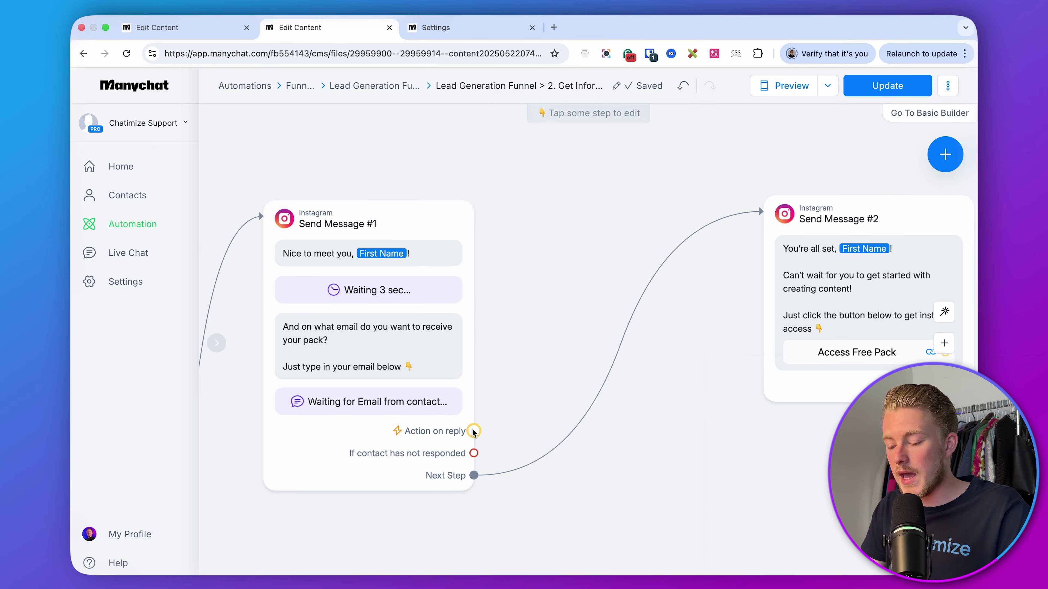
- Add an Actions step after the email reply with a Google Sheets Insert row action
left_click_drag(474, 431, 531, 209)
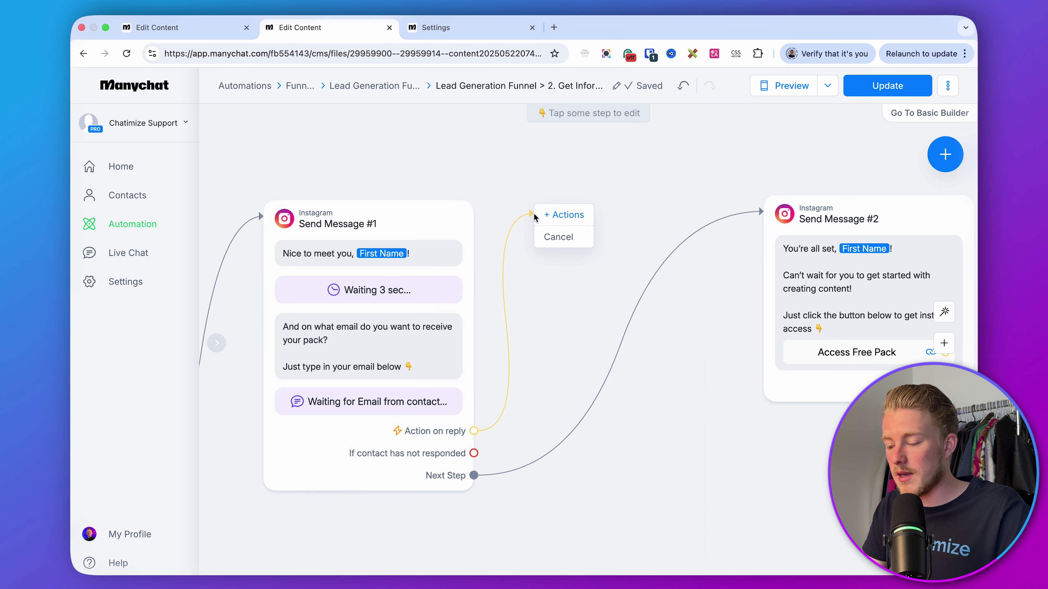
left_click(551, 218)
left_click(313, 189)
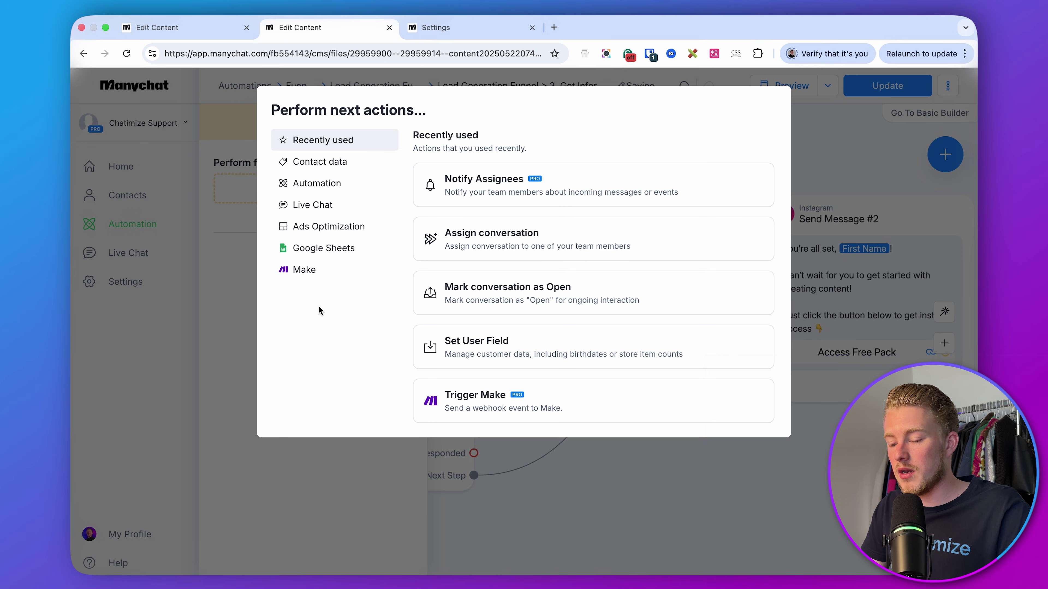
left_click(326, 250)
left_click(499, 204)
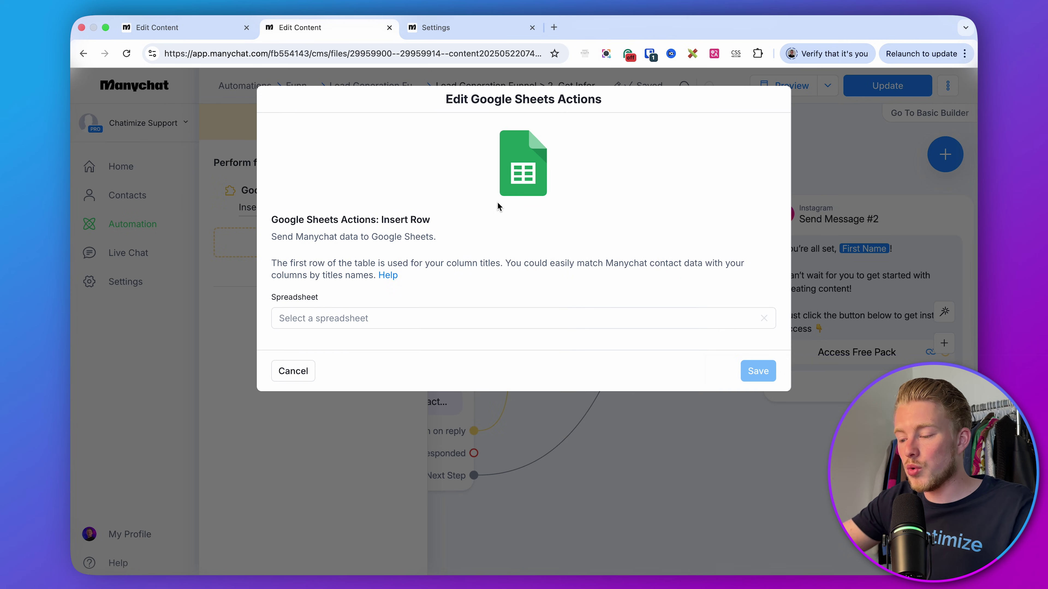
left_click(850, 156)
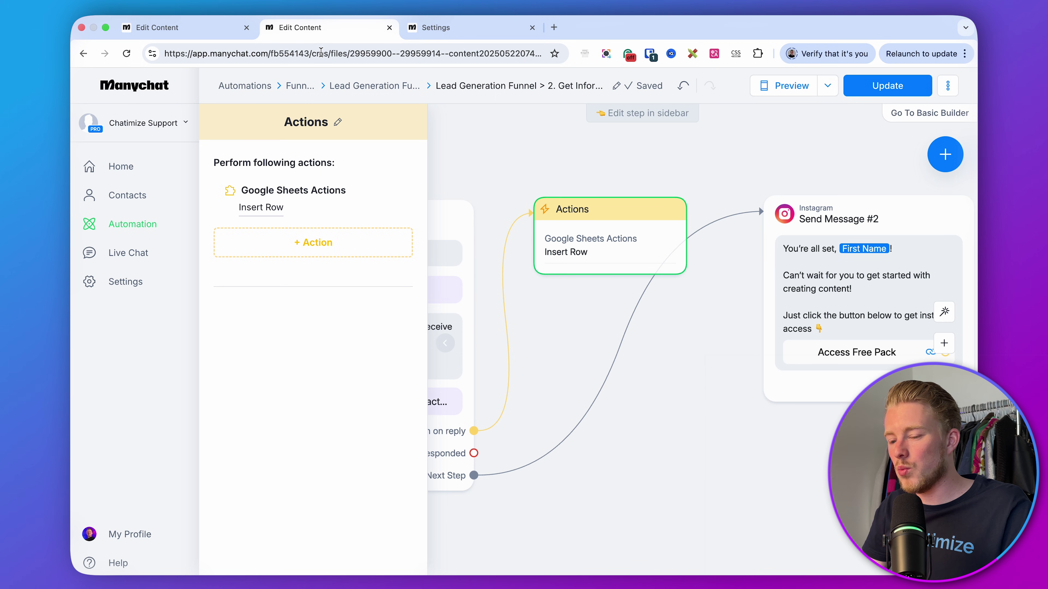
- Recheck the integration settings, then reopen the action list in the flow
left_click(463, 30)
scroll(531, 303, "down", 3)
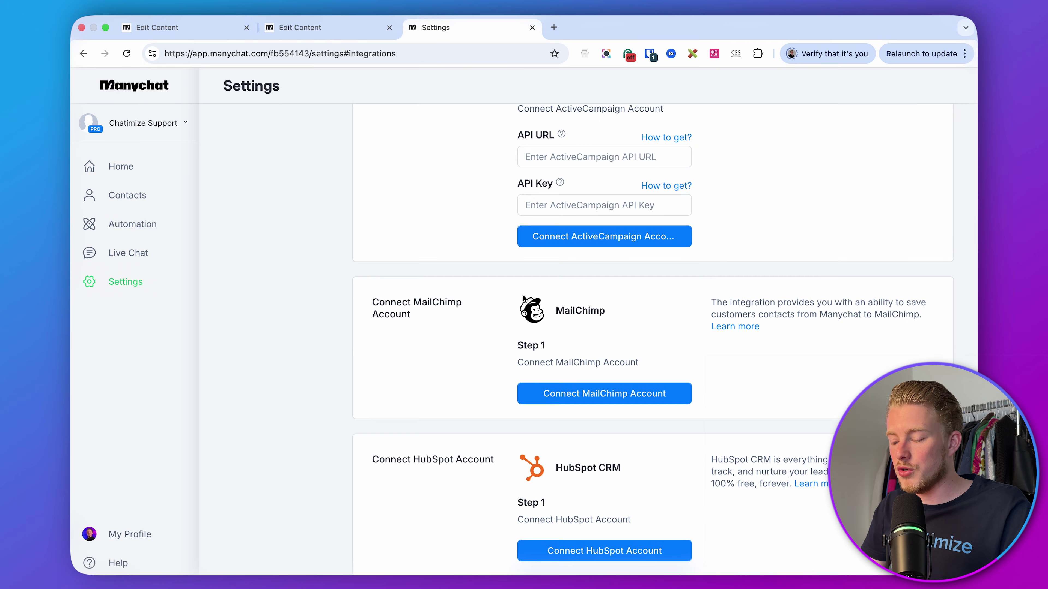
scroll(493, 306, "up", 5)
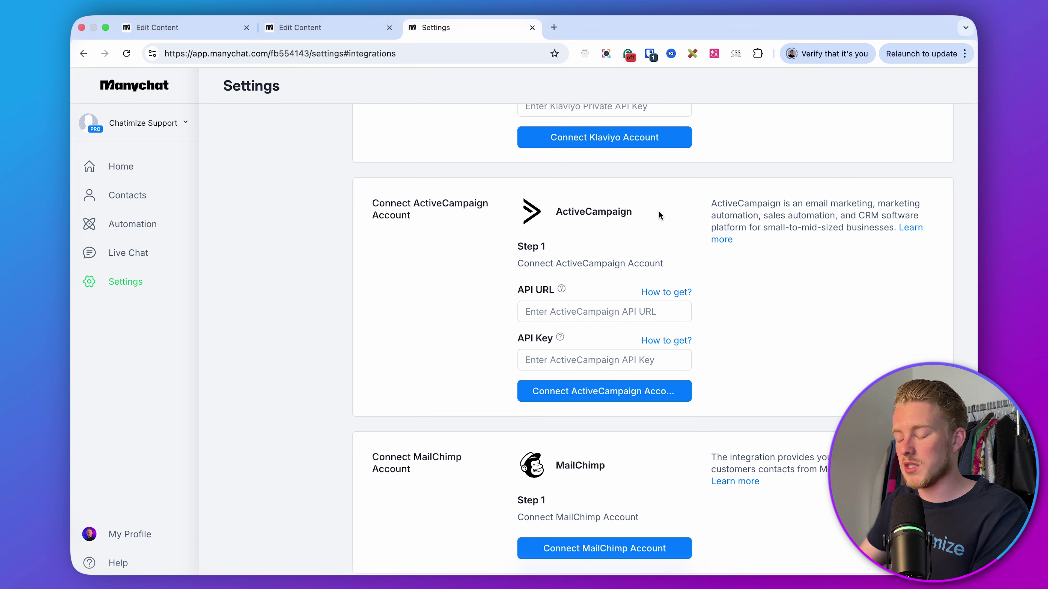
left_click(315, 32)
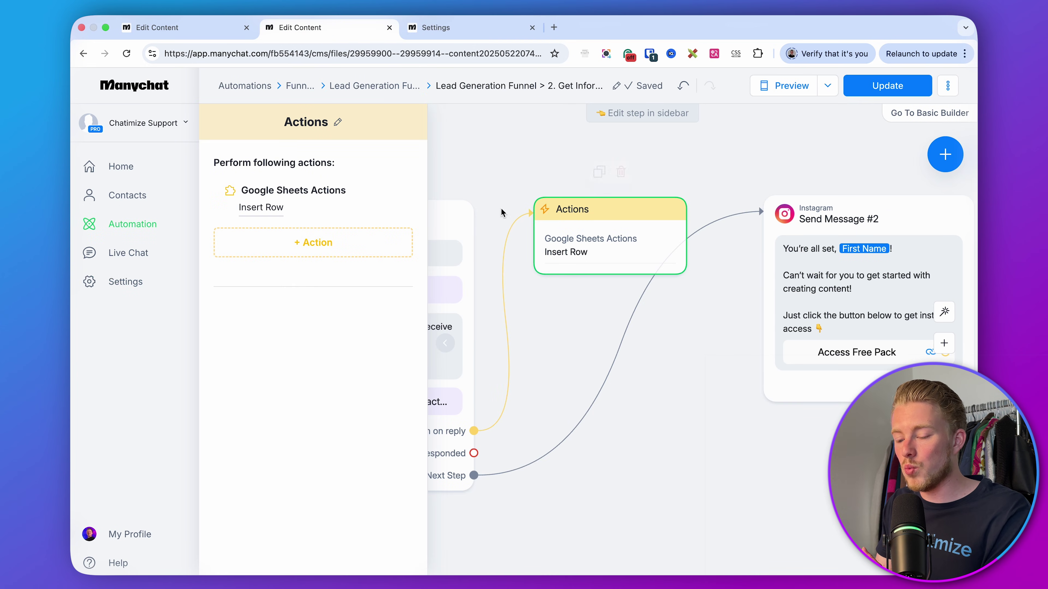
left_click(295, 250)
- Comment 'Pack' on the Instagram post to trigger the flow
left_click(870, 166)
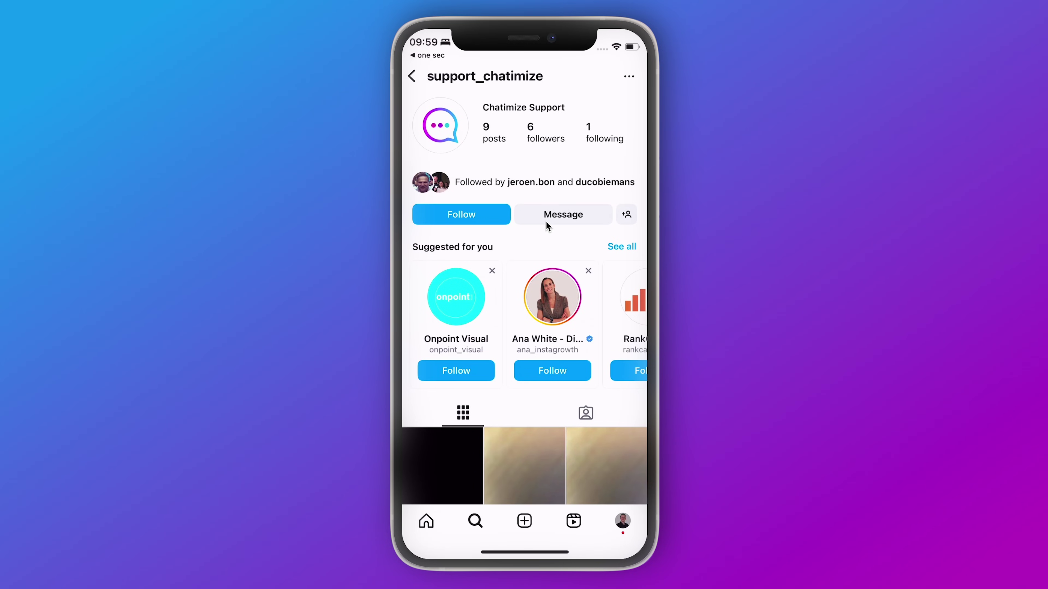
scroll(546, 221, "down", 3)
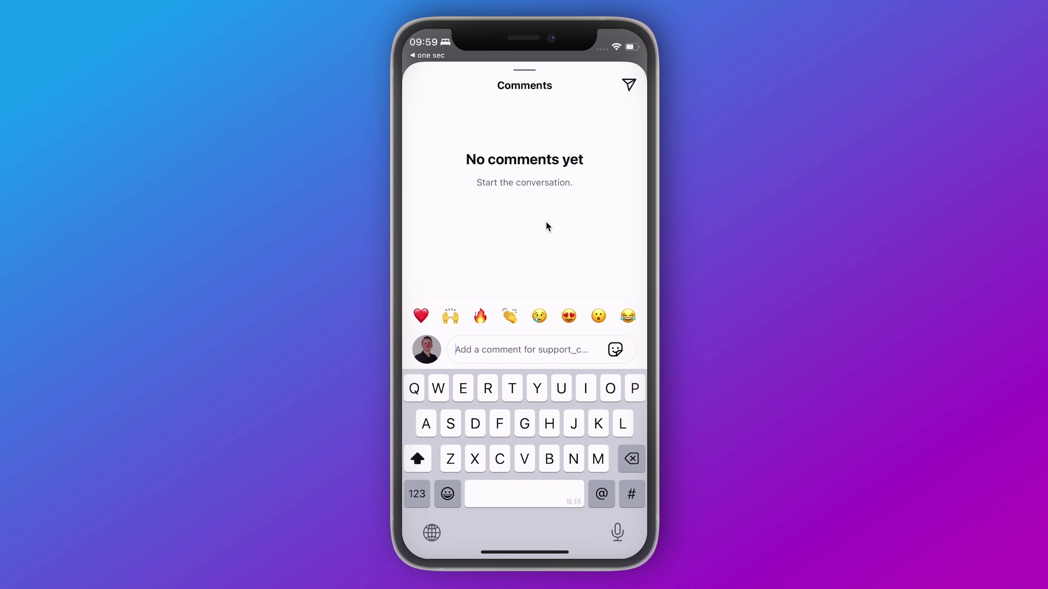
type("Pack")
key("Return")
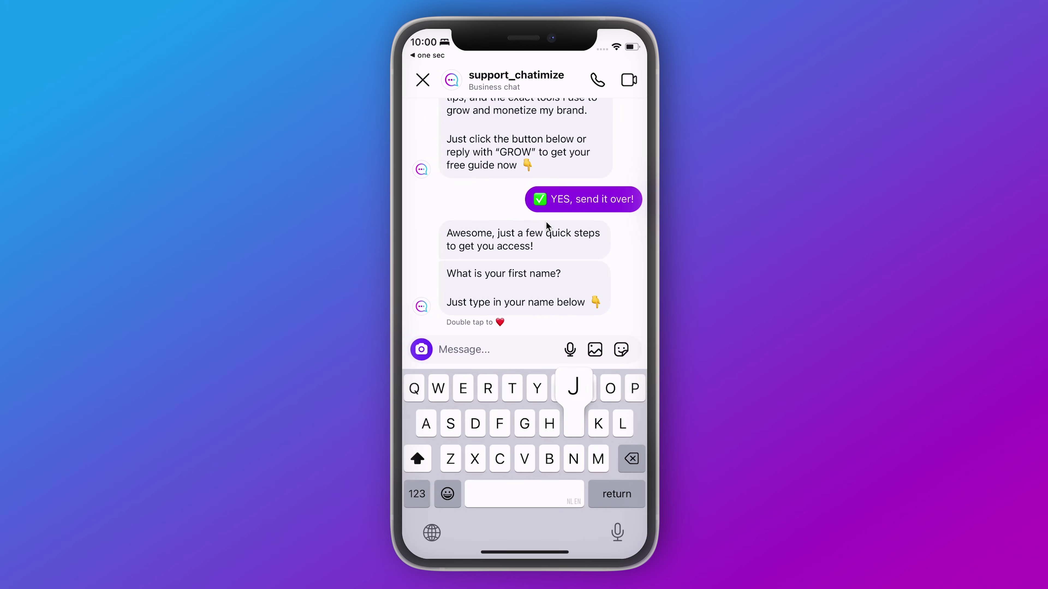
- Answer the chatbot with the tester's first name, then their email address
type("Joren")
key("Return")
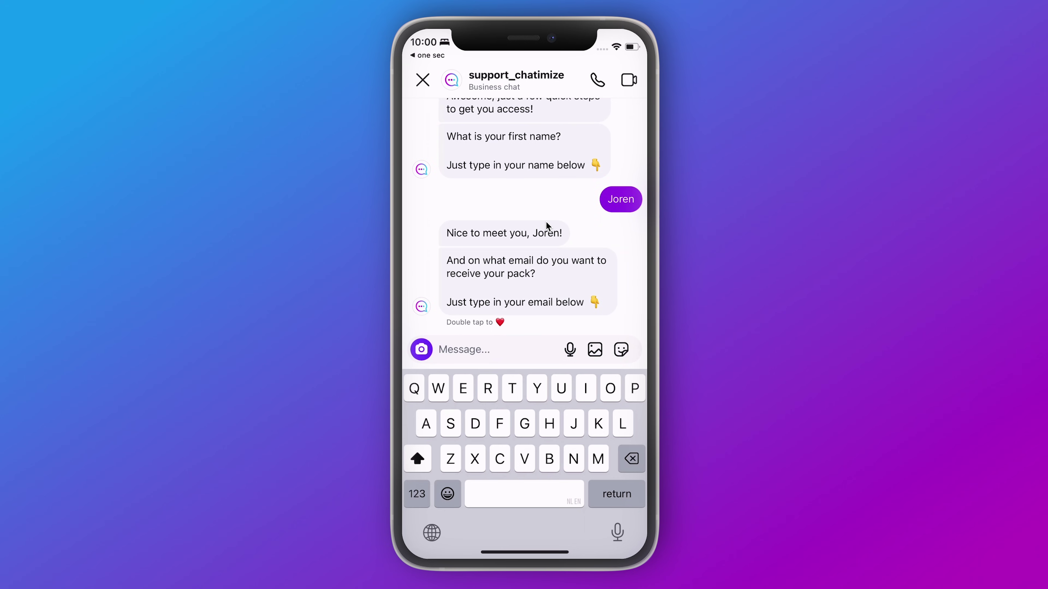
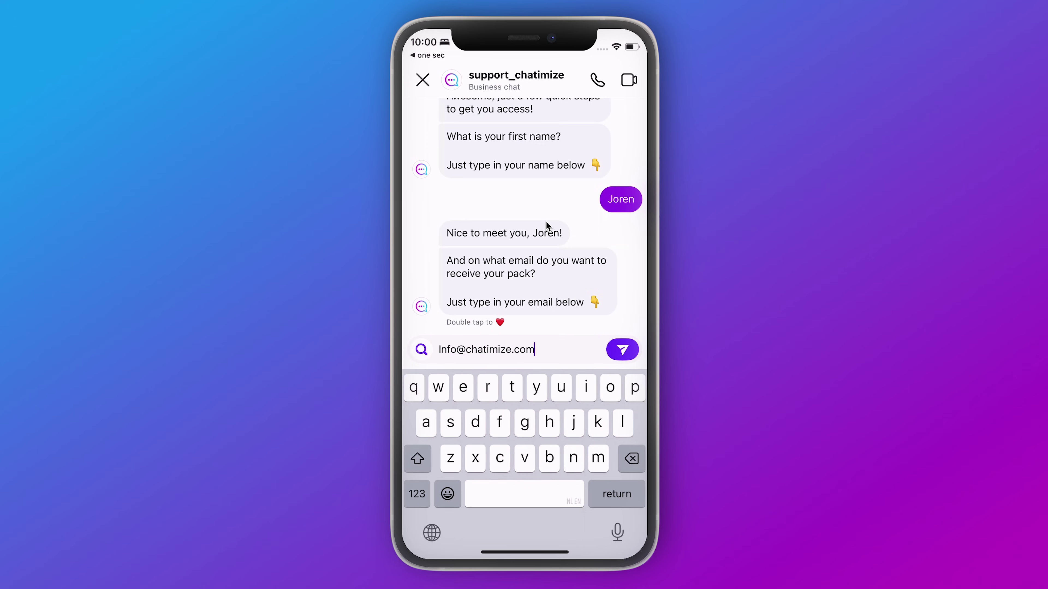
key("Return")
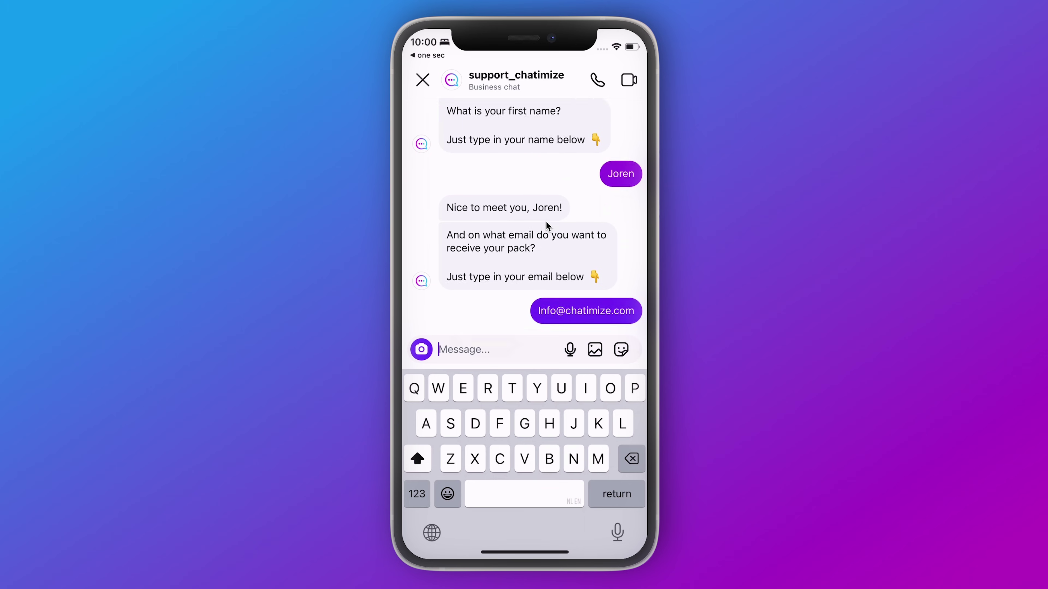